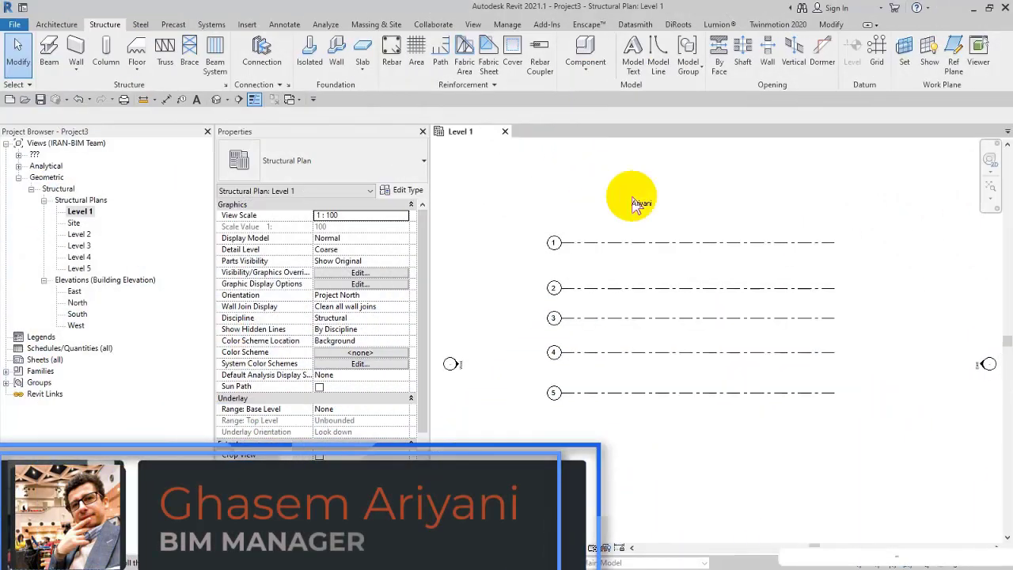
Step: Draw a vertical grid line crossing grids 1 to 5 near their bubble ends
{"action": "left_click", "coordinate": [876, 50]}
{"action": "middle_click_drag", "start_coordinate": [685, 406], "coordinate": [658, 414]}
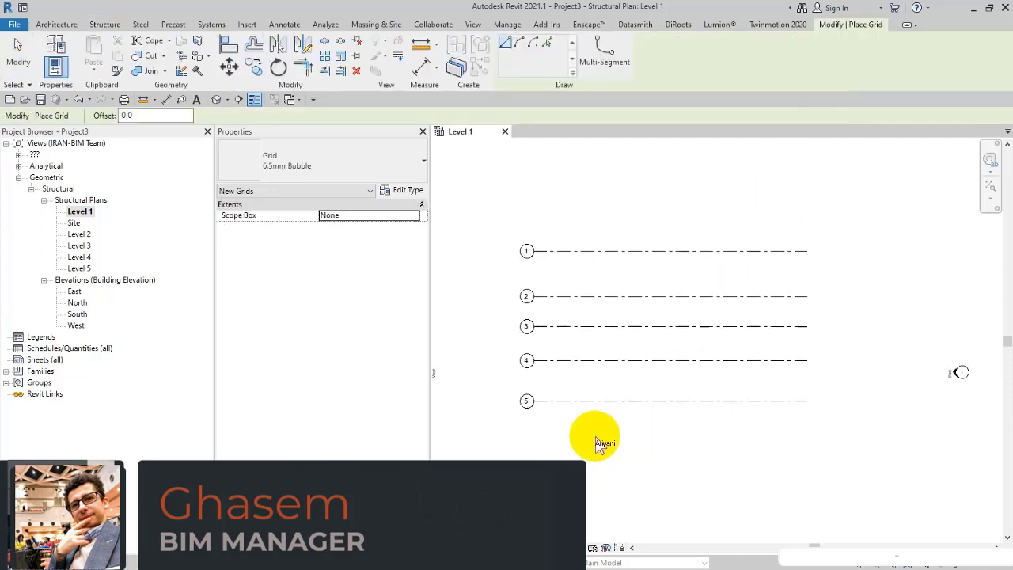
{"action": "left_click", "coordinate": [552, 440]}
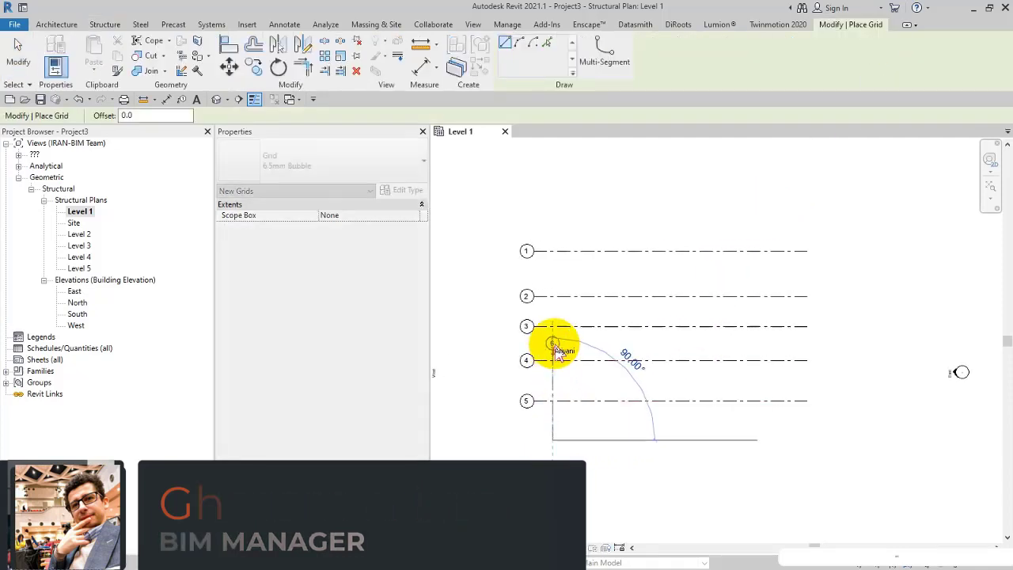
{"action": "left_click", "coordinate": [552, 212]}
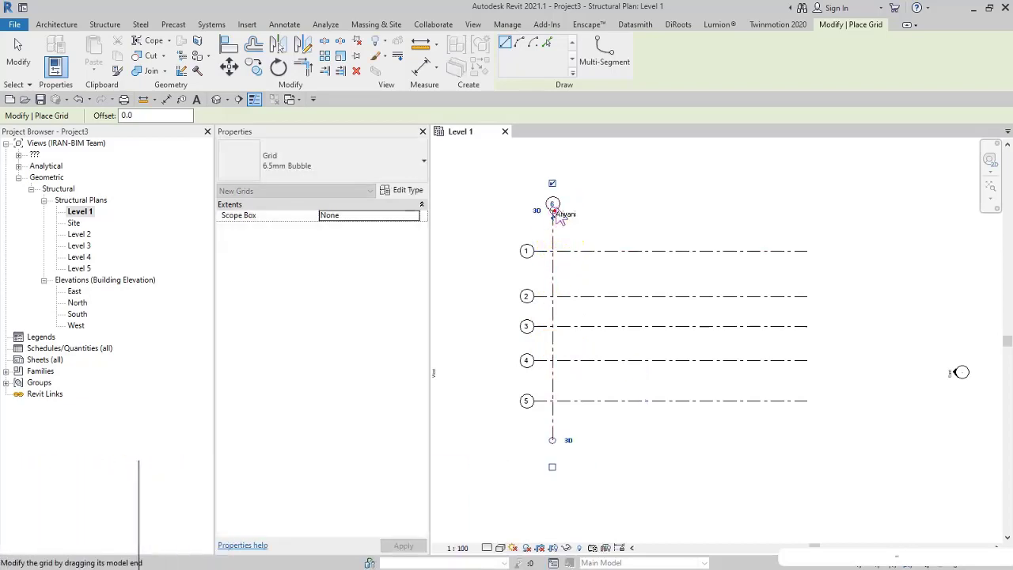
Step: Rename the new vertical grid line as A
{"action": "scroll", "coordinate": [558, 207], "scroll_direction": "up", "scroll_amount": 3}
{"action": "scroll", "coordinate": [560, 207], "scroll_direction": "up", "scroll_amount": 1}
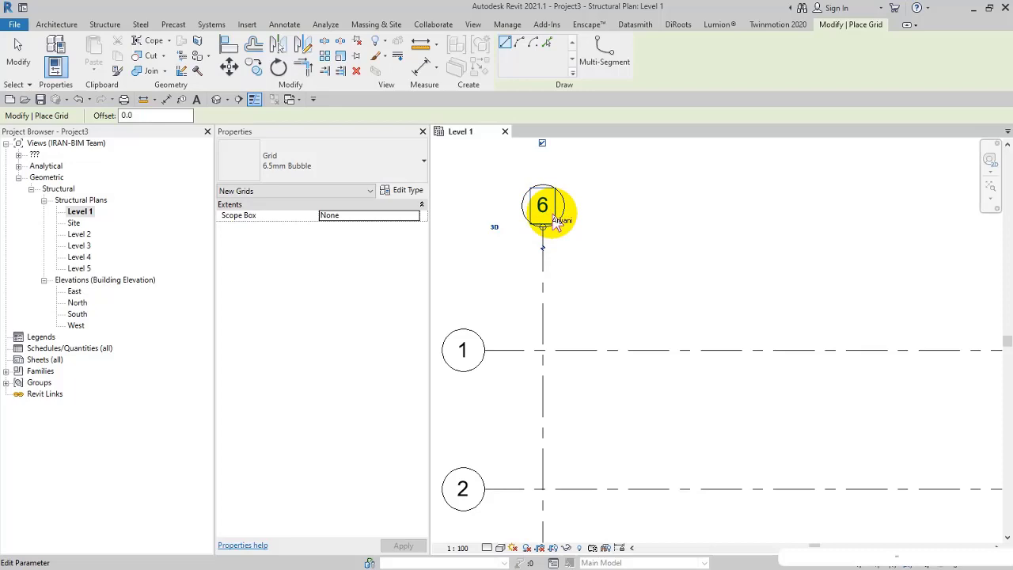
{"action": "left_click", "coordinate": [545, 205]}
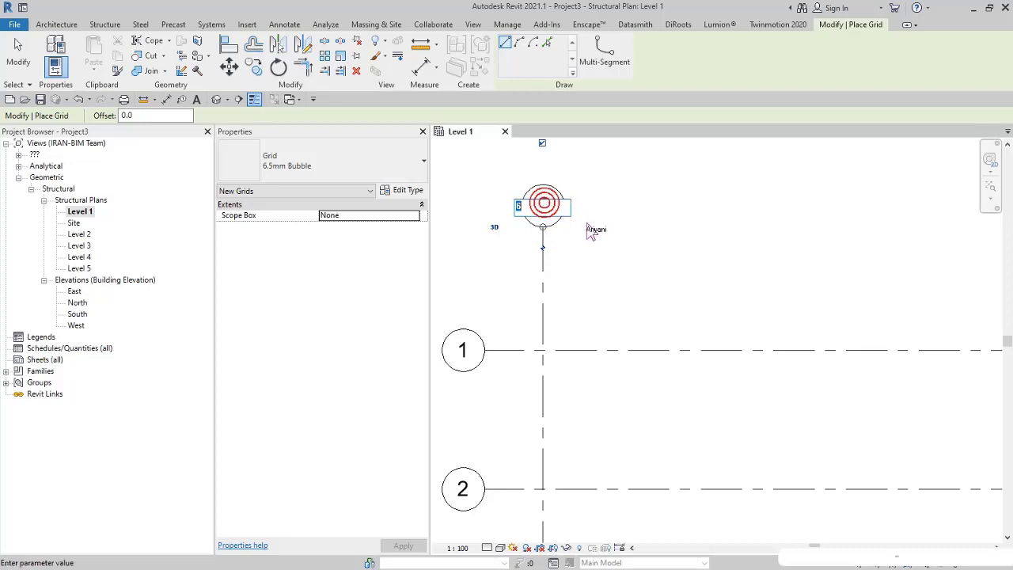
{"action": "left_click", "coordinate": [545, 207]}
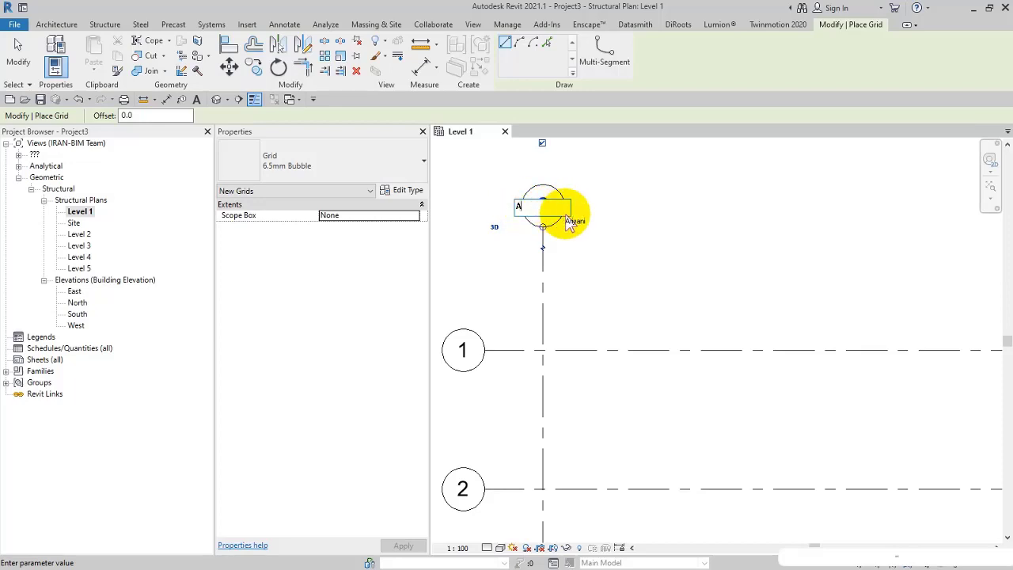
{"action": "left_click", "coordinate": [609, 234]}
Step: Draw vertical grids B, about 4800 mm from A, and C beyond it, with their ends aligned to grid A
{"action": "scroll", "coordinate": [586, 229], "scroll_direction": "down", "scroll_amount": 4}
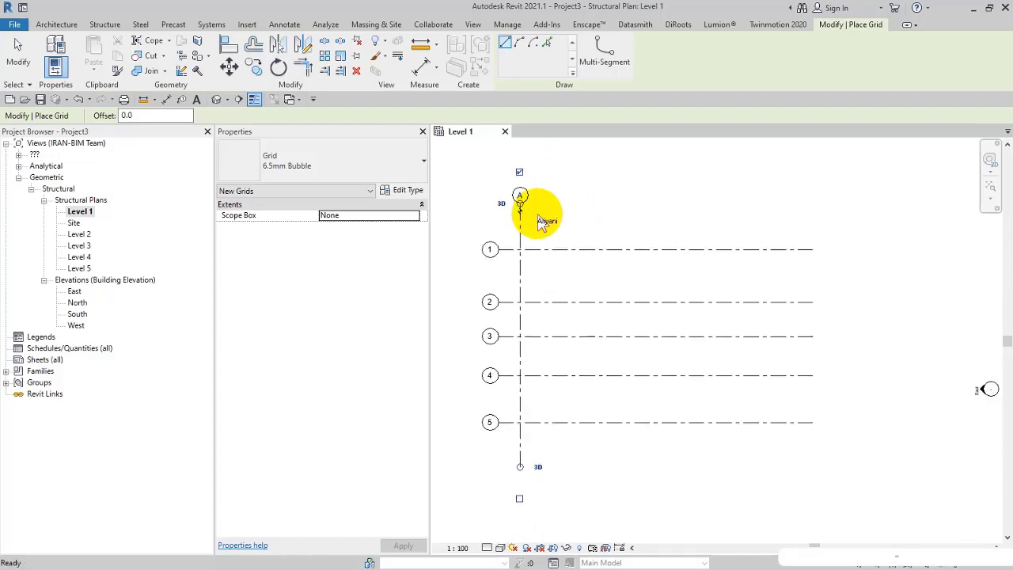
{"action": "left_click", "coordinate": [578, 466]}
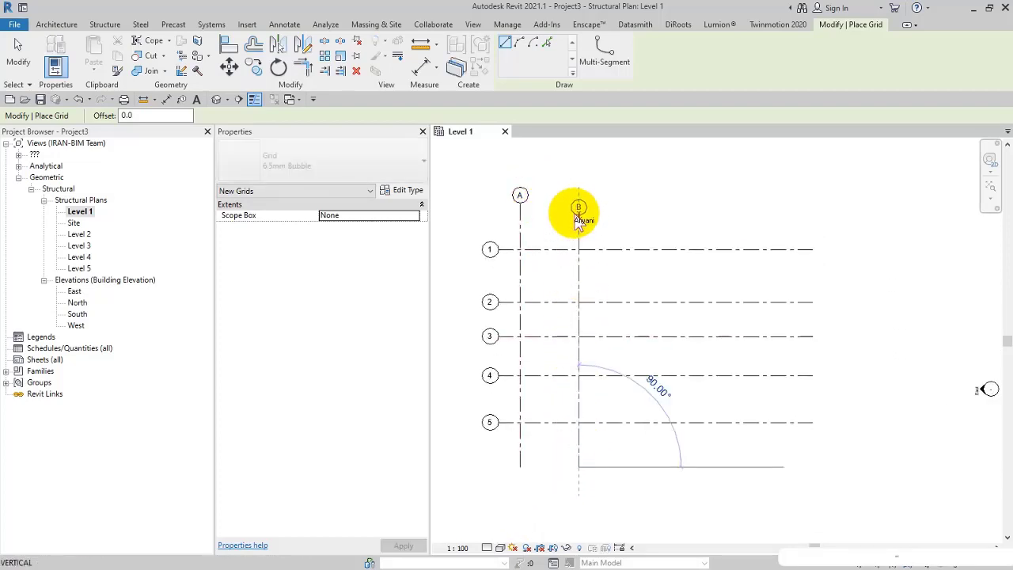
{"action": "left_click", "coordinate": [578, 203]}
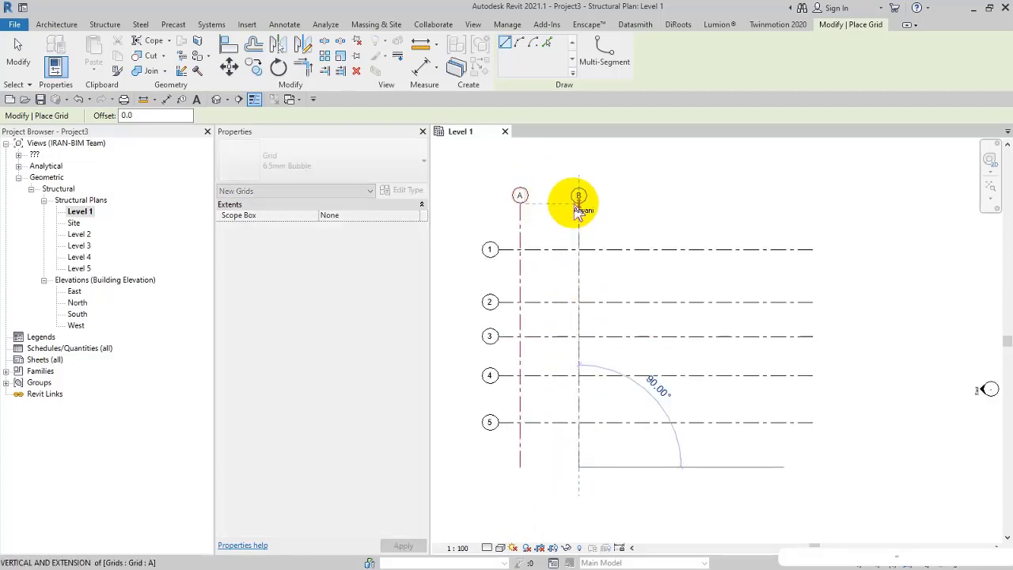
{"action": "left_click", "coordinate": [651, 466]}
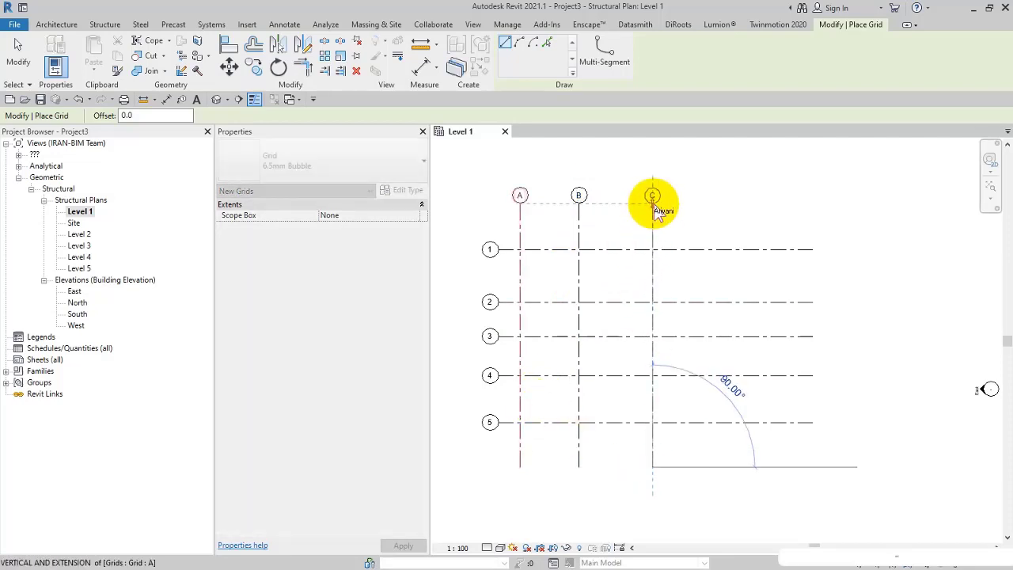
{"action": "left_click", "coordinate": [652, 204]}
Step: Draw vertical grids D, about 5300 mm from C, and E, about 4100 mm from D, aligned with the other grid ends
{"action": "left_click", "coordinate": [717, 468]}
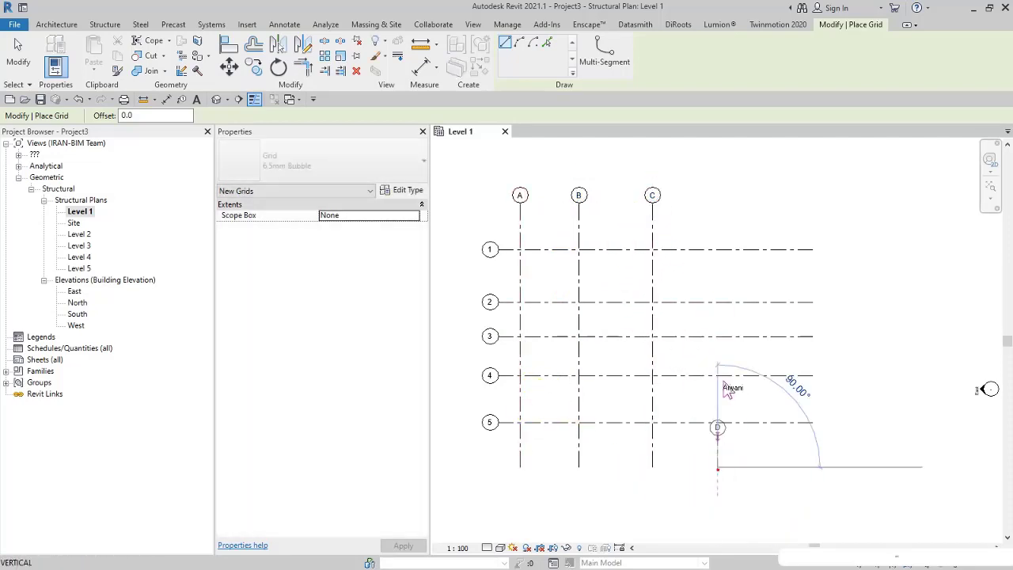
{"action": "left_click", "coordinate": [718, 204]}
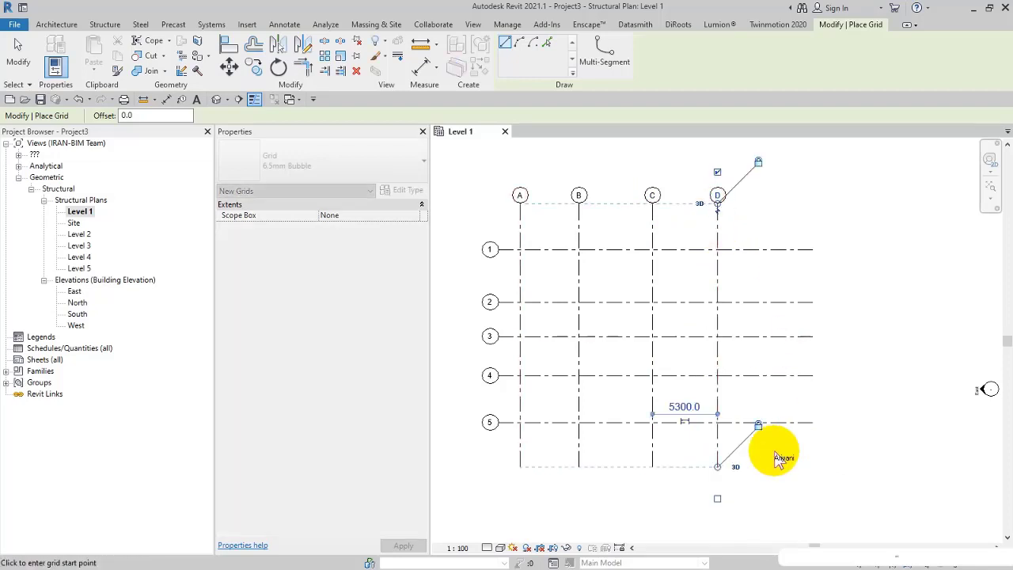
{"action": "left_click", "coordinate": [768, 469]}
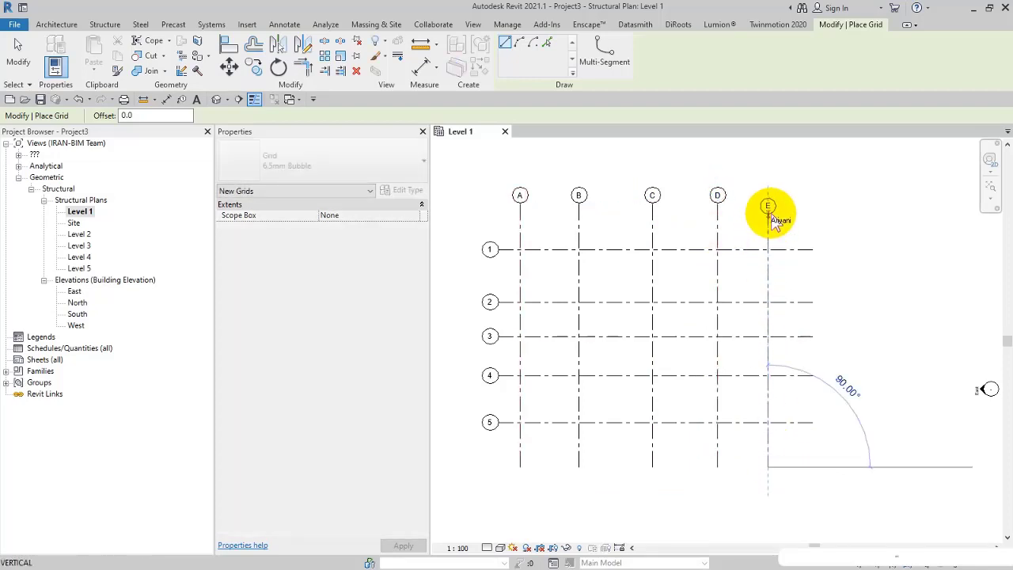
{"action": "left_click", "coordinate": [768, 205]}
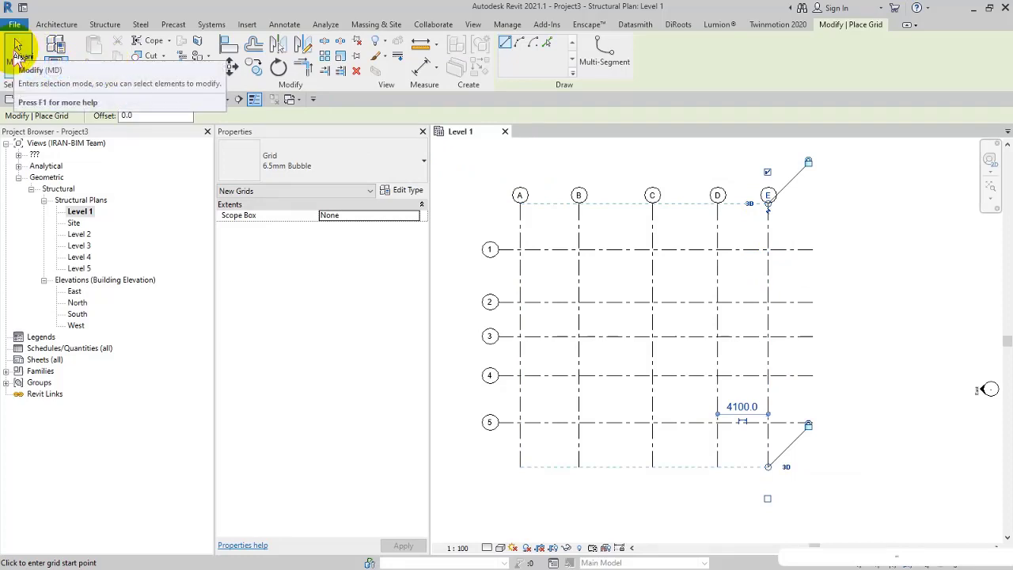
{"action": "left_click", "coordinate": [18, 47]}
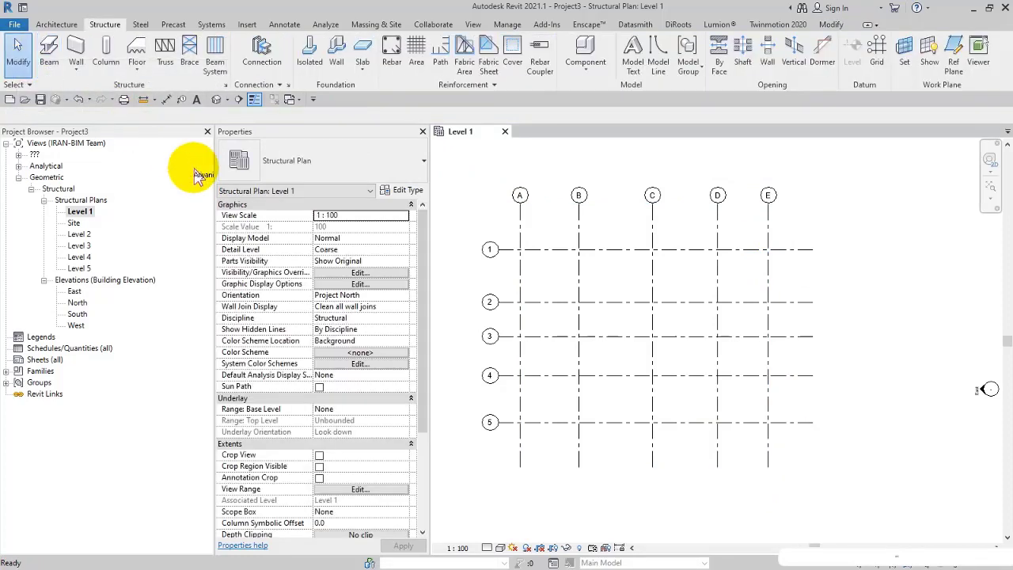
Step: Examine the grid bubbles and the intersections of grids 1 to 3 with grids A to C up close
{"action": "scroll", "coordinate": [515, 260], "scroll_direction": "up", "scroll_amount": 2}
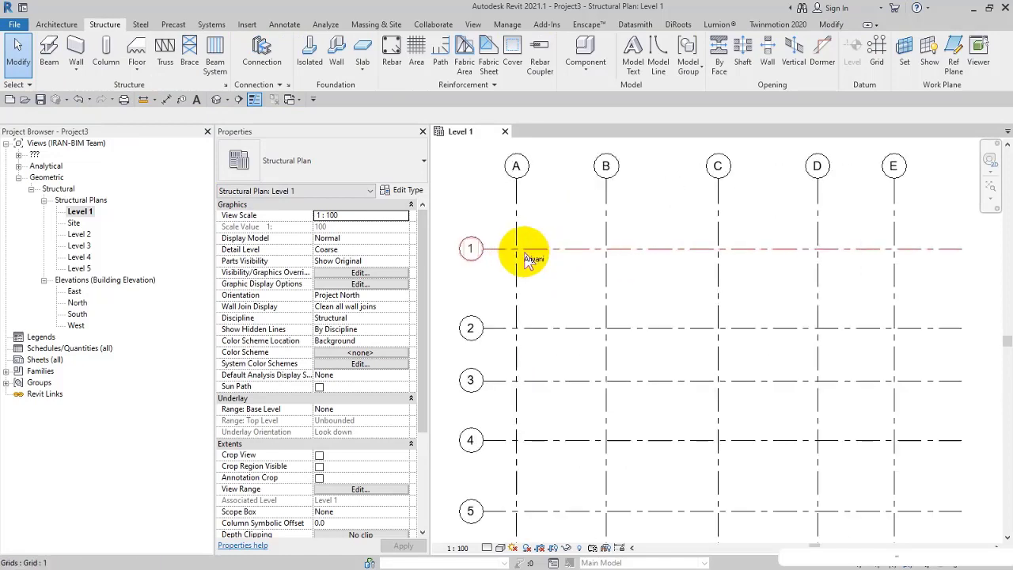
{"action": "middle_click_drag", "start_coordinate": [510, 257], "coordinate": [527, 315]}
{"action": "scroll", "coordinate": [541, 279], "scroll_direction": "up", "scroll_amount": 2}
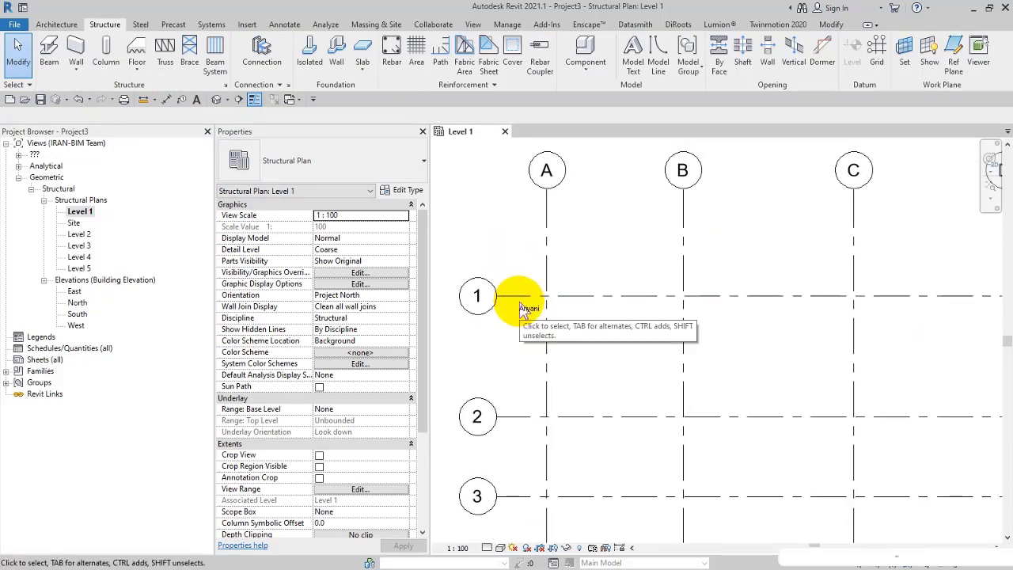
{"action": "scroll", "coordinate": [518, 300], "scroll_direction": "down", "scroll_amount": 1}
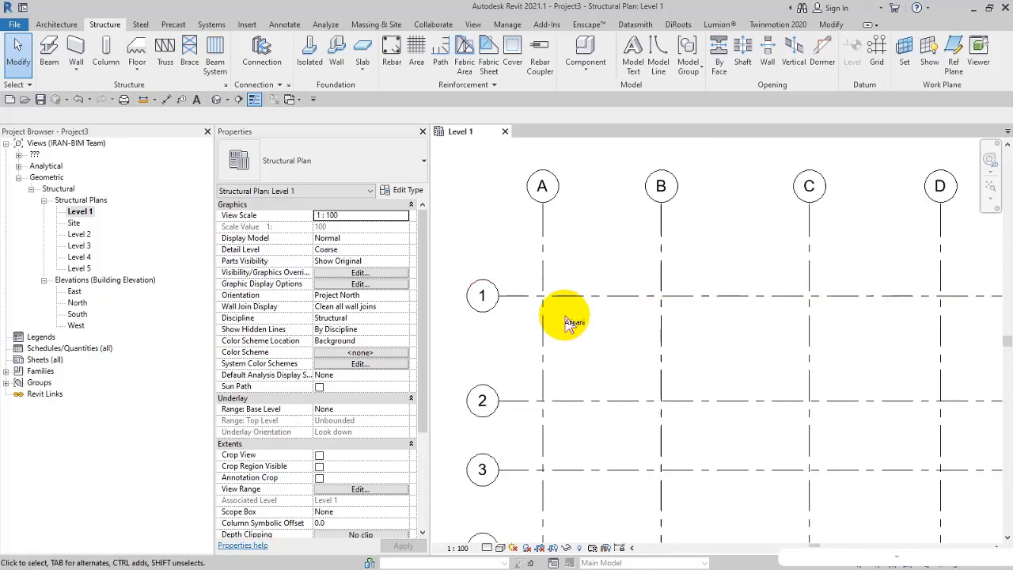
{"action": "scroll", "coordinate": [646, 324], "scroll_direction": "up", "scroll_amount": 1}
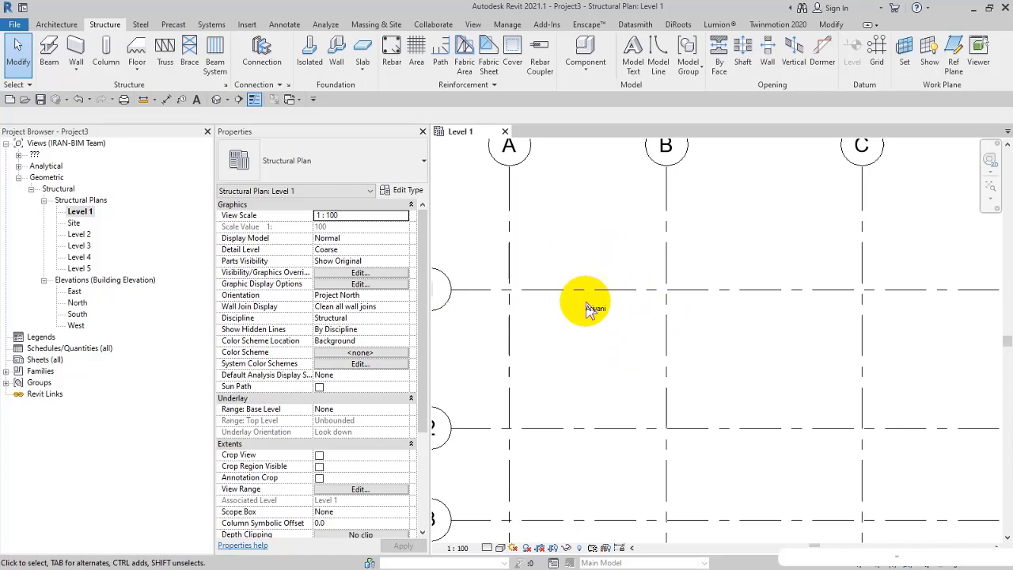
{"action": "middle_click_drag", "start_coordinate": [530, 252], "coordinate": [551, 241]}
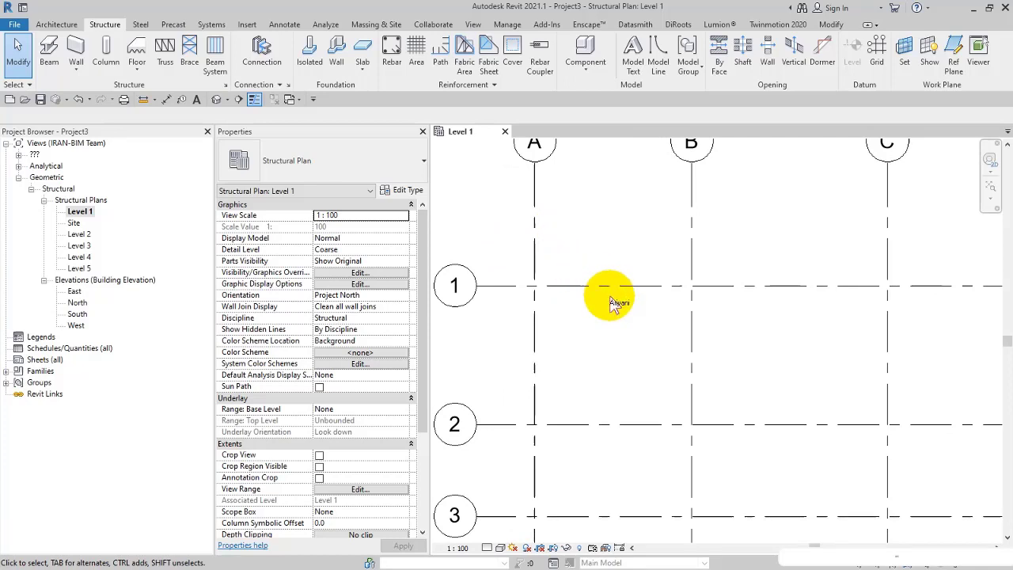
{"action": "scroll", "coordinate": [612, 303], "scroll_direction": "up", "scroll_amount": 1}
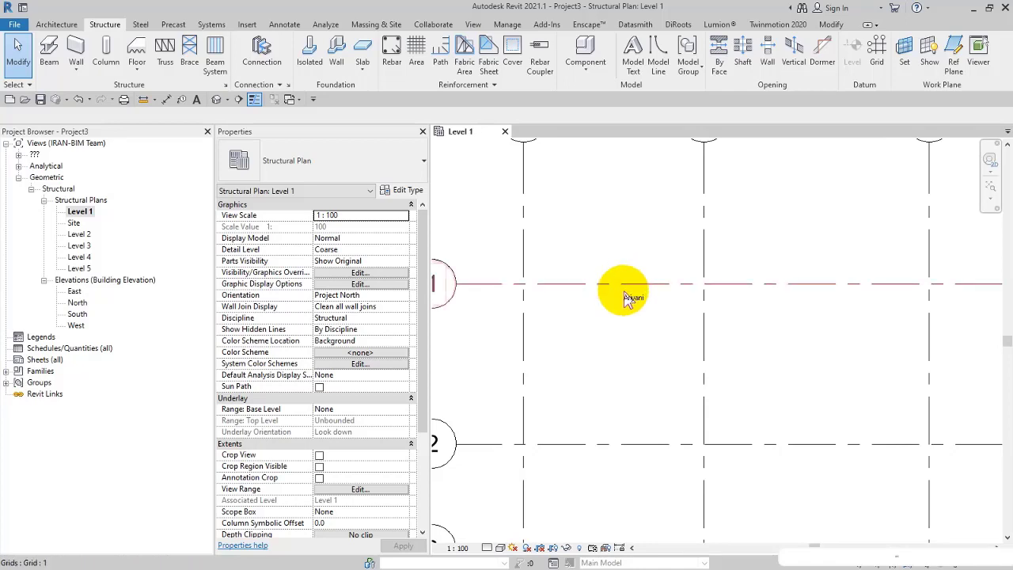
{"action": "middle_click_drag", "start_coordinate": [641, 314], "coordinate": [764, 323]}
{"action": "scroll", "coordinate": [625, 305], "scroll_direction": "up", "scroll_amount": 3}
{"action": "middle_click_drag", "start_coordinate": [583, 307], "coordinate": [624, 321]}
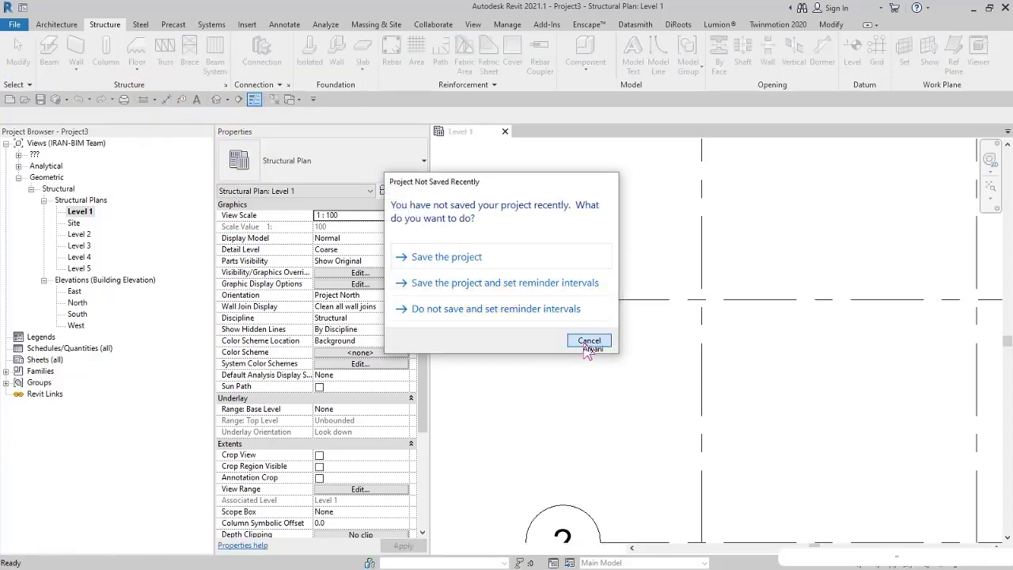
Step: Dismiss the save reminder and measure the vertical diameter of grid 1's bubble
{"action": "left_click", "coordinate": [589, 340]}
{"action": "left_click", "coordinate": [561, 337]}
{"action": "left_click", "coordinate": [563, 262]}
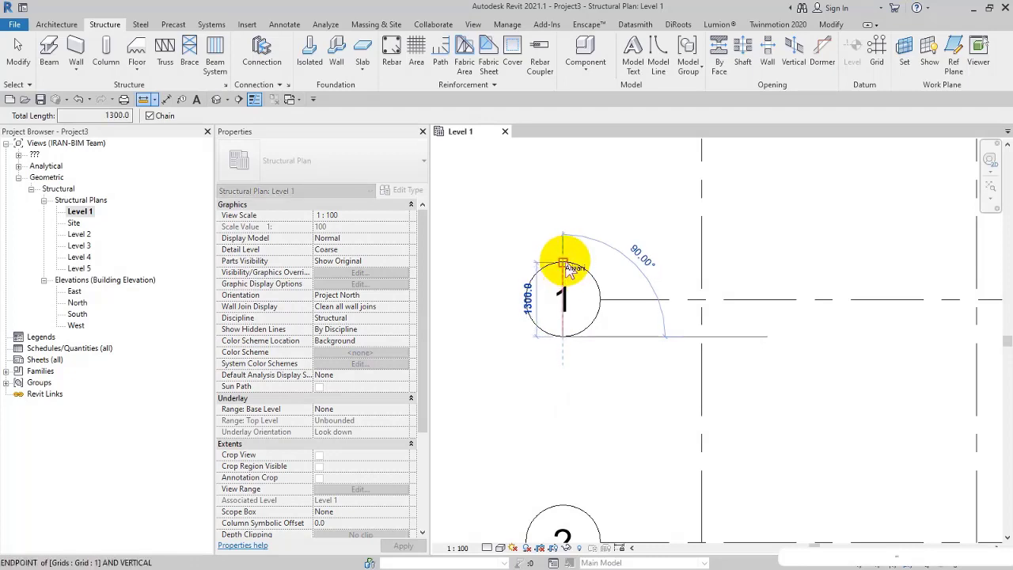
{"action": "left_click", "coordinate": [564, 263]}
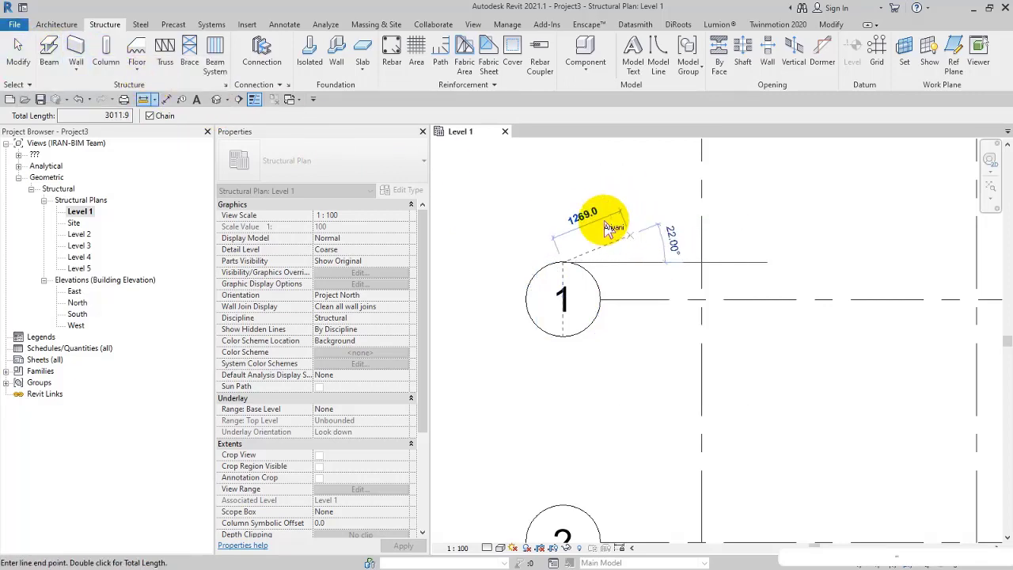
{"action": "left_click", "coordinate": [18, 56]}
Step: Measure the distance along grid 1 from its intersection with grid A to the edge of its bubble
{"action": "left_click", "coordinate": [701, 271]}
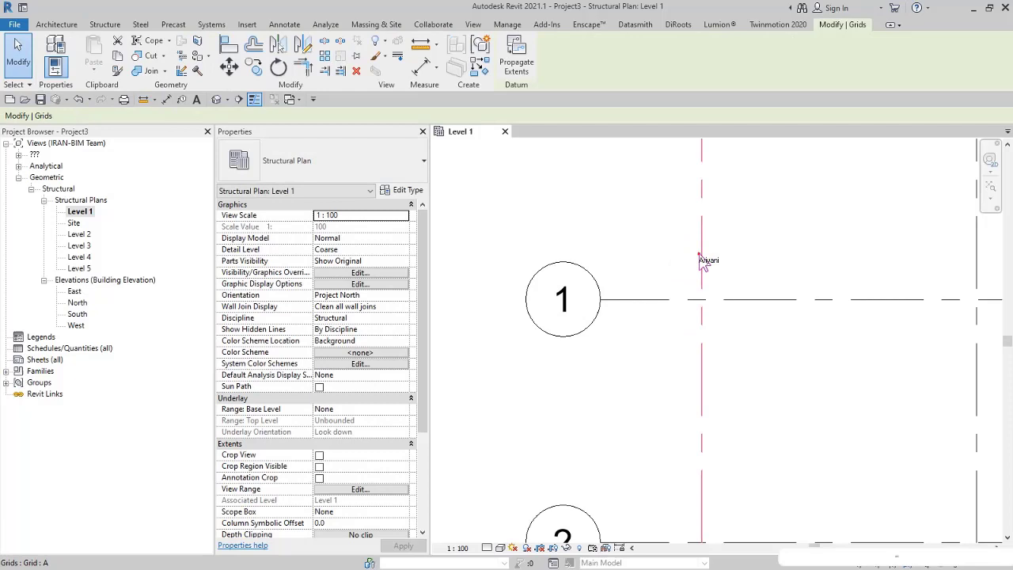
{"action": "scroll", "coordinate": [712, 277], "scroll_direction": "down", "scroll_amount": 2}
{"action": "middle_click_drag", "start_coordinate": [706, 253], "coordinate": [689, 292]}
{"action": "scroll", "coordinate": [678, 260], "scroll_direction": "up", "scroll_amount": 2}
{"action": "left_click", "coordinate": [688, 259]}
{"action": "left_click", "coordinate": [419, 49]}
{"action": "scroll", "coordinate": [609, 297], "scroll_direction": "up", "scroll_amount": 2}
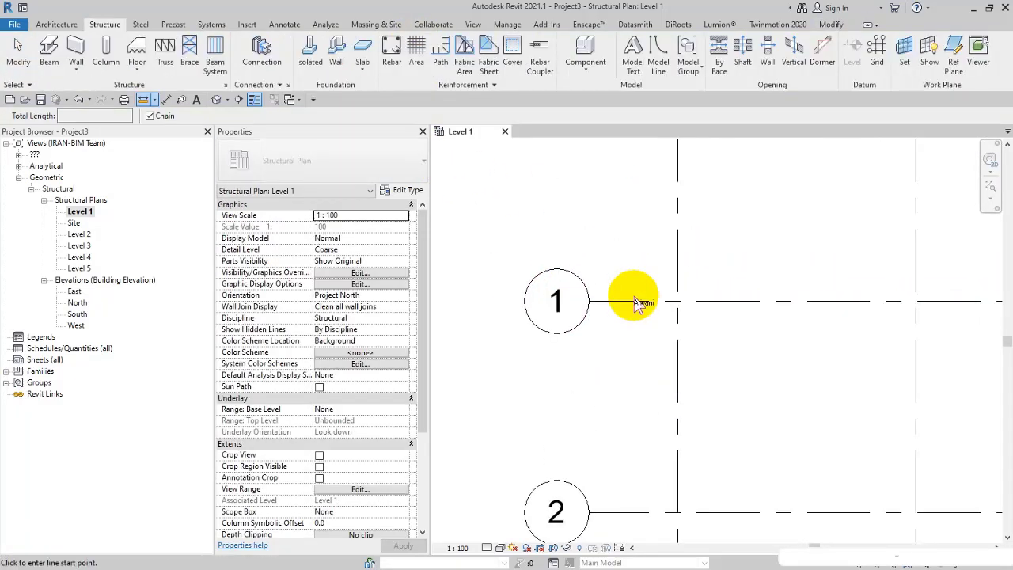
{"action": "left_click", "coordinate": [678, 302]}
{"action": "left_click", "coordinate": [590, 301]}
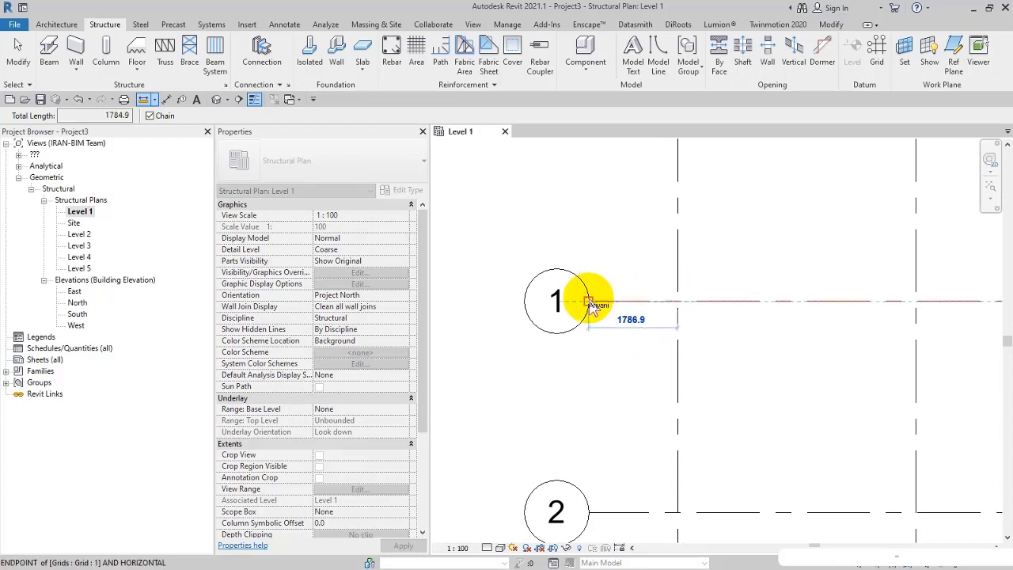
{"action": "left_click", "coordinate": [589, 301]}
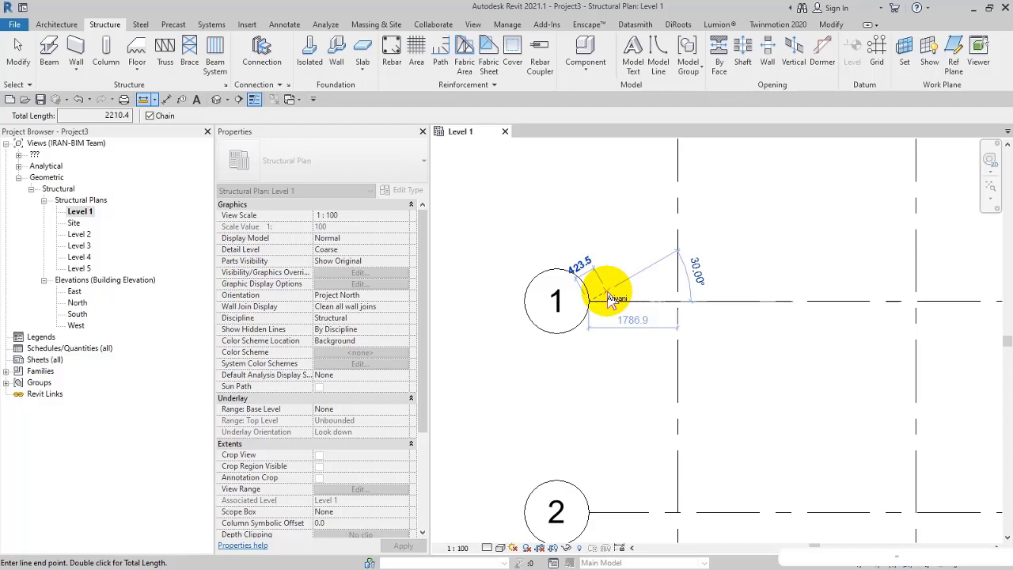
{"action": "left_click", "coordinate": [17, 51]}
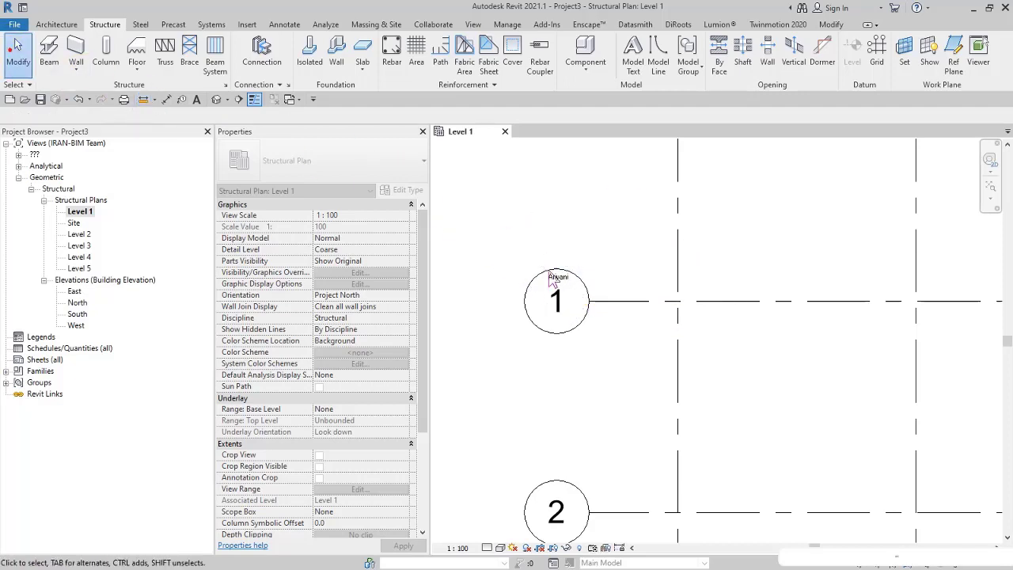
Step: Inspect the Symbol parameter in the type properties of grid 1, leaving the grid type as it is
{"action": "left_click", "coordinate": [457, 549]}
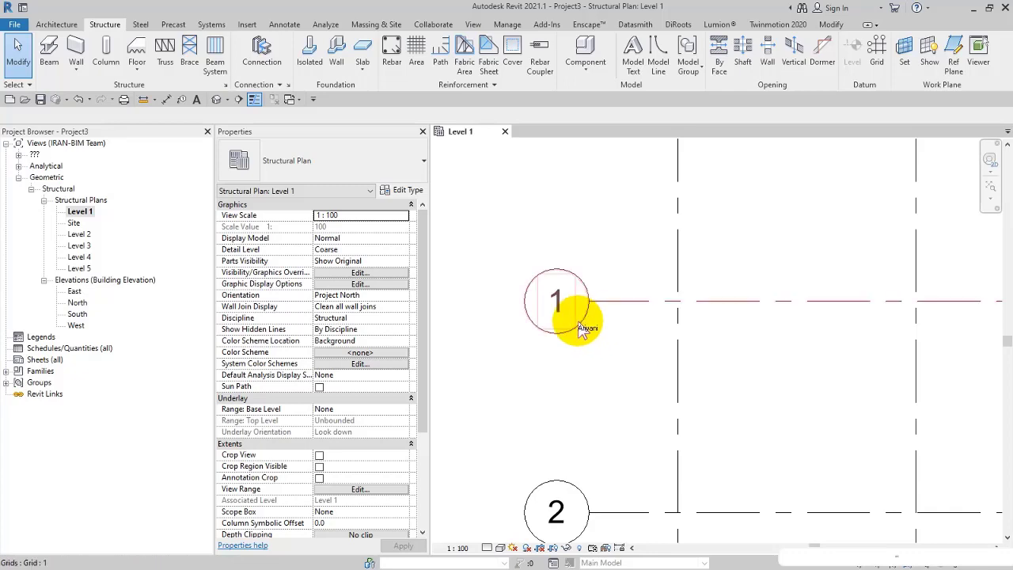
{"action": "scroll", "coordinate": [606, 310], "scroll_direction": "down", "scroll_amount": 3}
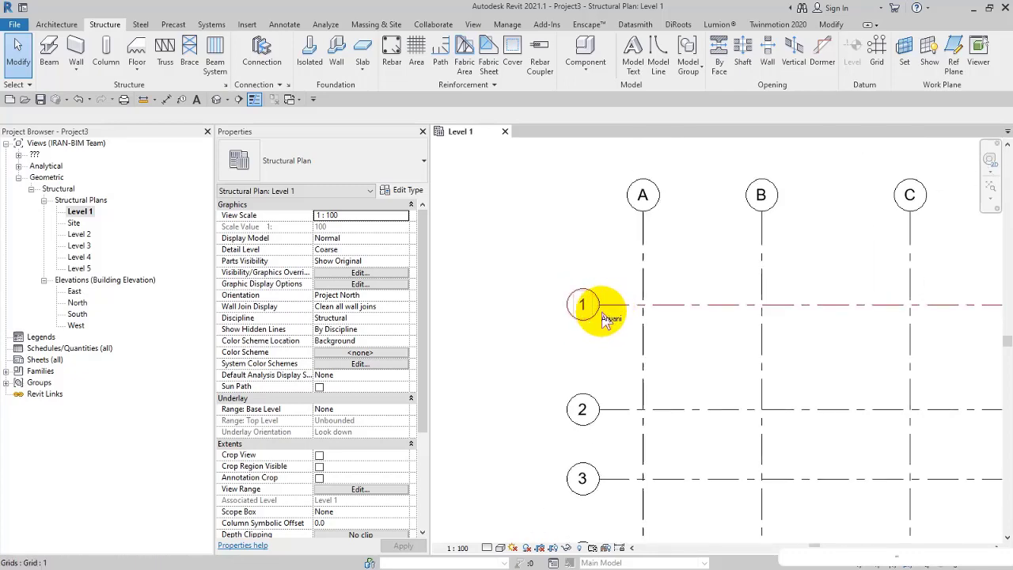
{"action": "left_click", "coordinate": [613, 315]}
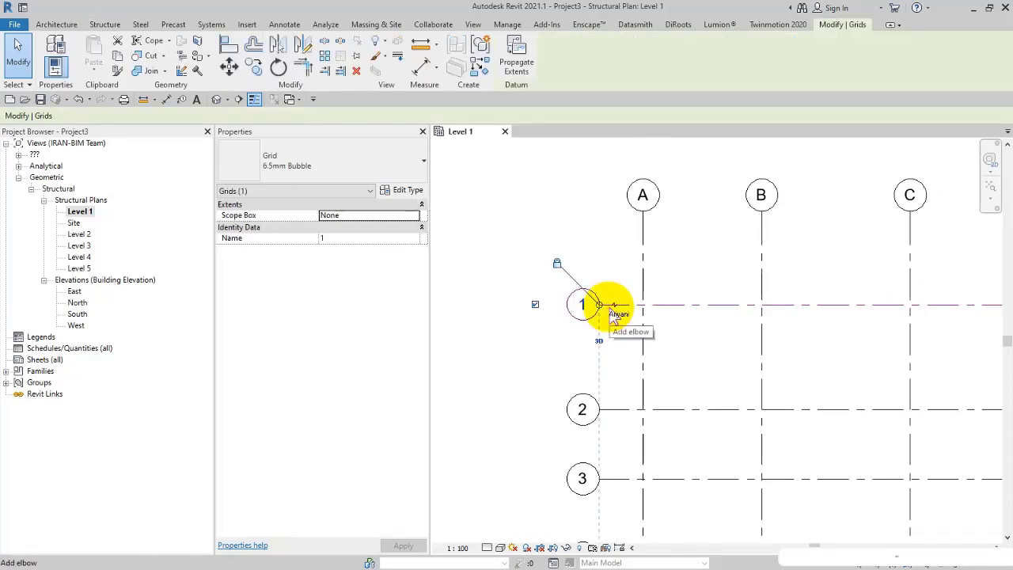
{"action": "left_click", "coordinate": [404, 192]}
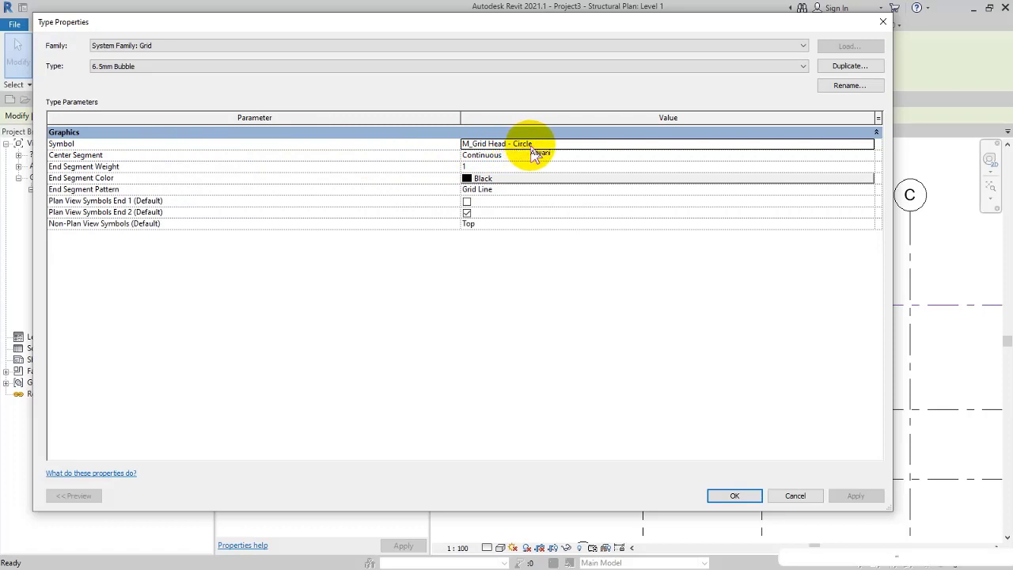
{"action": "left_click_drag", "start_coordinate": [542, 146], "coordinate": [465, 146]}
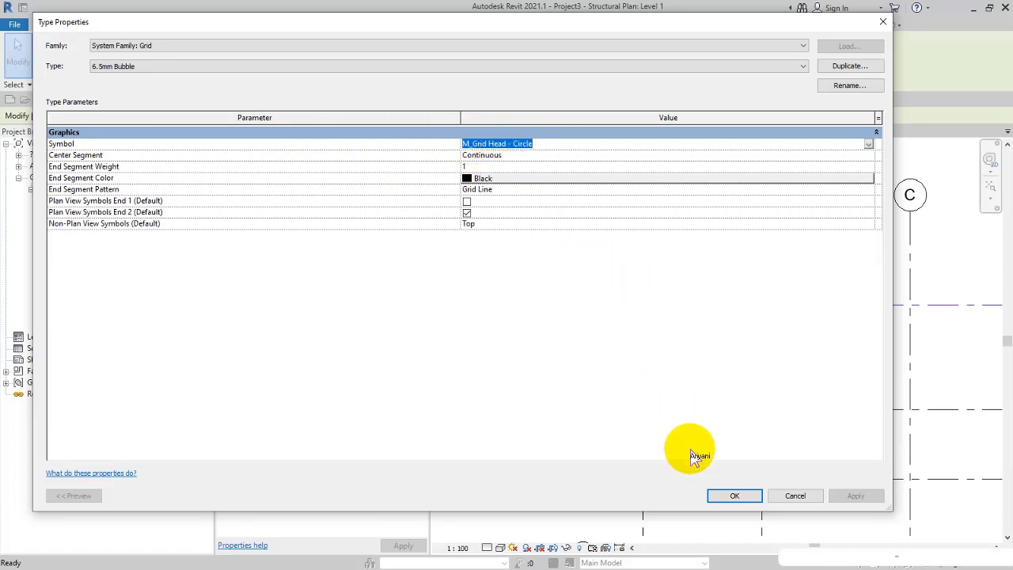
{"action": "left_click", "coordinate": [720, 495]}
{"action": "left_click", "coordinate": [518, 384]}
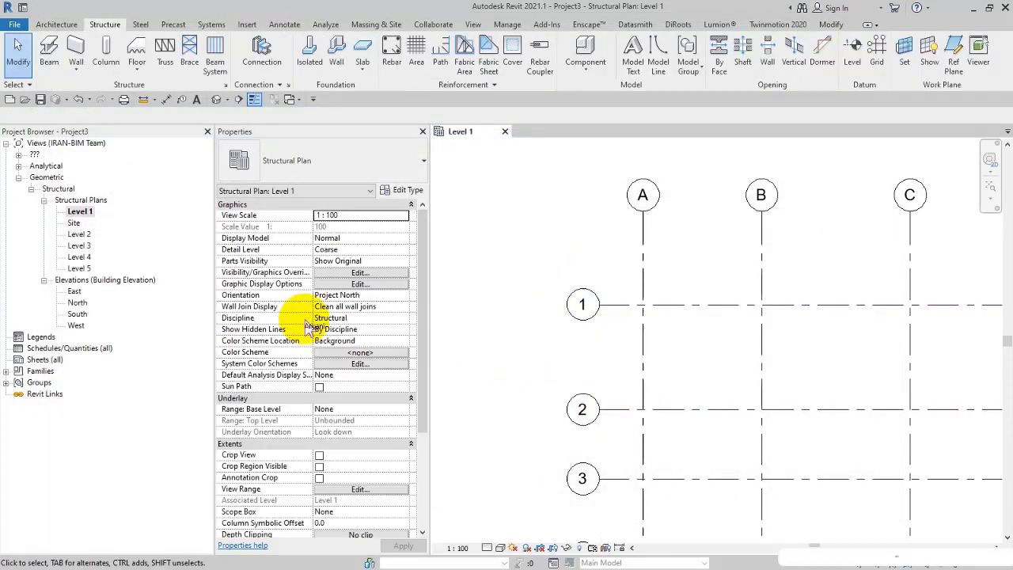
{"action": "left_click", "coordinate": [41, 370]}
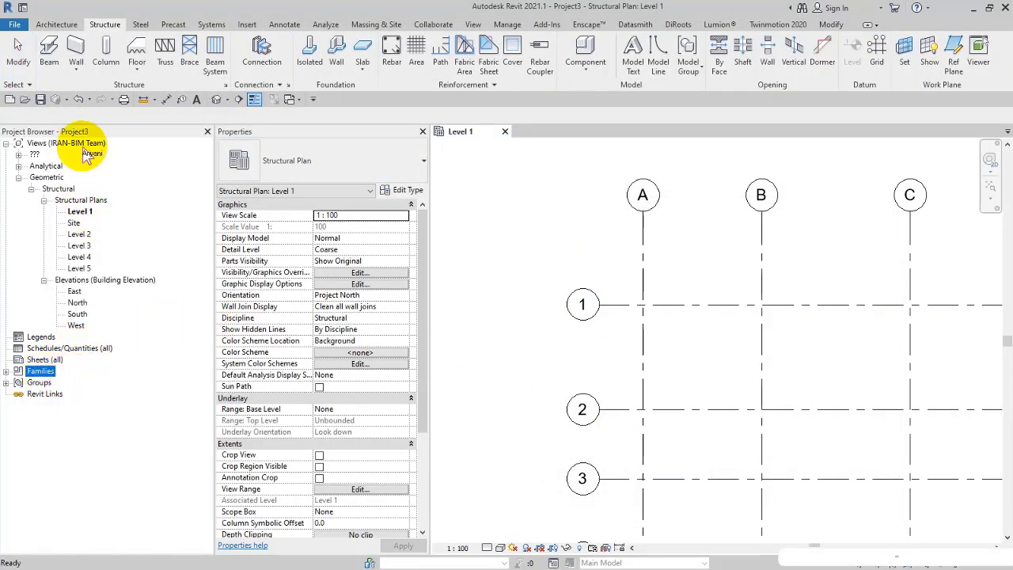
{"action": "right_click", "coordinate": [40, 374]}
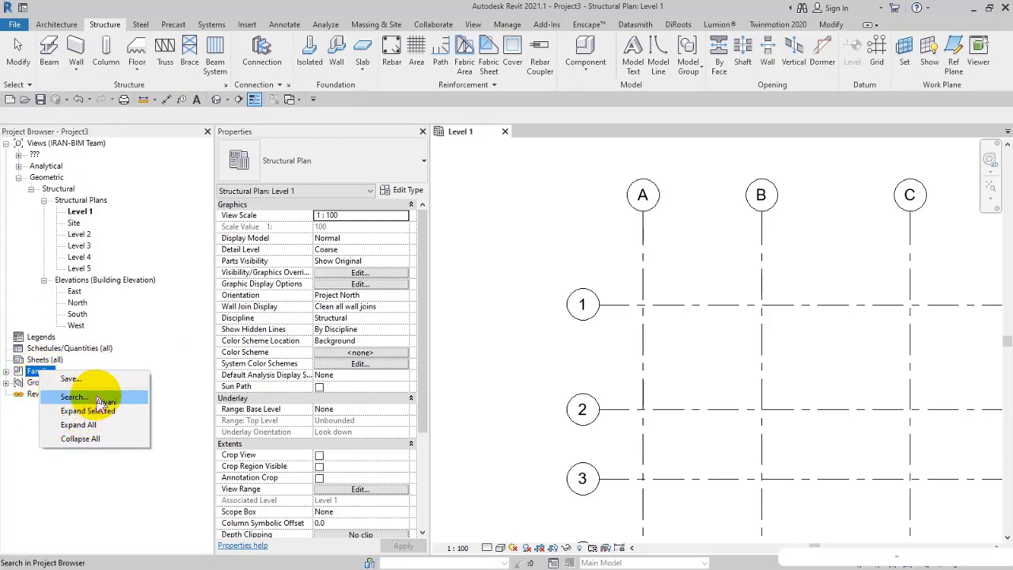
{"action": "left_click", "coordinate": [41, 361]}
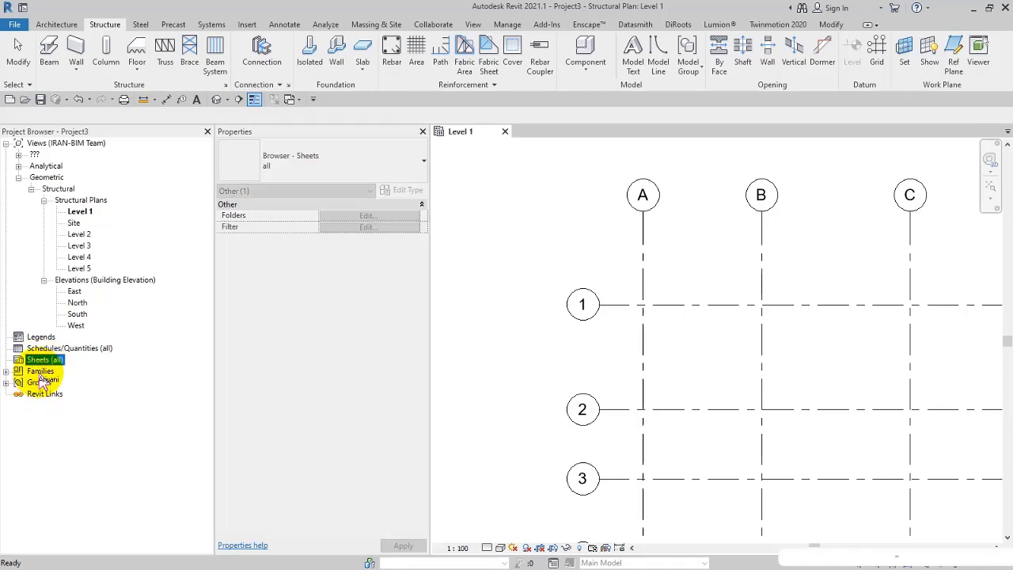
{"action": "left_click", "coordinate": [41, 371]}
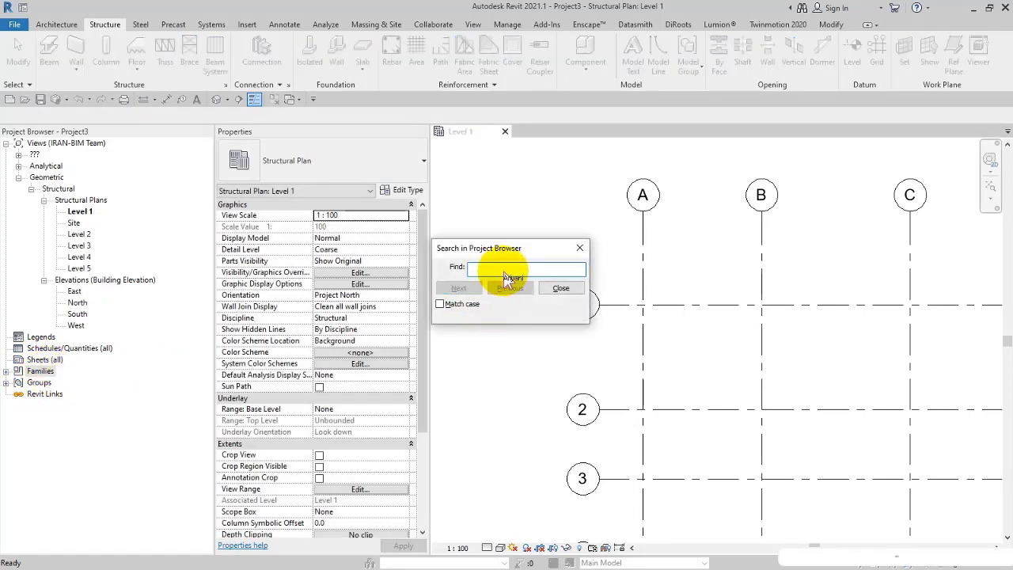
{"action": "left_click", "coordinate": [580, 248]}
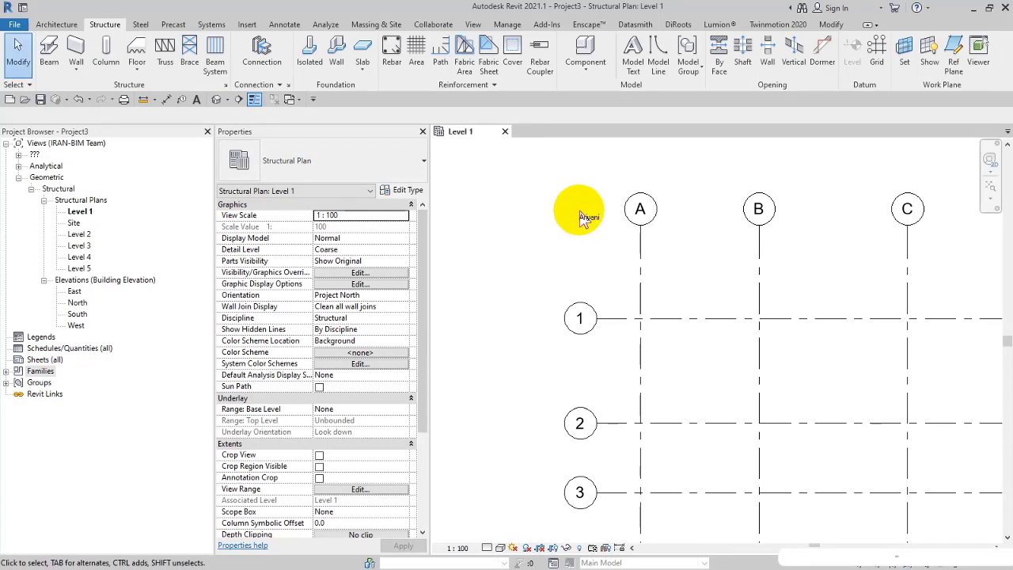
Step: Search the project's families for M_Grid Head - Circle and set its type's Radius to 4
{"action": "left_click", "coordinate": [39, 371]}
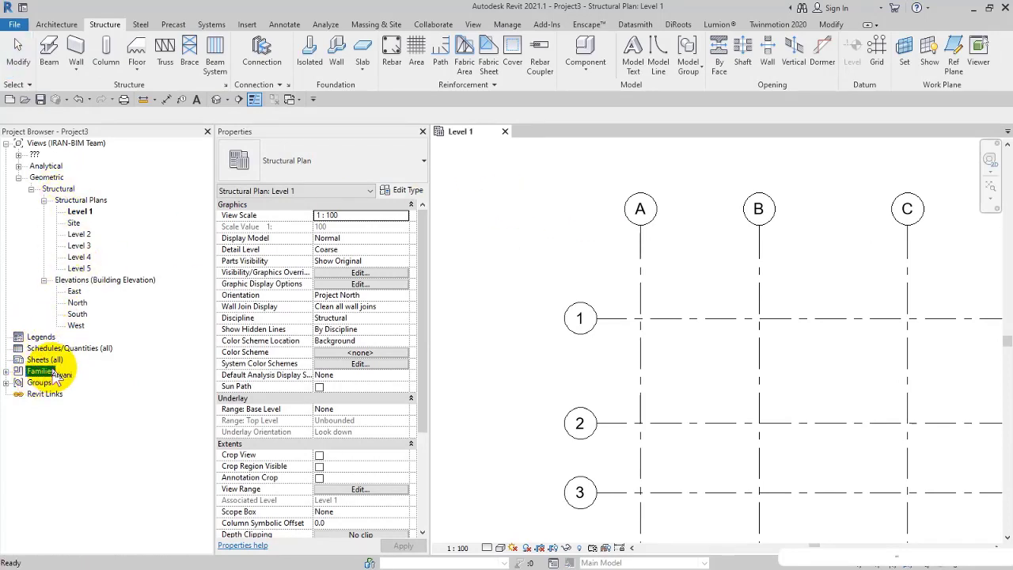
{"action": "key", "text": "ctrl+f"}
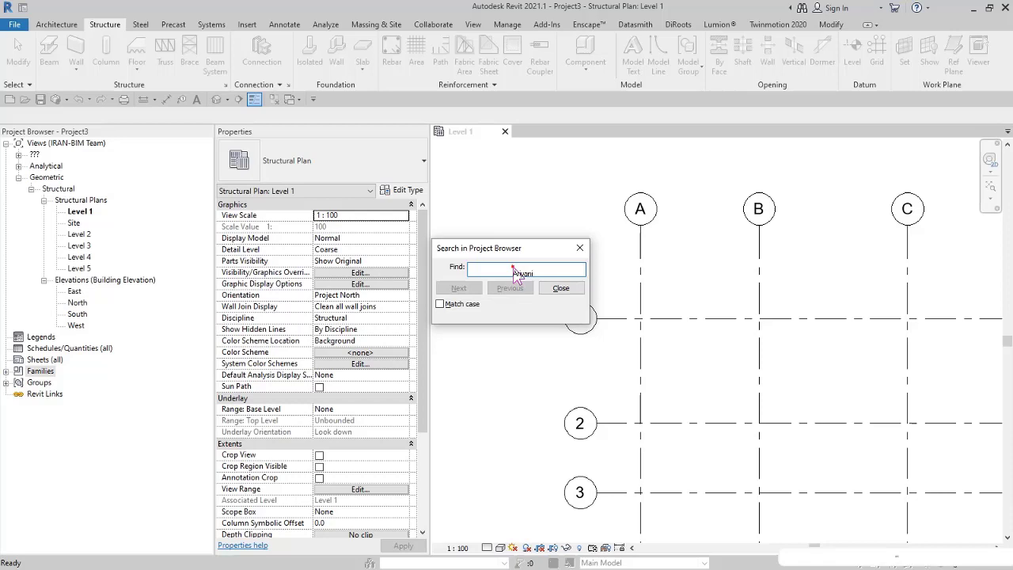
{"action": "left_click", "coordinate": [459, 288]}
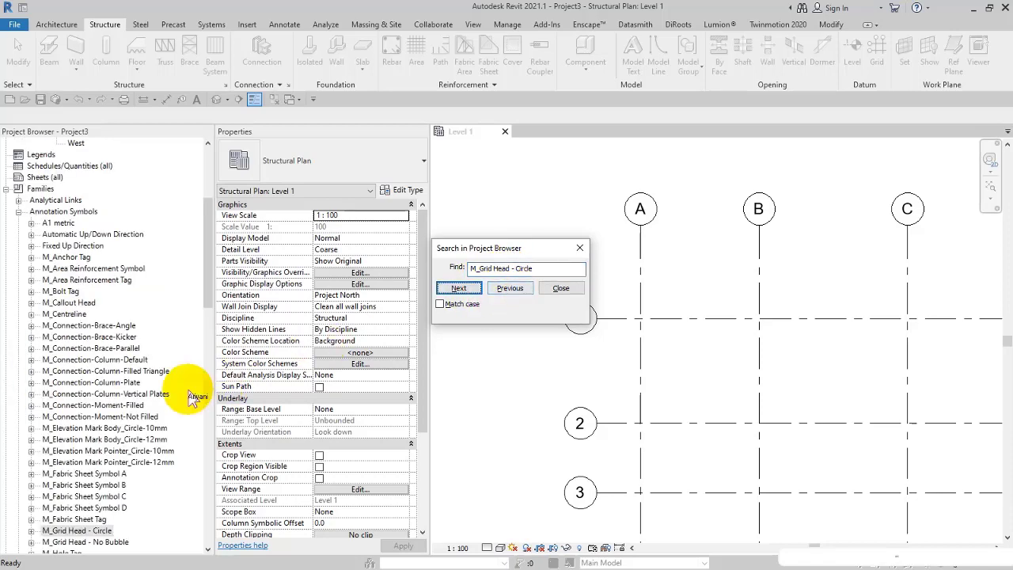
{"action": "left_click", "coordinate": [562, 287]}
{"action": "left_click_drag", "start_coordinate": [207, 295], "coordinate": [208, 346]}
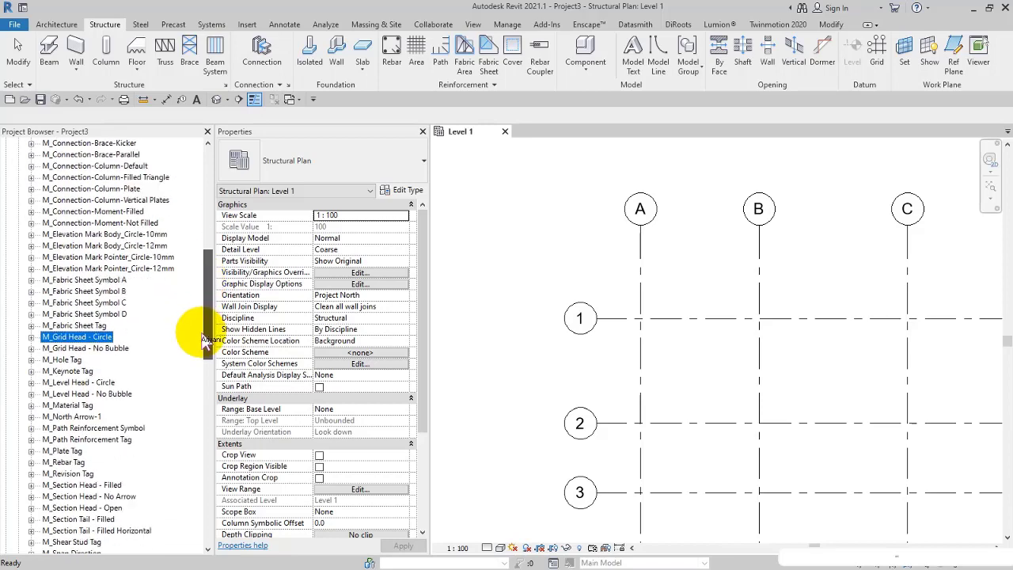
{"action": "left_click", "coordinate": [32, 337]}
{"action": "left_click", "coordinate": [87, 349]}
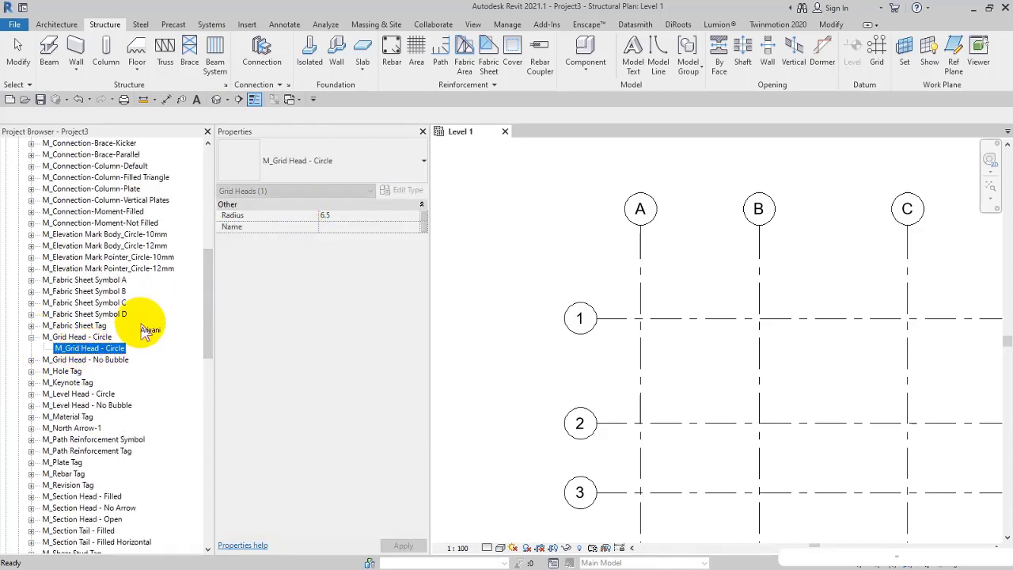
{"action": "double_click", "coordinate": [75, 348]}
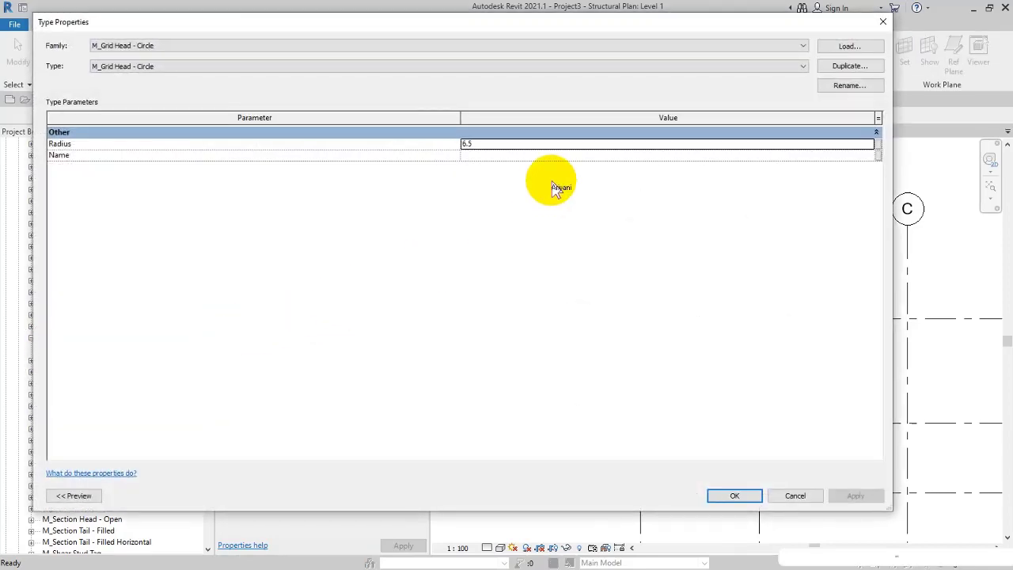
{"action": "left_click", "coordinate": [502, 144]}
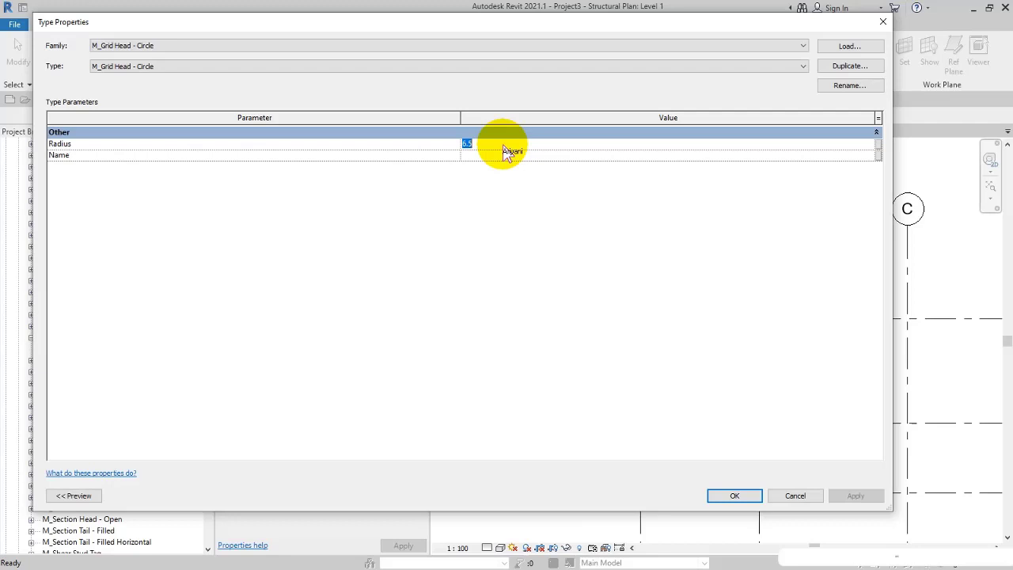
{"action": "type", "text": "4"}
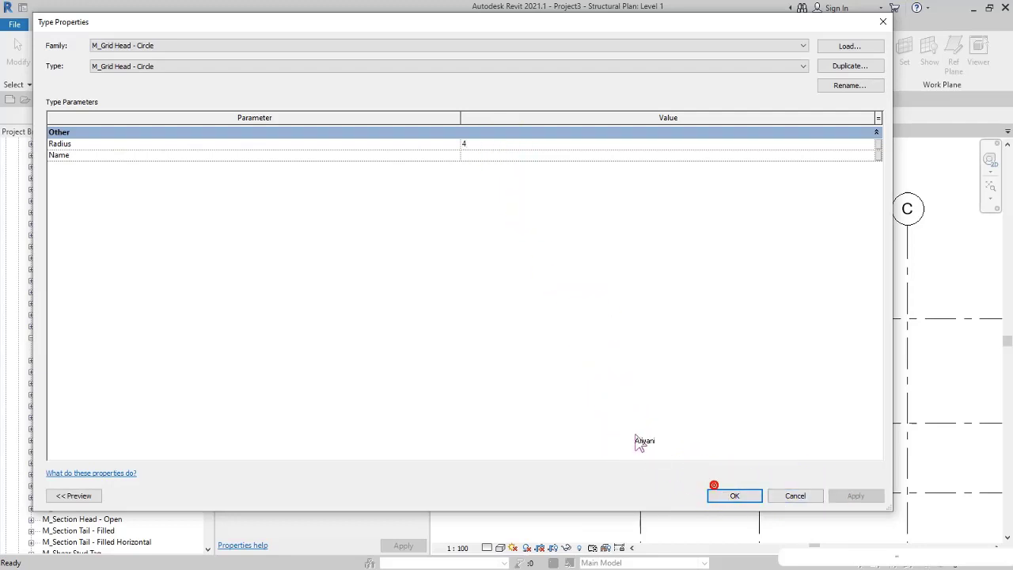
{"action": "left_click", "coordinate": [733, 495]}
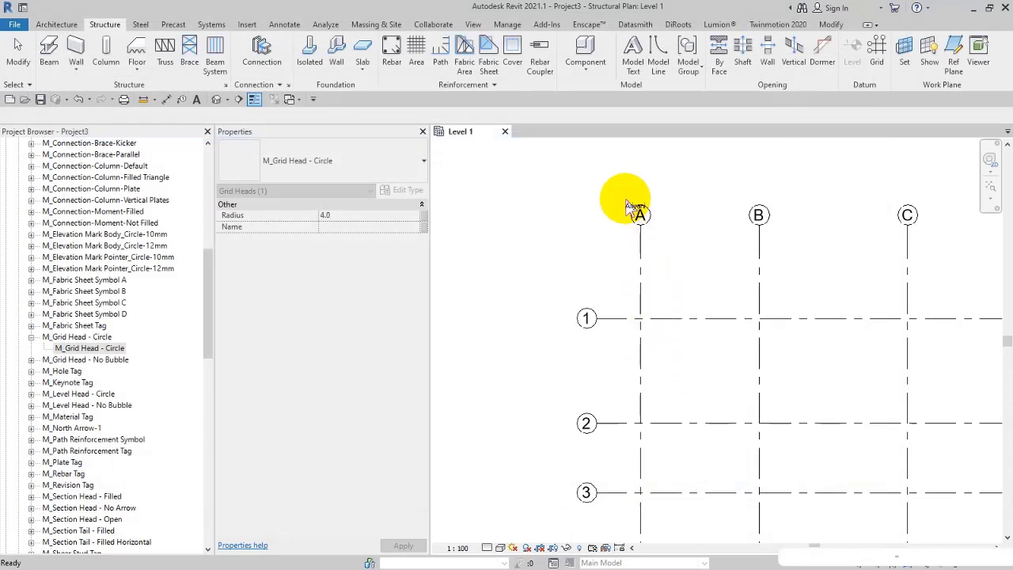
Step: Collapse the M_Grid Head - Circle, Annotation Symbols and Families branches in the project browser
{"action": "double_click", "coordinate": [63, 337]}
{"action": "left_click_drag", "start_coordinate": [209, 300], "coordinate": [216, 261]}
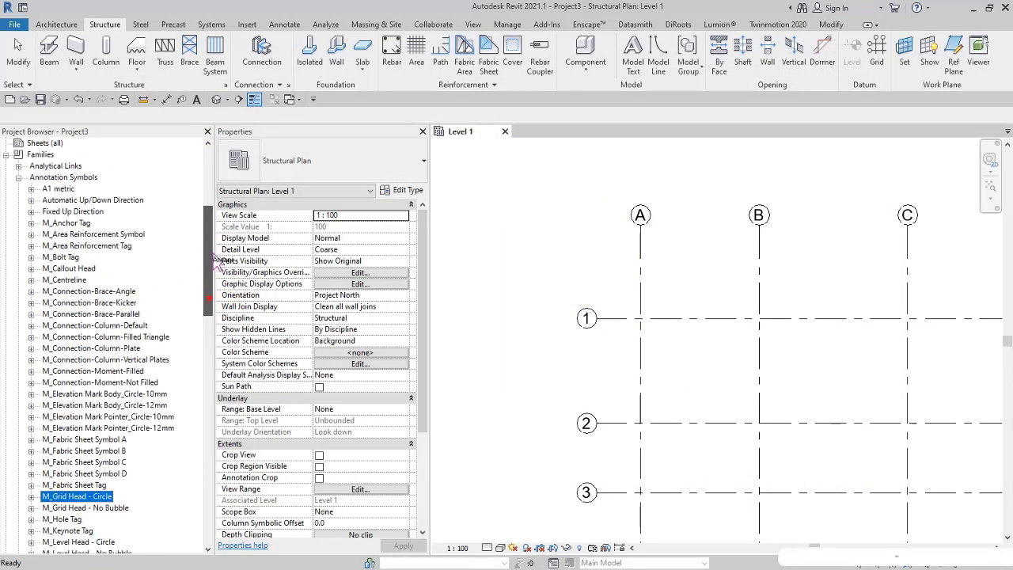
{"action": "left_click", "coordinate": [18, 189]}
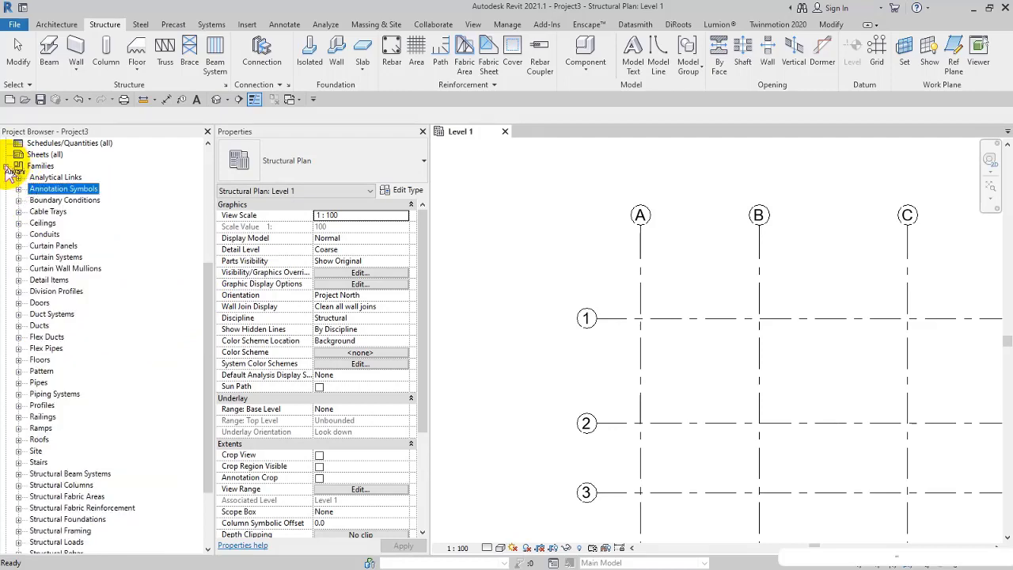
{"action": "left_click", "coordinate": [7, 166]}
{"action": "scroll", "coordinate": [518, 267], "scroll_direction": "down", "scroll_amount": 2}
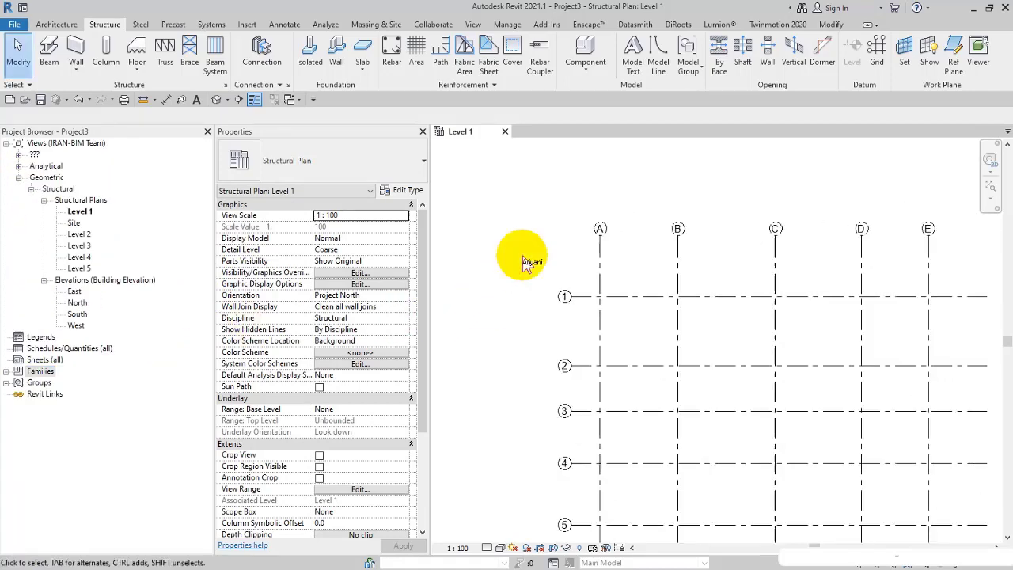
{"action": "scroll", "coordinate": [558, 283], "scroll_direction": "up", "scroll_amount": 3}
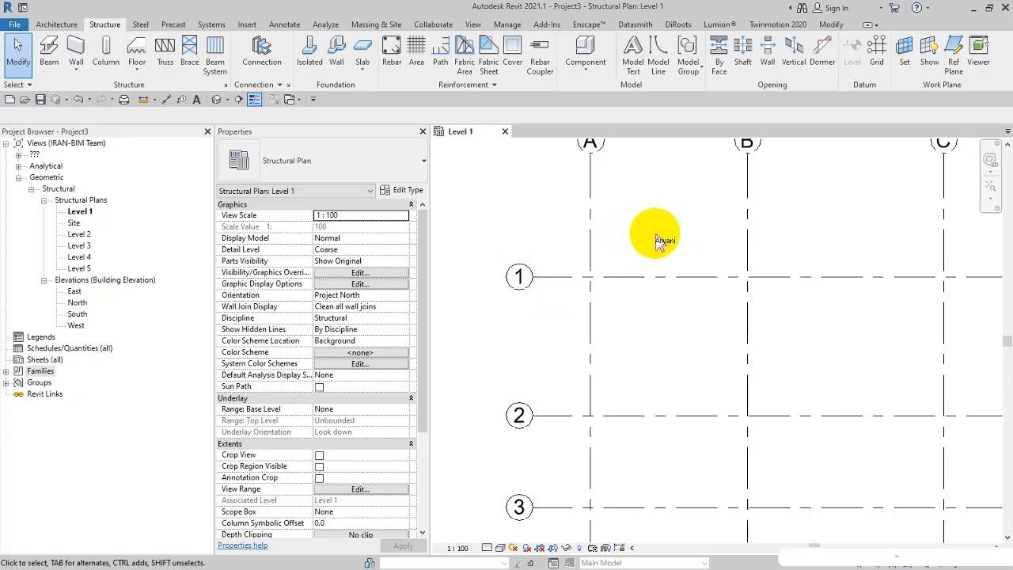
Step: Draw a vertical reference plane about 980 mm left of grid A, from above grid 1 to below grid 5
{"action": "left_click", "coordinate": [957, 66]}
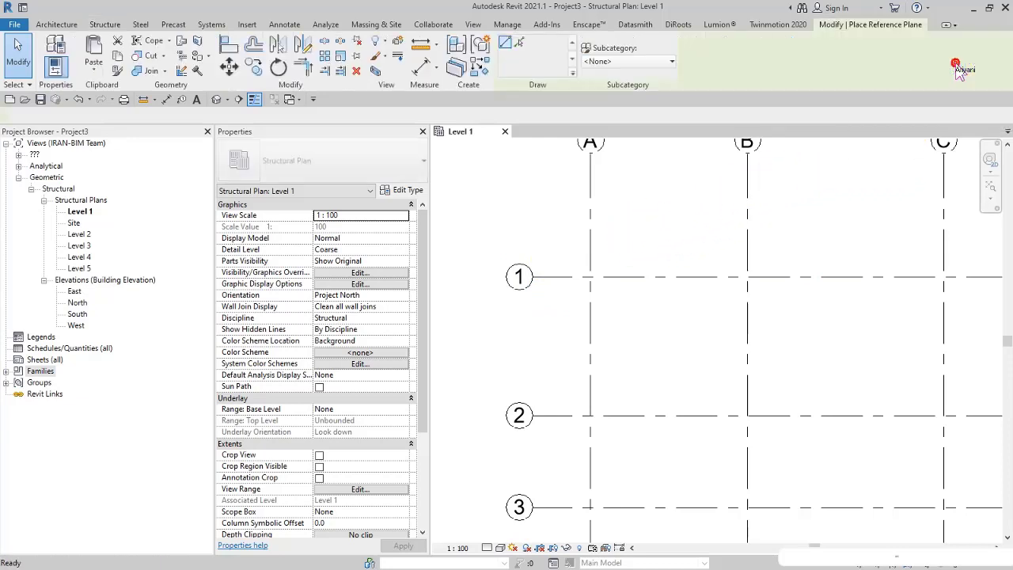
{"action": "scroll", "coordinate": [551, 186], "scroll_direction": "down", "scroll_amount": 2}
{"action": "left_click", "coordinate": [552, 186]}
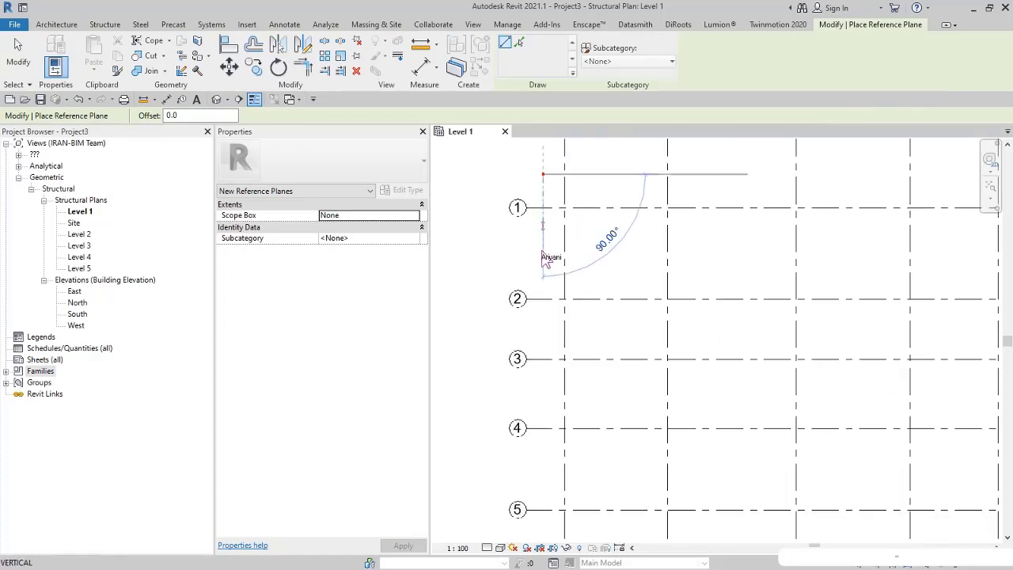
{"action": "scroll", "coordinate": [545, 402], "scroll_direction": "down", "scroll_amount": 2}
{"action": "left_click", "coordinate": [553, 408]}
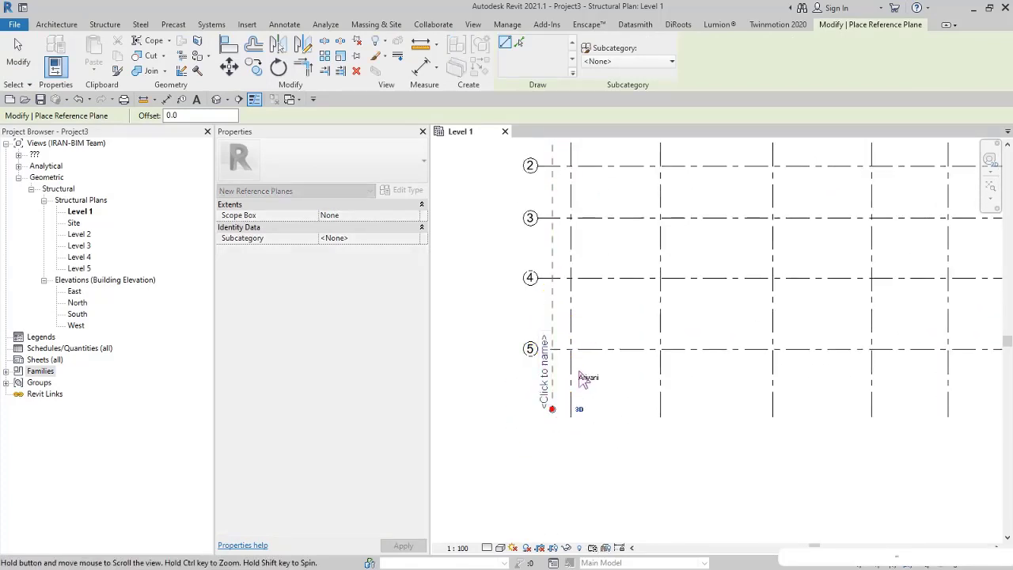
Step: Draw a horizontal reference plane about 1320 mm above grid 1, spanning all the vertical grids
{"action": "middle_click_drag", "start_coordinate": [584, 377], "coordinate": [573, 495]}
{"action": "left_click", "coordinate": [500, 180]}
{"action": "middle_click_drag", "start_coordinate": [785, 186], "coordinate": [655, 181]}
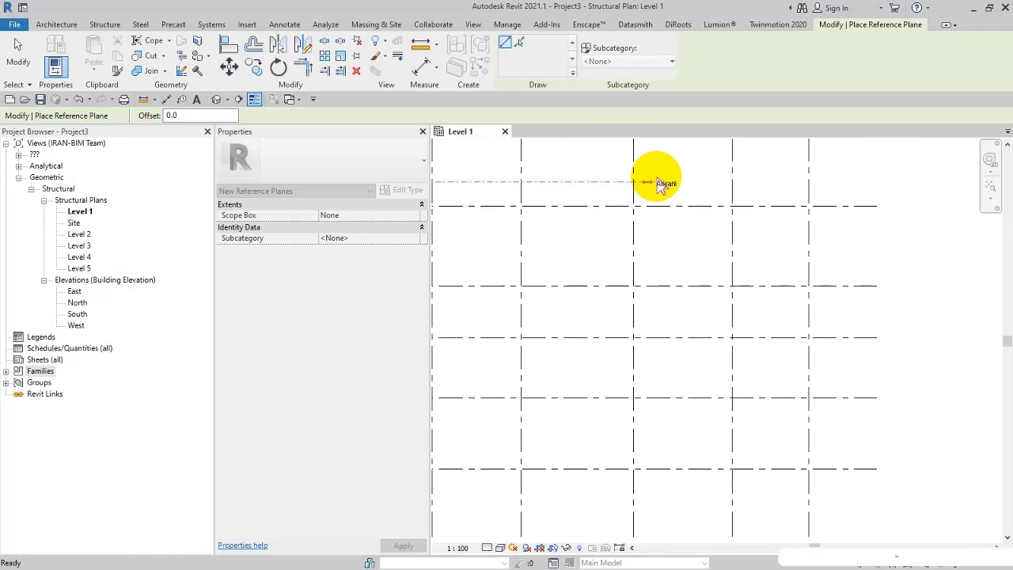
{"action": "left_click", "coordinate": [903, 182]}
{"action": "left_click", "coordinate": [21, 49]}
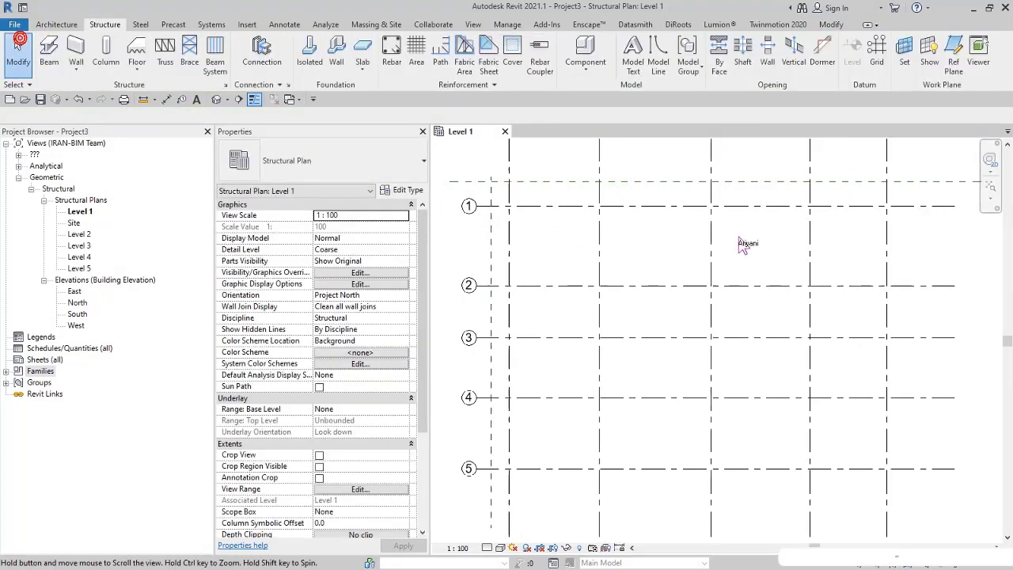
Step: Place an aligned dimension between the vertical reference plane and grid A, between grids 1 and 2
{"action": "scroll", "coordinate": [651, 209], "scroll_direction": "up", "scroll_amount": 2}
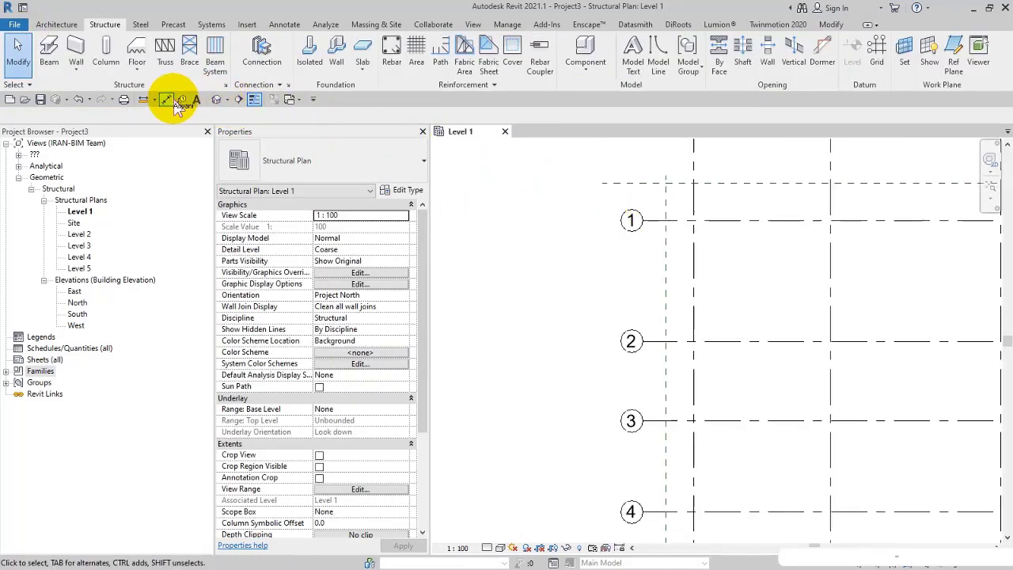
{"action": "left_click", "coordinate": [283, 24]}
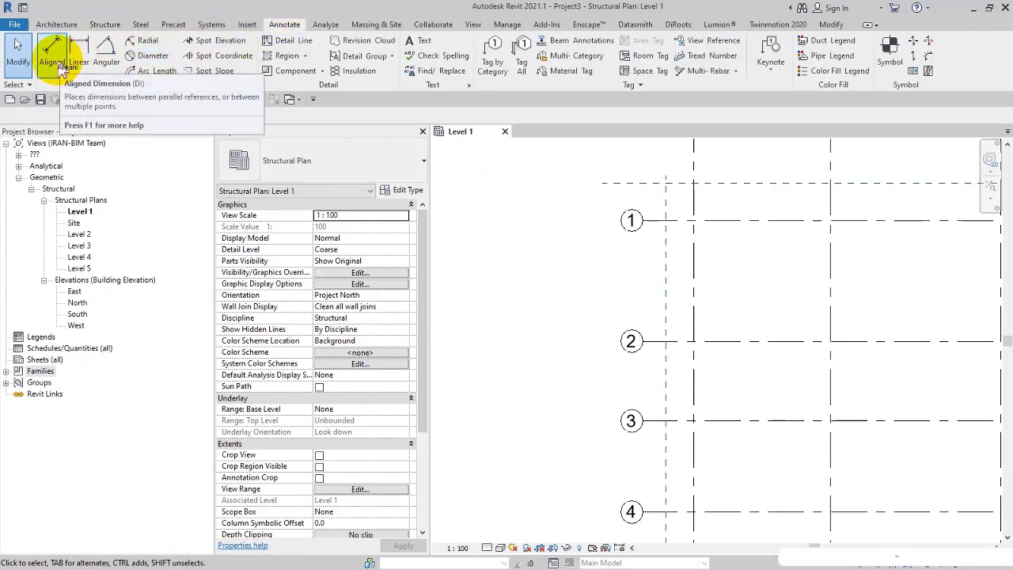
{"action": "left_click", "coordinate": [53, 57]}
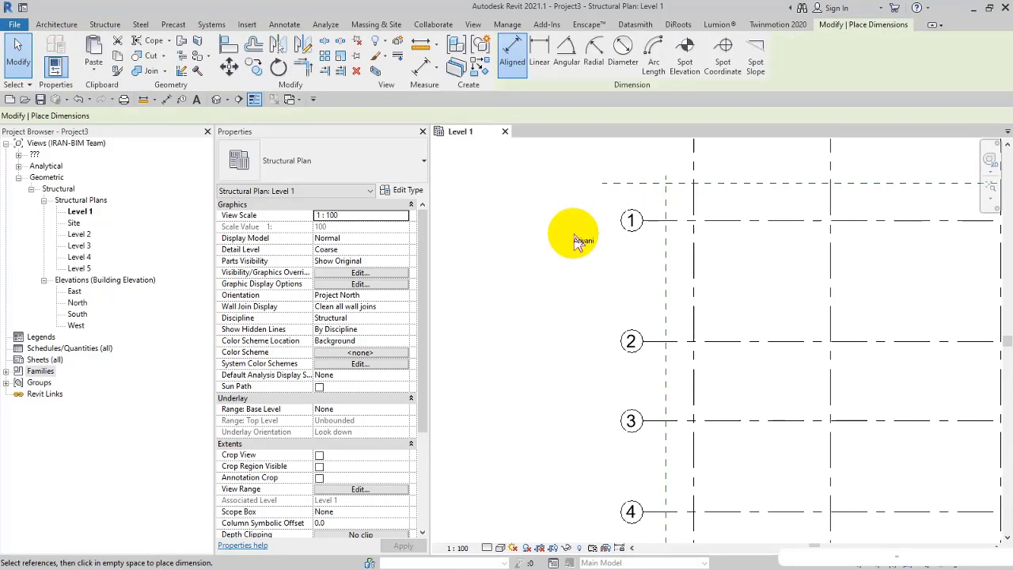
{"action": "scroll", "coordinate": [576, 226], "scroll_direction": "up", "scroll_amount": 2}
{"action": "left_click", "coordinate": [717, 263]}
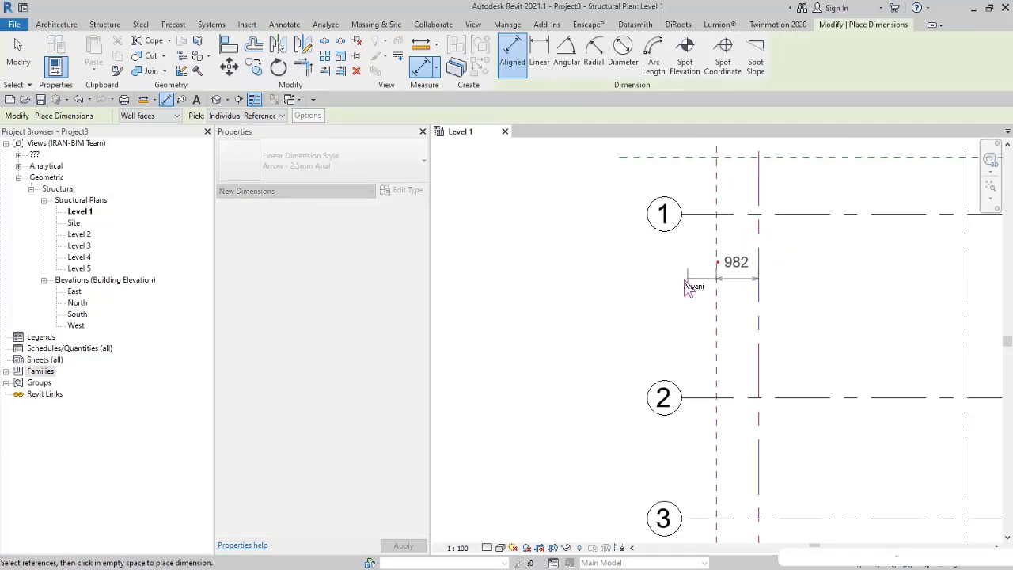
{"action": "middle_click_drag", "start_coordinate": [778, 275], "coordinate": [699, 358]}
Step: Place an aligned dimension between grid 1 and the horizontal reference plane above it
{"action": "left_click", "coordinate": [712, 296]}
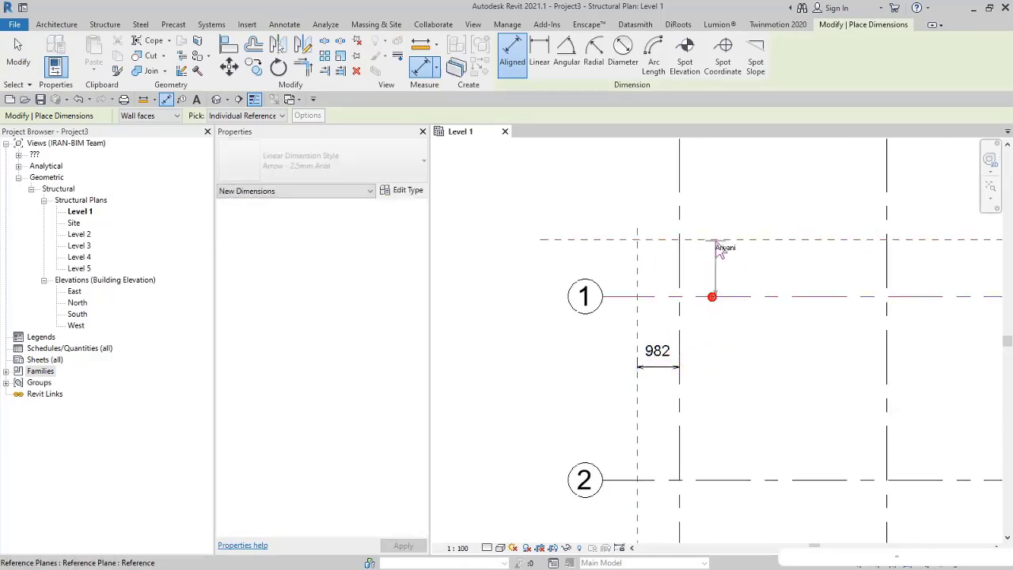
{"action": "left_click", "coordinate": [715, 240]}
{"action": "left_click", "coordinate": [770, 200]}
{"action": "key", "text": "Escape"}
Step: Move the vertical reference plane by setting its dimension to grid A to 2000
{"action": "left_click", "coordinate": [642, 330]}
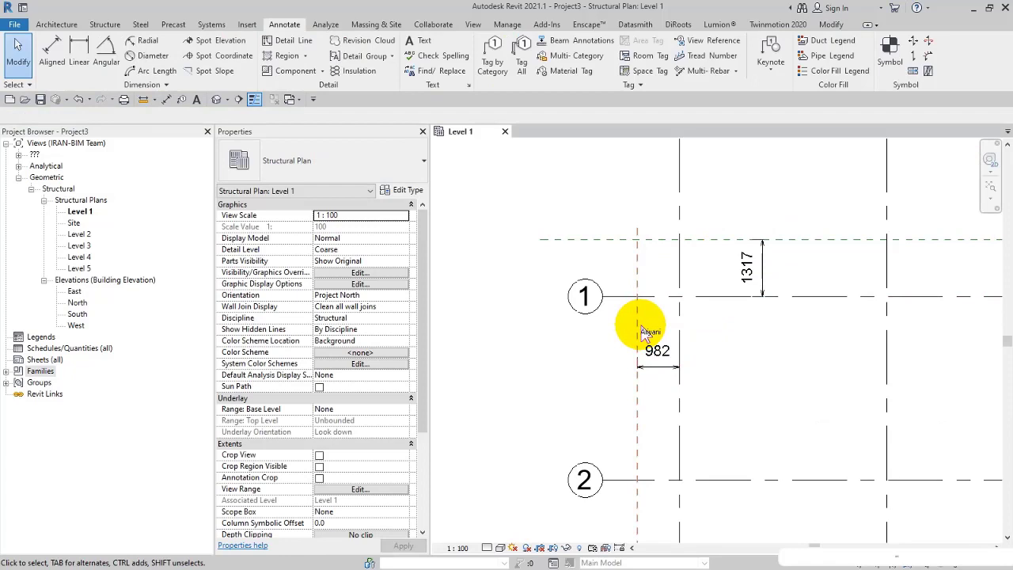
{"action": "left_click", "coordinate": [666, 385]}
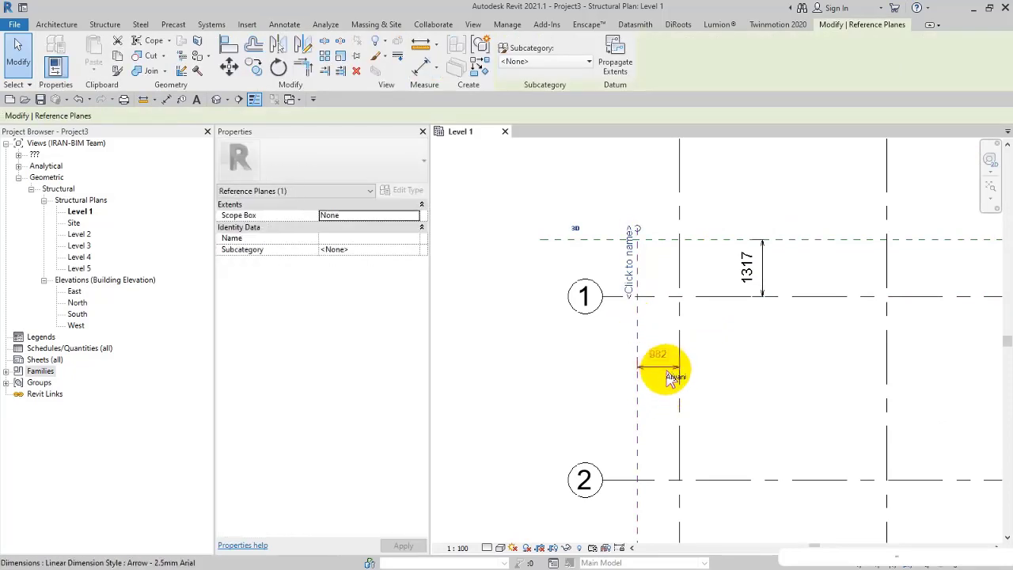
{"action": "left_click", "coordinate": [664, 368]}
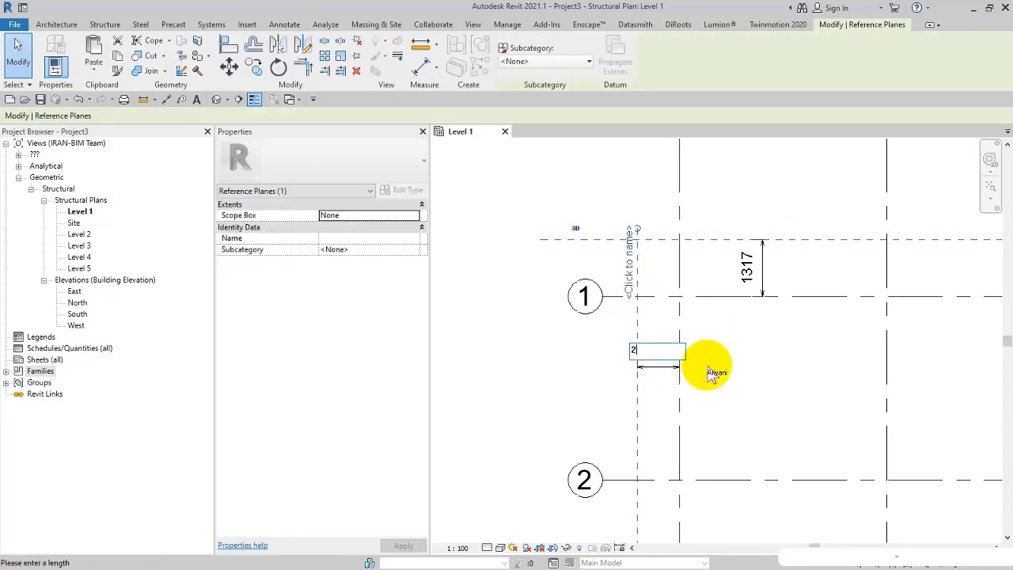
{"action": "left_click", "coordinate": [708, 369]}
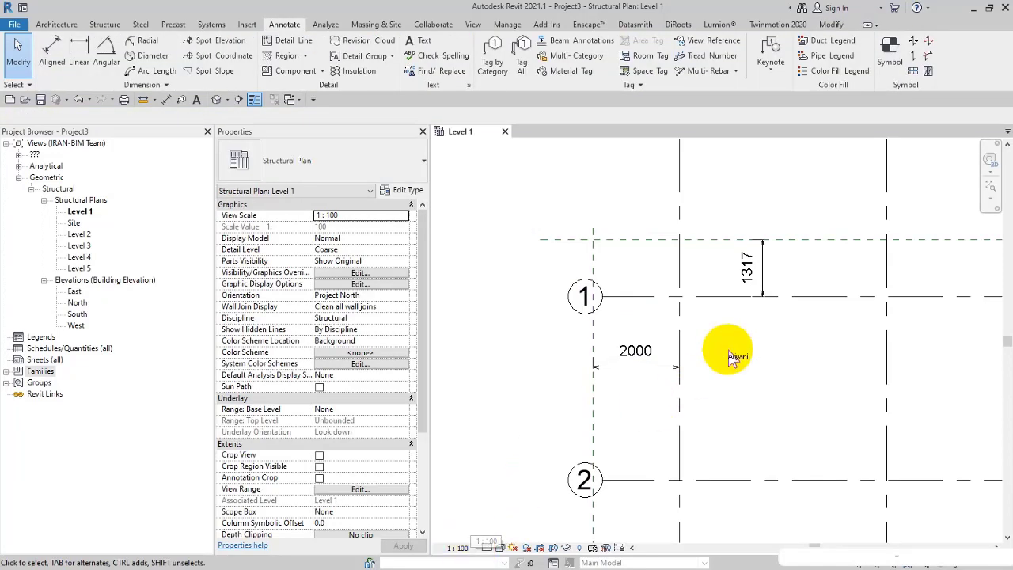
Step: Move the horizontal reference plane by setting its dimension to grid 1 to 2000
{"action": "left_click", "coordinate": [717, 239]}
{"action": "left_click", "coordinate": [740, 263]}
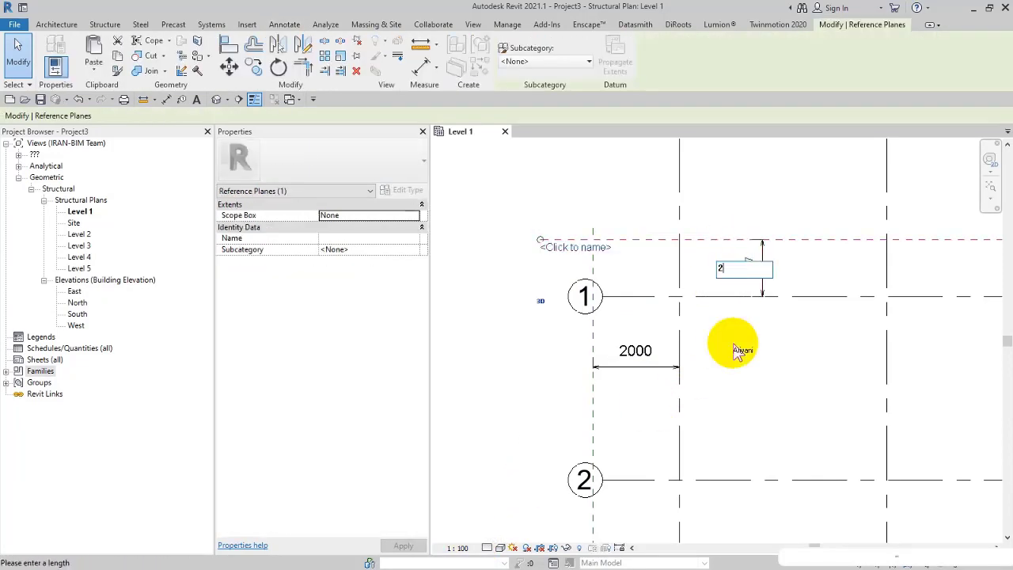
{"action": "type", "text": "2000"}
{"action": "left_click", "coordinate": [734, 353]}
{"action": "key", "text": "Escape"}
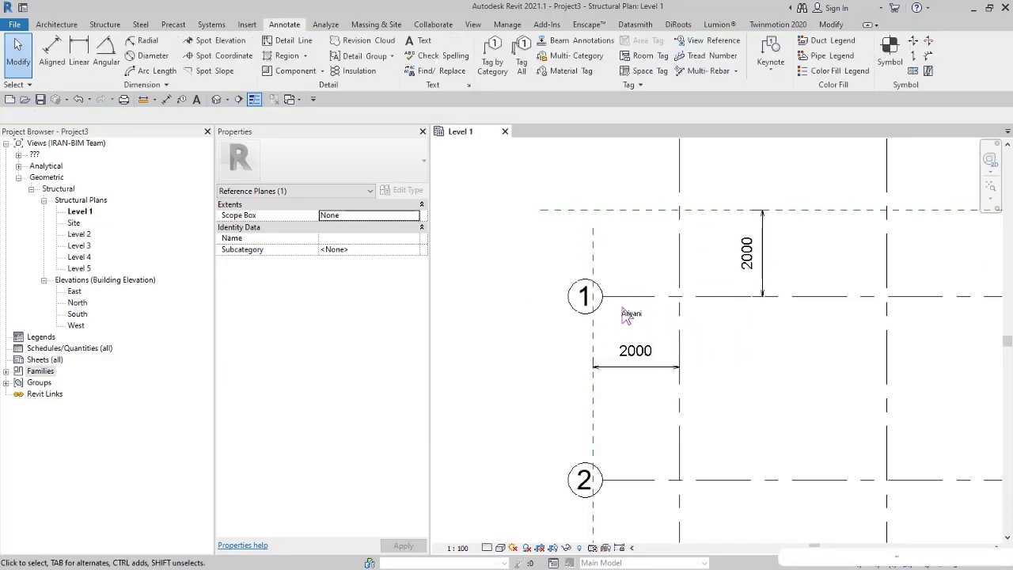
Step: Move the numbered grids' bubble ends onto the vertical reference plane and the lettered grids' bubble ends onto the horizontal reference plane
{"action": "left_click", "coordinate": [623, 309]}
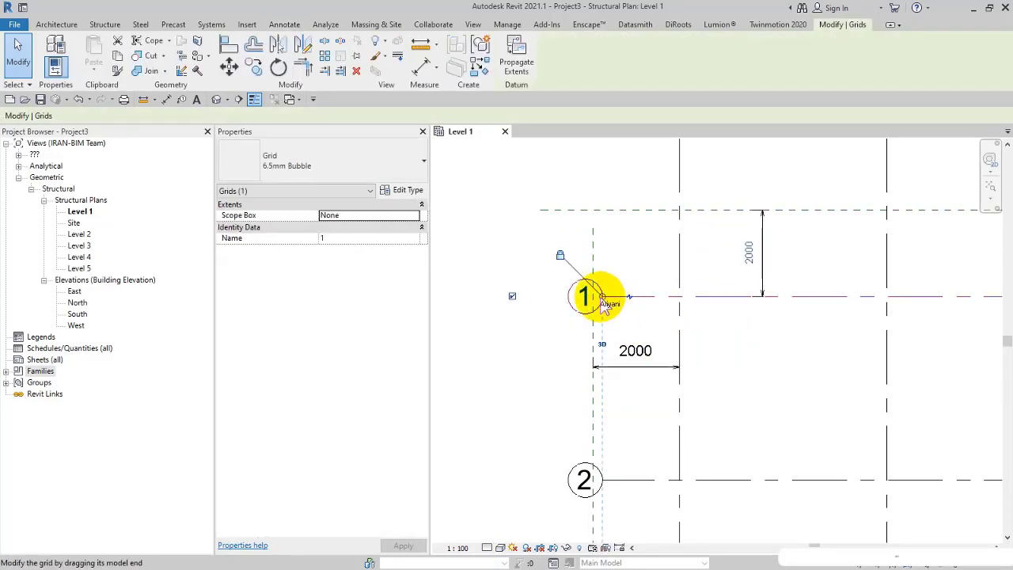
{"action": "left_click_drag", "start_coordinate": [602, 296], "coordinate": [593, 297]}
{"action": "middle_click_drag", "start_coordinate": [643, 250], "coordinate": [632, 353]}
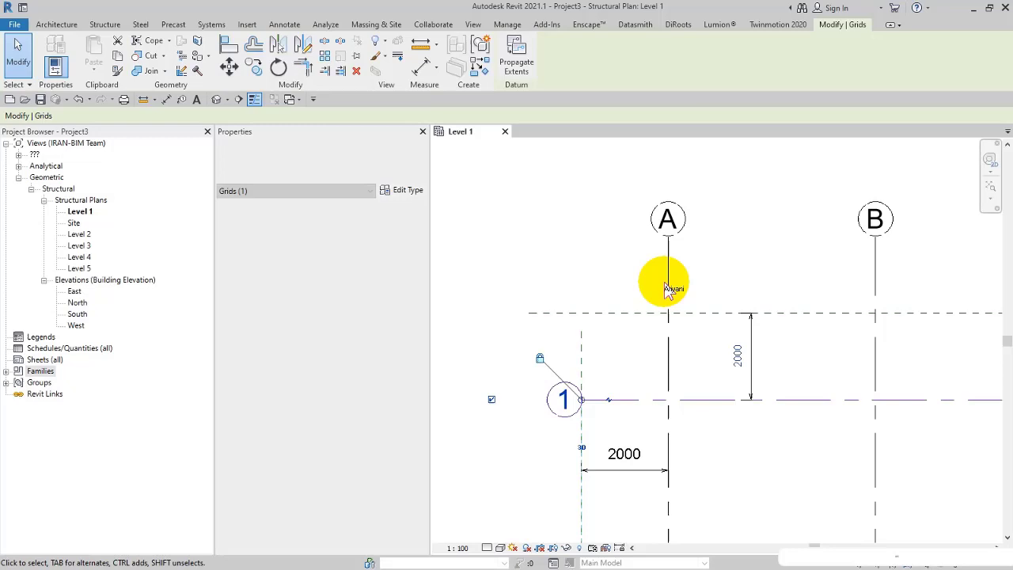
{"action": "left_click", "coordinate": [667, 289]}
{"action": "left_click_drag", "start_coordinate": [668, 251], "coordinate": [671, 316]}
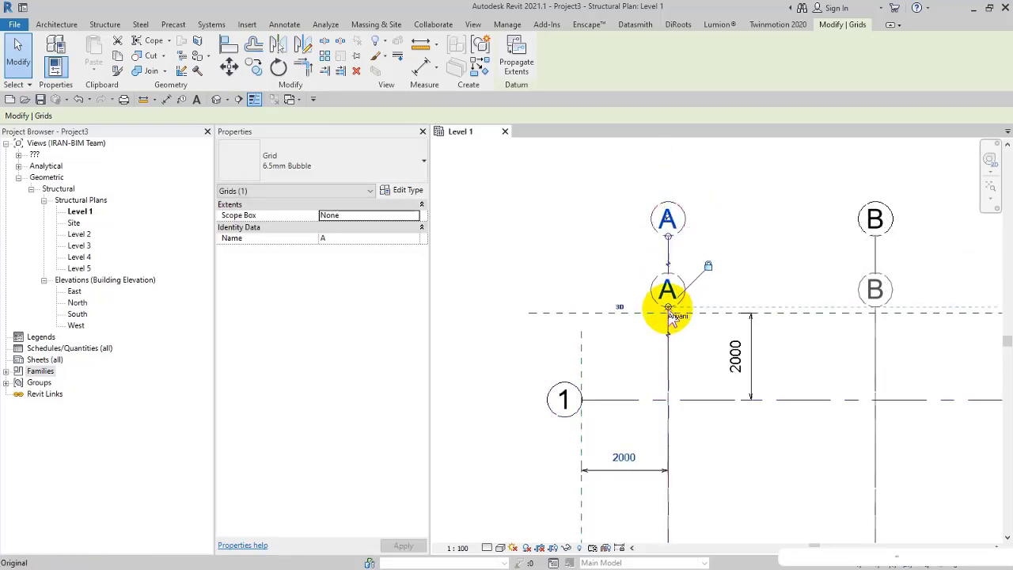
{"action": "left_click", "coordinate": [587, 267]}
Step: Delete both 2000 dimensions between the reference planes and grids 1 and A
{"action": "scroll", "coordinate": [589, 268], "scroll_direction": "down", "scroll_amount": 5}
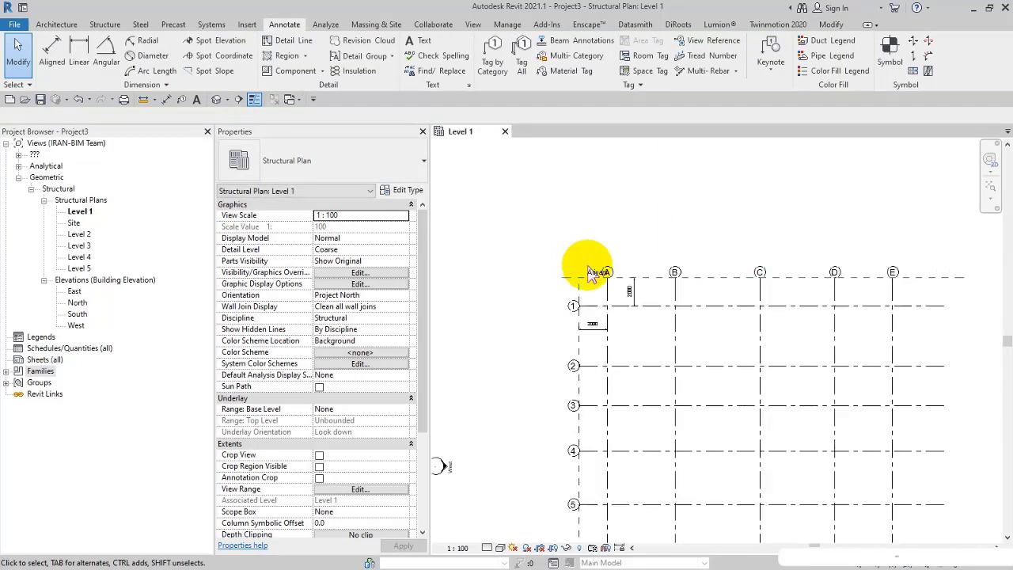
{"action": "middle_click_drag", "start_coordinate": [769, 325], "coordinate": [746, 239]}
{"action": "scroll", "coordinate": [629, 212], "scroll_direction": "up", "scroll_amount": 3}
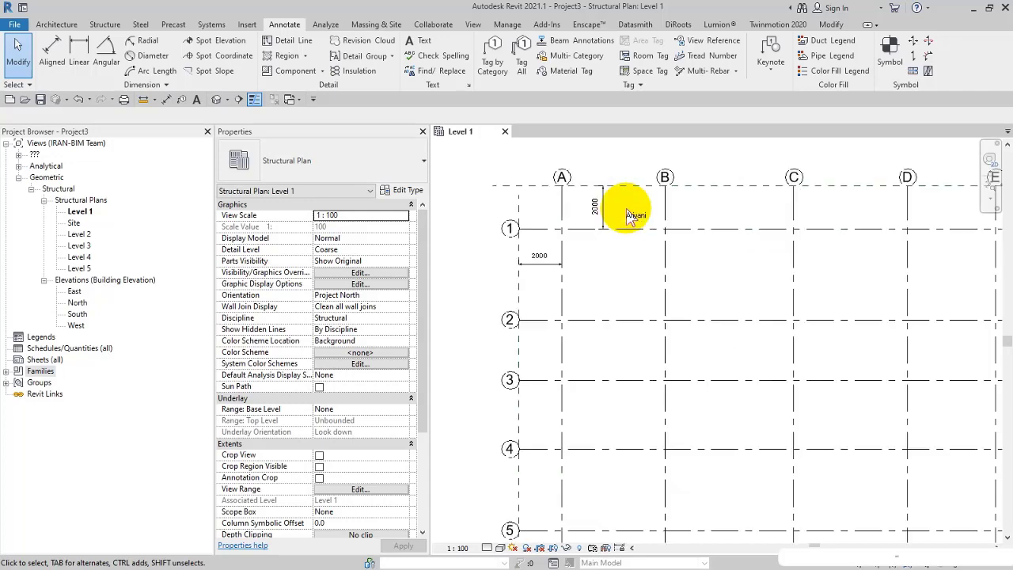
{"action": "left_click", "coordinate": [605, 210]}
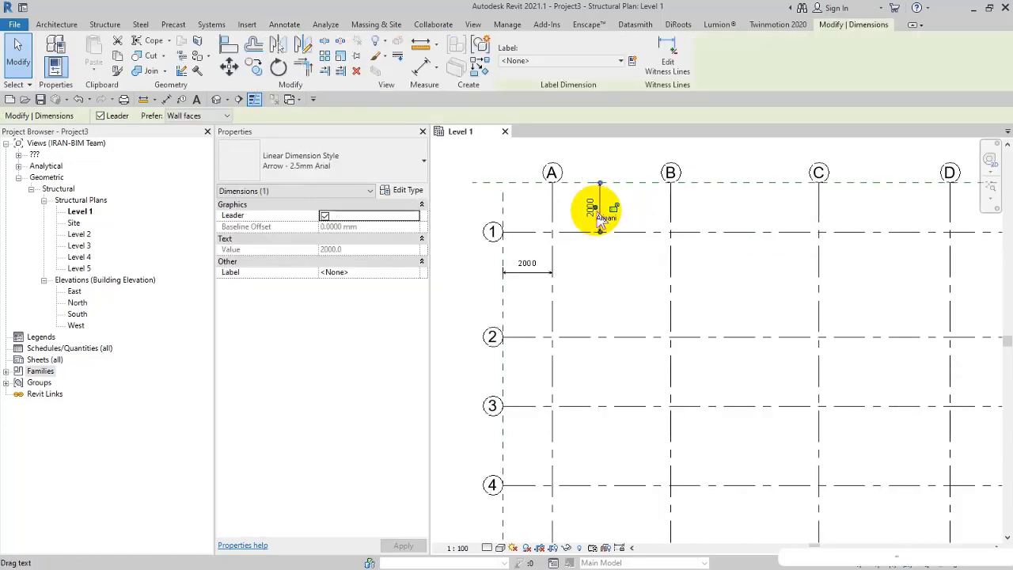
{"action": "key", "text": "Delete"}
{"action": "left_click", "coordinate": [537, 271]}
{"action": "key", "text": "Delete"}
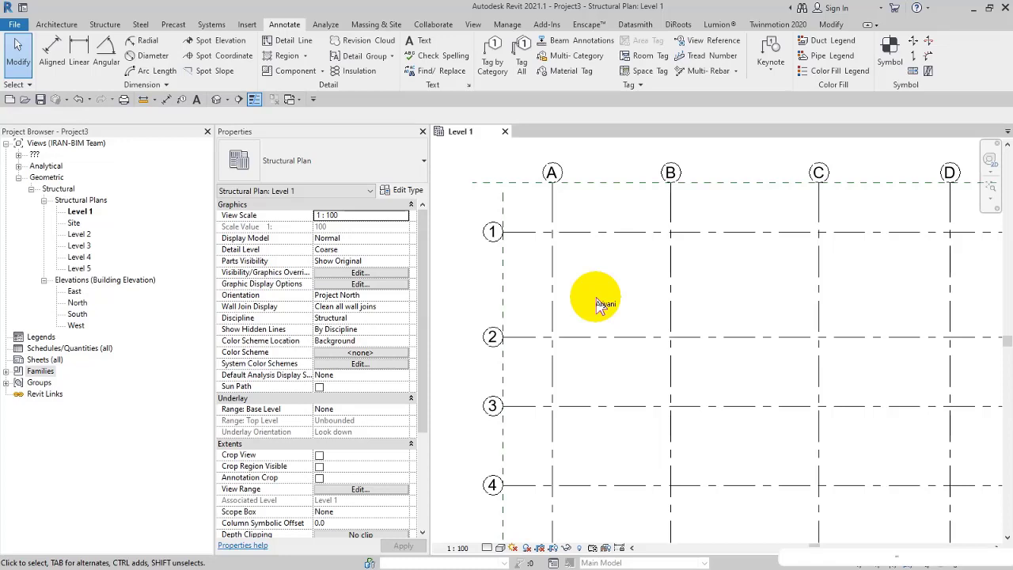
Step: Try a view scale of 1:50 with the vertical reference plane moved to 1000 from grid A
{"action": "left_click", "coordinate": [458, 548]}
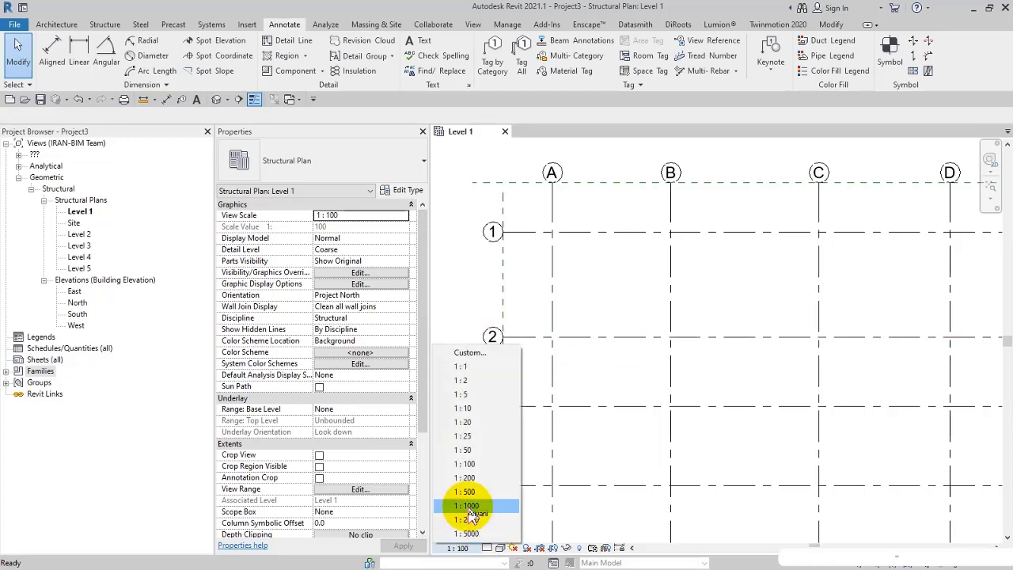
{"action": "left_click", "coordinate": [465, 449]}
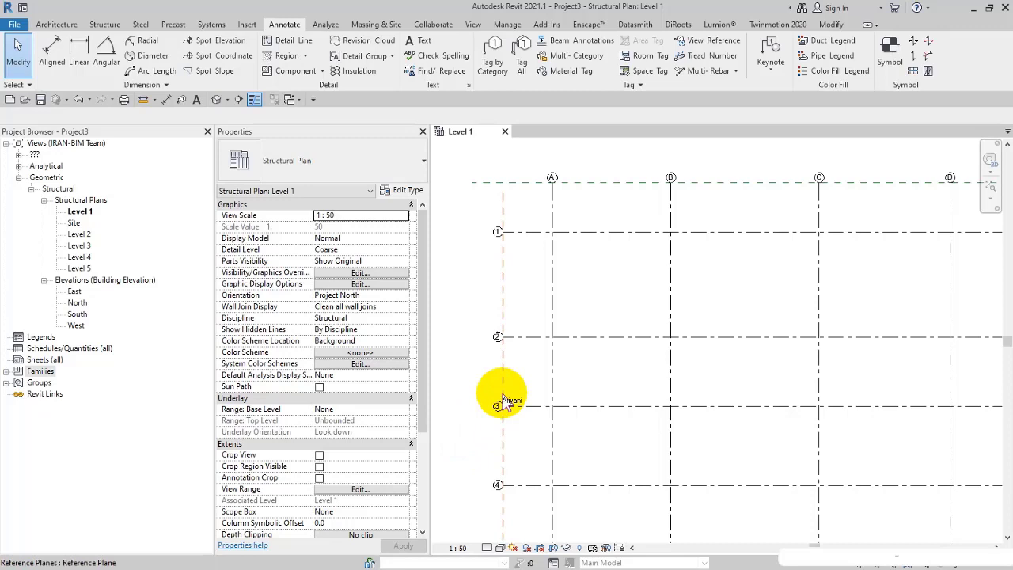
{"action": "left_click", "coordinate": [503, 261]}
{"action": "left_click", "coordinate": [524, 275]}
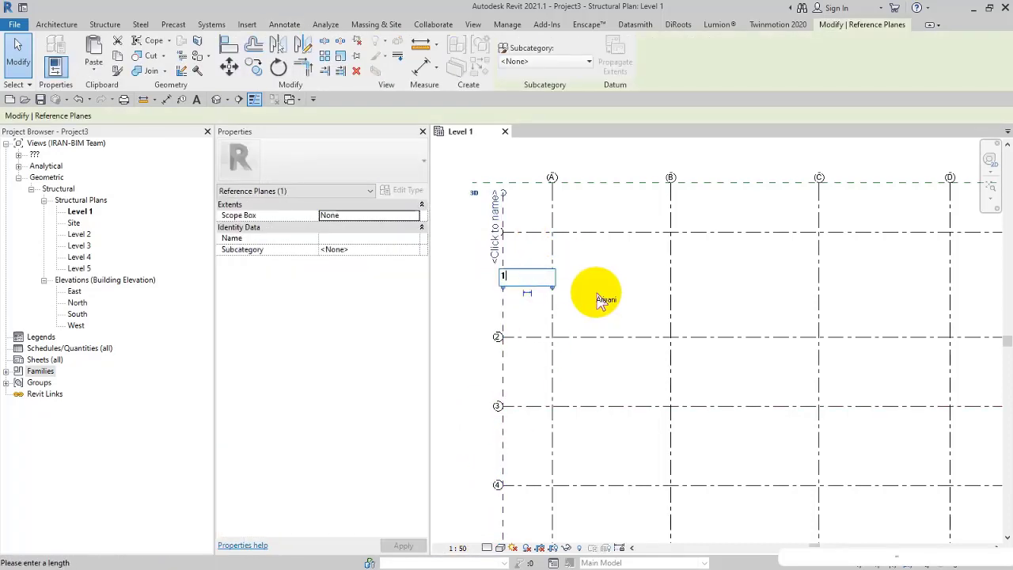
{"action": "type", "text": "1000"}
{"action": "left_click", "coordinate": [599, 297]}
{"action": "left_click", "coordinate": [595, 294]}
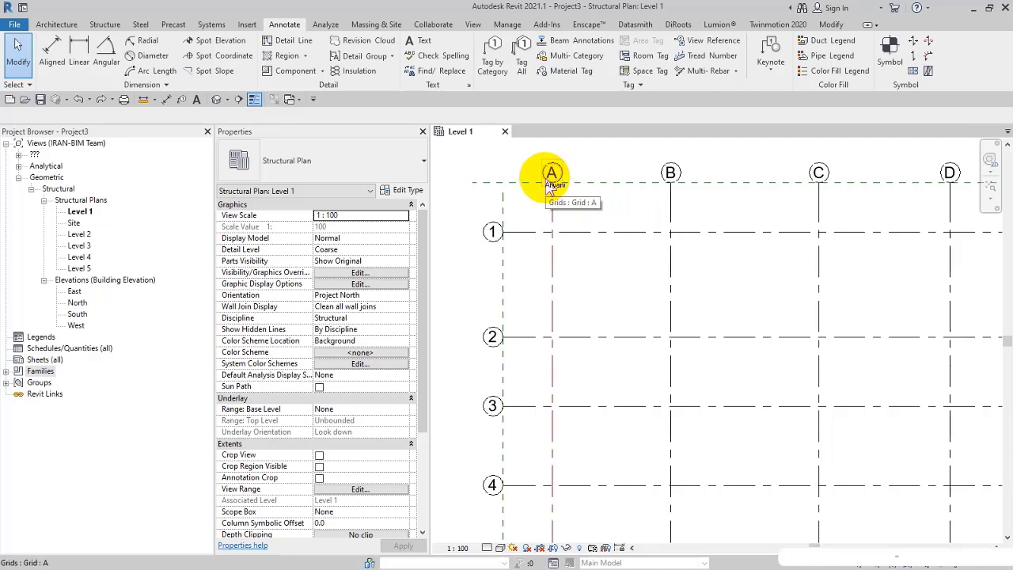
{"action": "scroll", "coordinate": [550, 194], "scroll_direction": "up", "scroll_amount": 3}
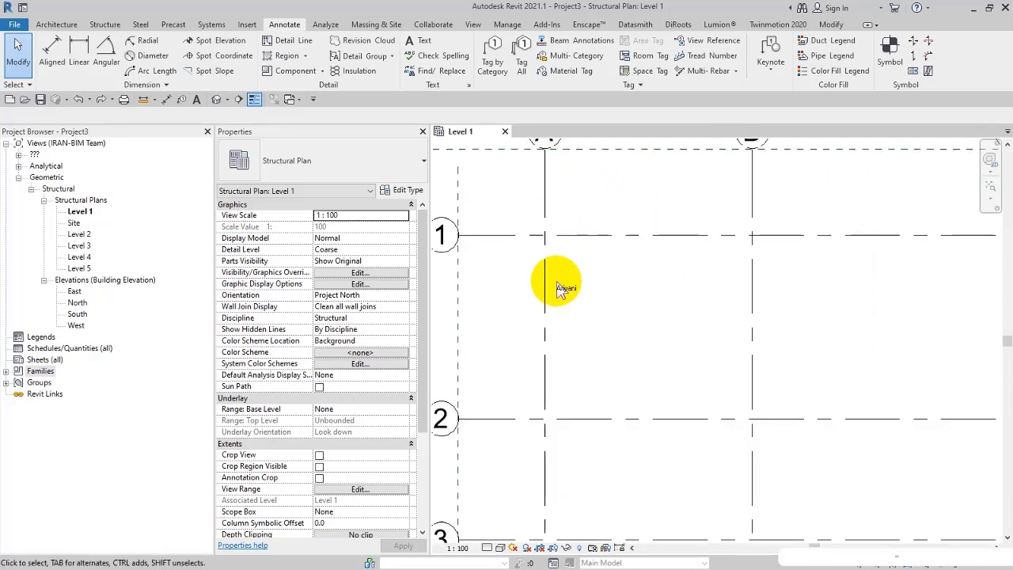
{"action": "scroll", "coordinate": [565, 277], "scroll_direction": "down", "scroll_amount": 3}
{"action": "scroll", "coordinate": [571, 273], "scroll_direction": "down", "scroll_amount": 2}
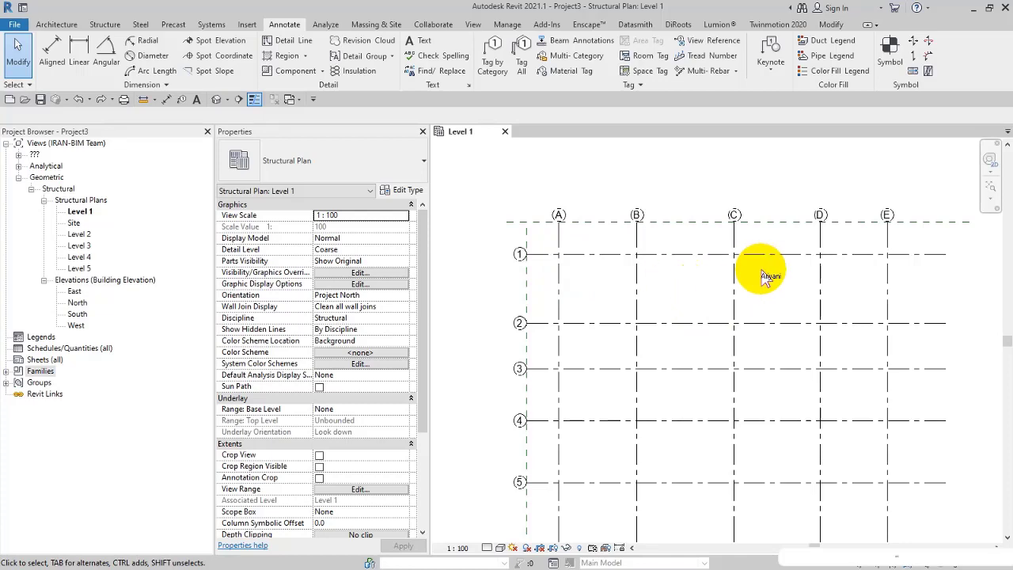
{"action": "middle_click_drag", "start_coordinate": [761, 268], "coordinate": [608, 272]}
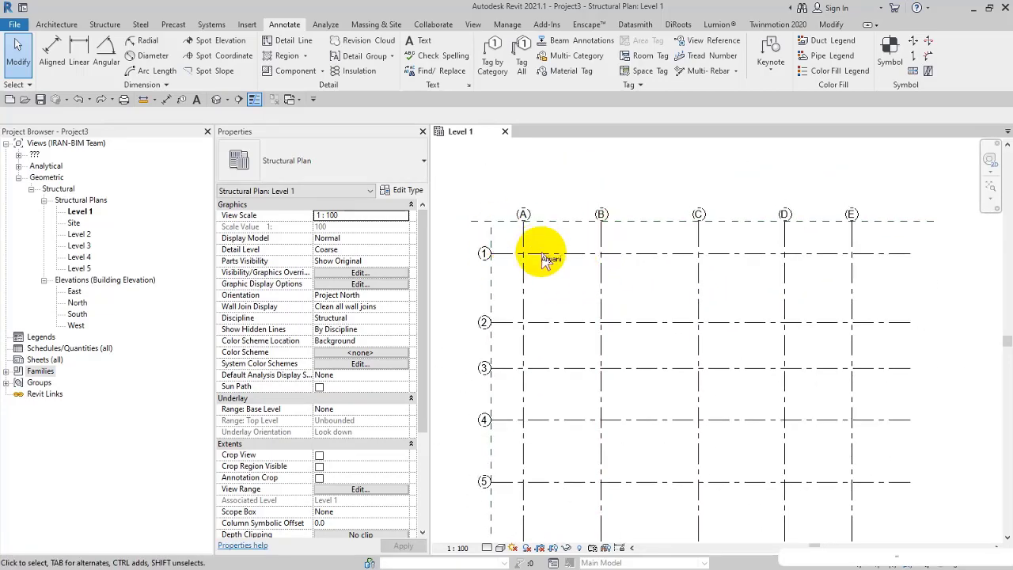
Step: Open the Level 2 and Level 3 structural plans and the North elevation
{"action": "left_click", "coordinate": [79, 235]}
{"action": "double_click", "coordinate": [79, 231]}
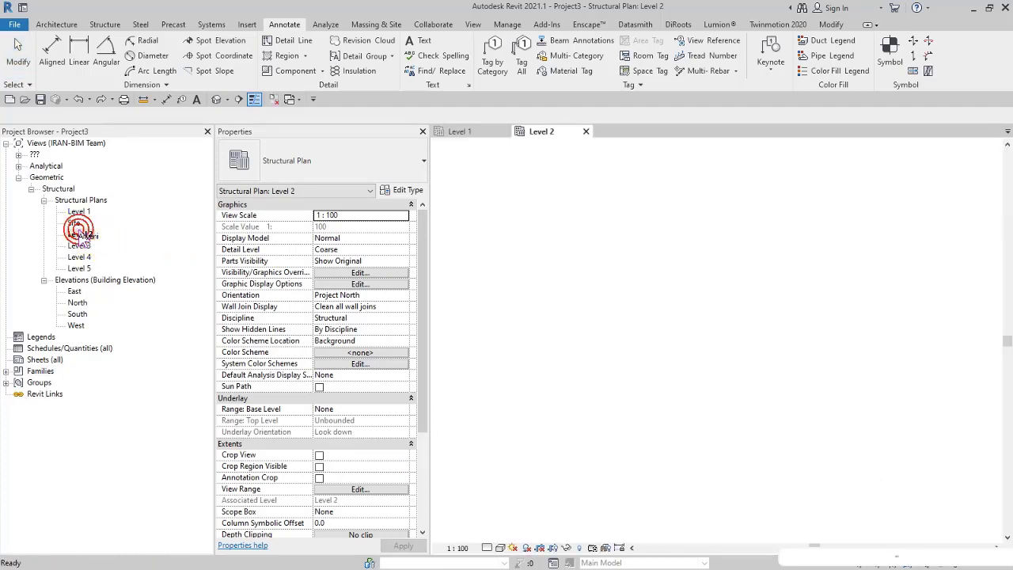
{"action": "double_click", "coordinate": [80, 246]}
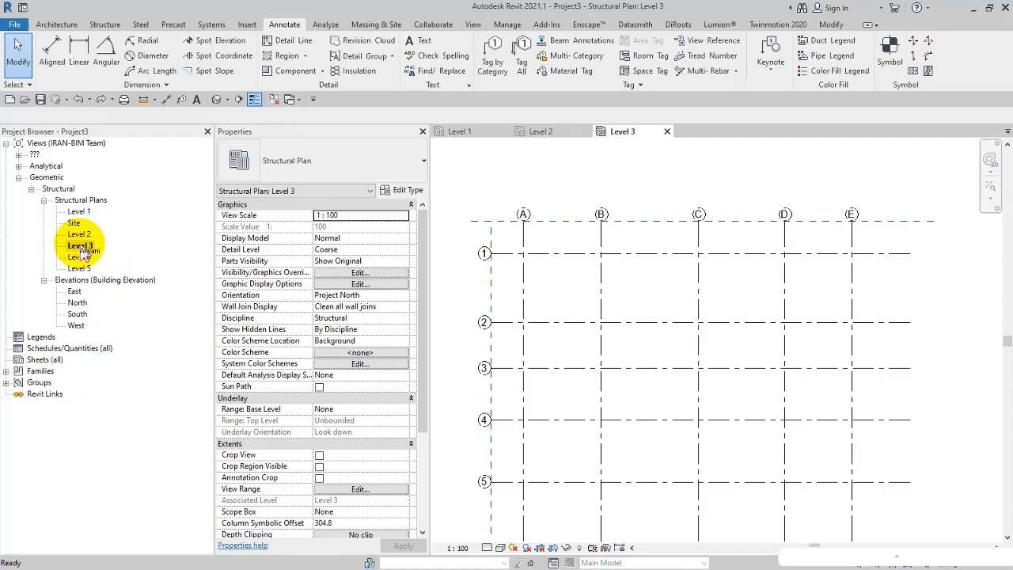
{"action": "double_click", "coordinate": [78, 303]}
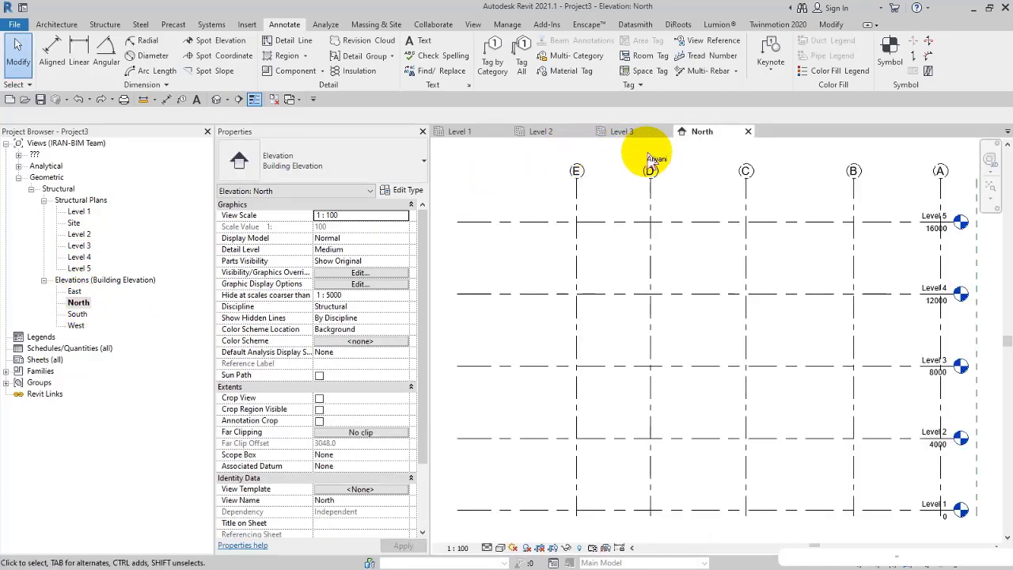
Step: Close the Level 2 and Level 1 views, and open the Level 4 and Level 5 structural plans
{"action": "left_click", "coordinate": [585, 132]}
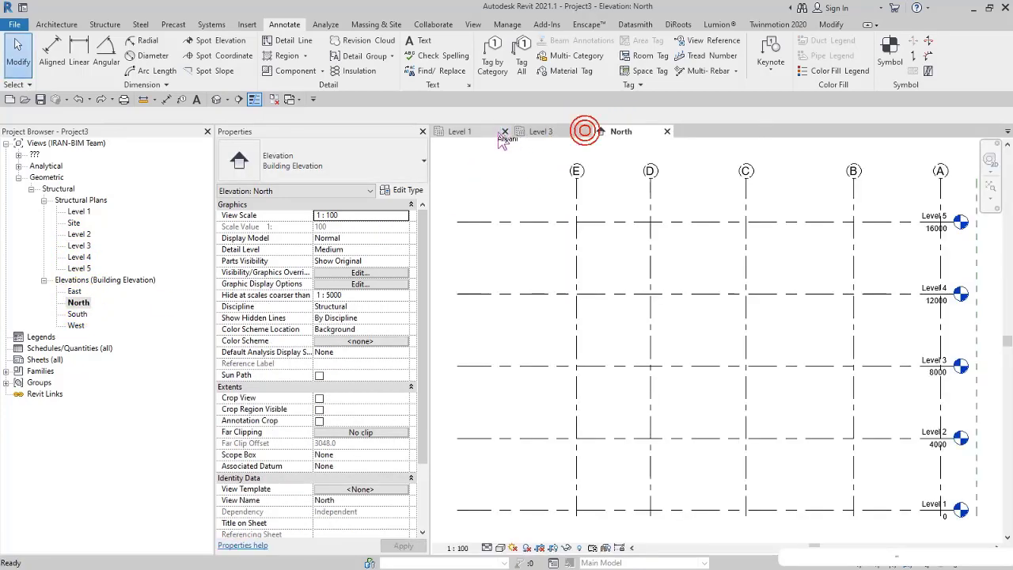
{"action": "left_click", "coordinate": [503, 131]}
{"action": "double_click", "coordinate": [82, 259]}
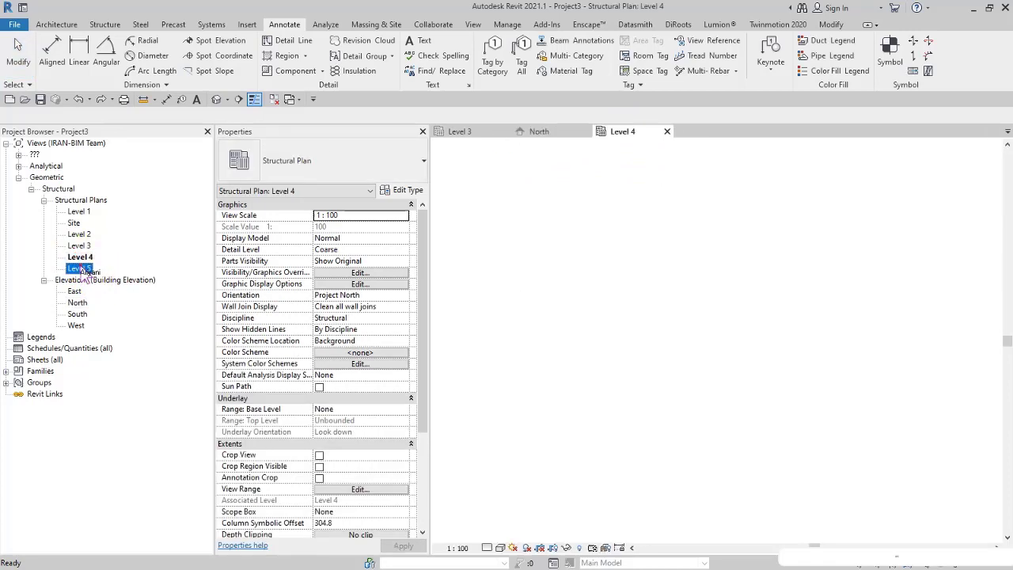
{"action": "double_click", "coordinate": [82, 269]}
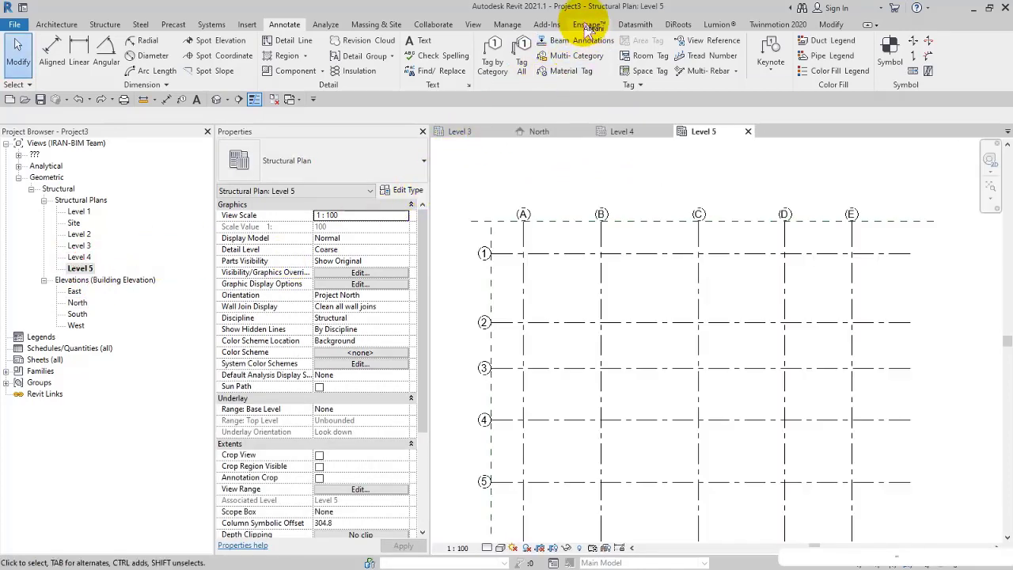
Step: Tile the open views and frame the whole grid layout in the Level 5 plan
{"action": "left_click", "coordinate": [473, 25]}
{"action": "left_click", "coordinate": [949, 62]}
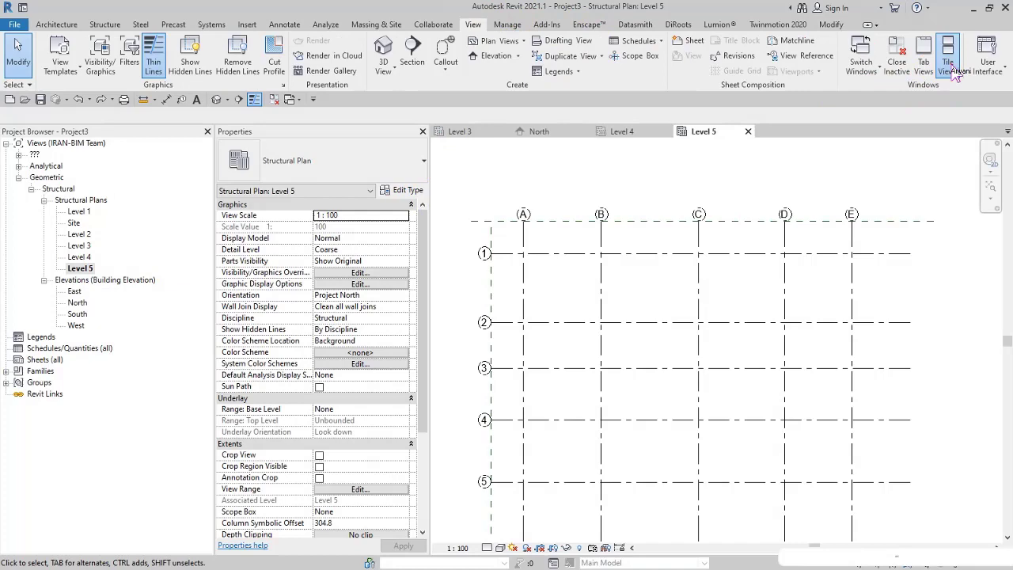
{"action": "left_click", "coordinate": [697, 186]}
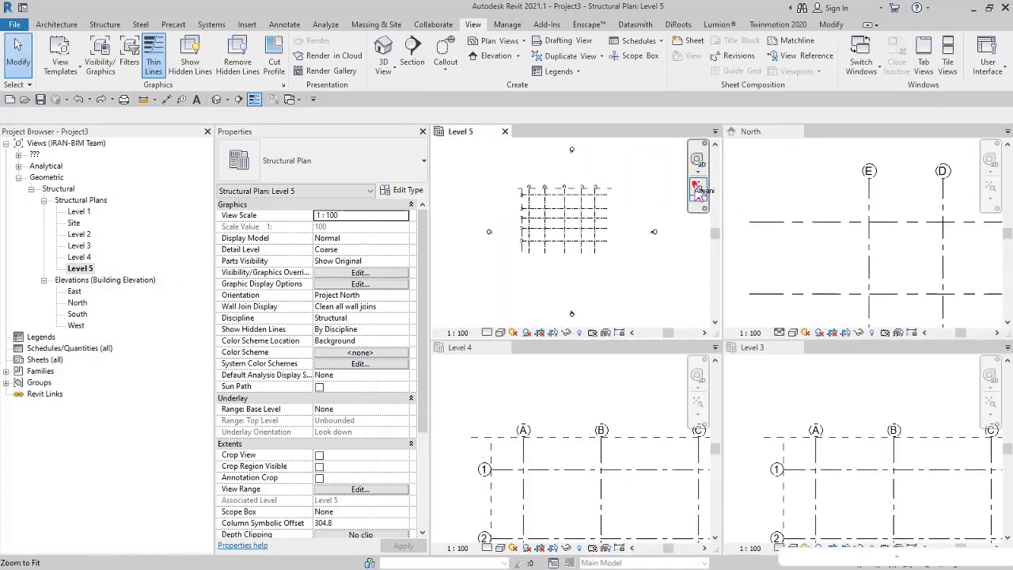
{"action": "scroll", "coordinate": [555, 200], "scroll_direction": "up", "scroll_amount": 3}
{"action": "middle_click_drag", "start_coordinate": [556, 200], "coordinate": [551, 210]}
Step: Frame the full set of grids in the North elevation and the Level 4 and Level 3 plans for comparison
{"action": "left_click", "coordinate": [842, 183]}
{"action": "scroll", "coordinate": [797, 194], "scroll_direction": "down", "scroll_amount": 5}
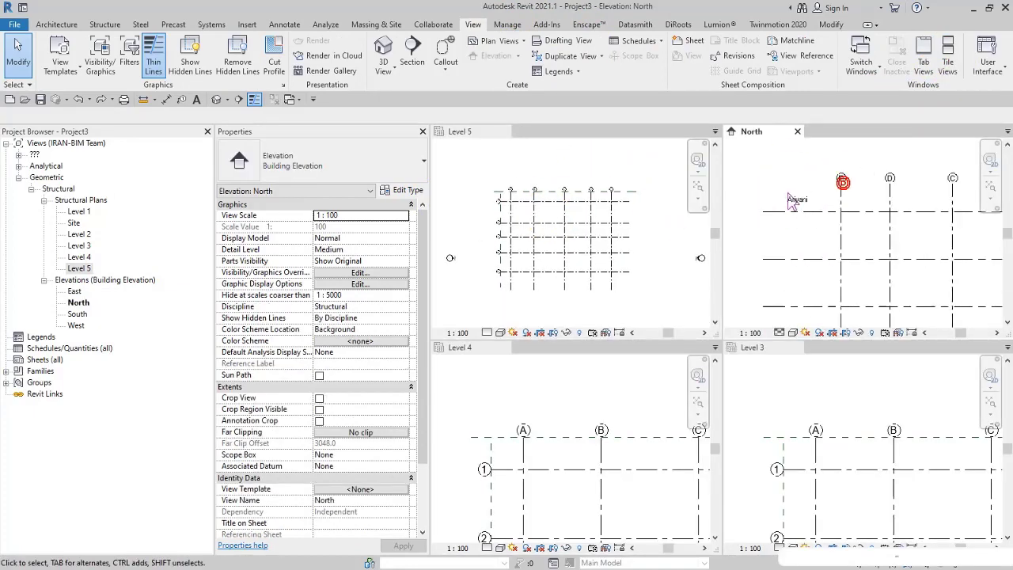
{"action": "middle_click_drag", "start_coordinate": [846, 221], "coordinate": [773, 222]}
{"action": "left_click", "coordinate": [592, 422]}
{"action": "scroll", "coordinate": [553, 405], "scroll_direction": "down", "scroll_amount": 5}
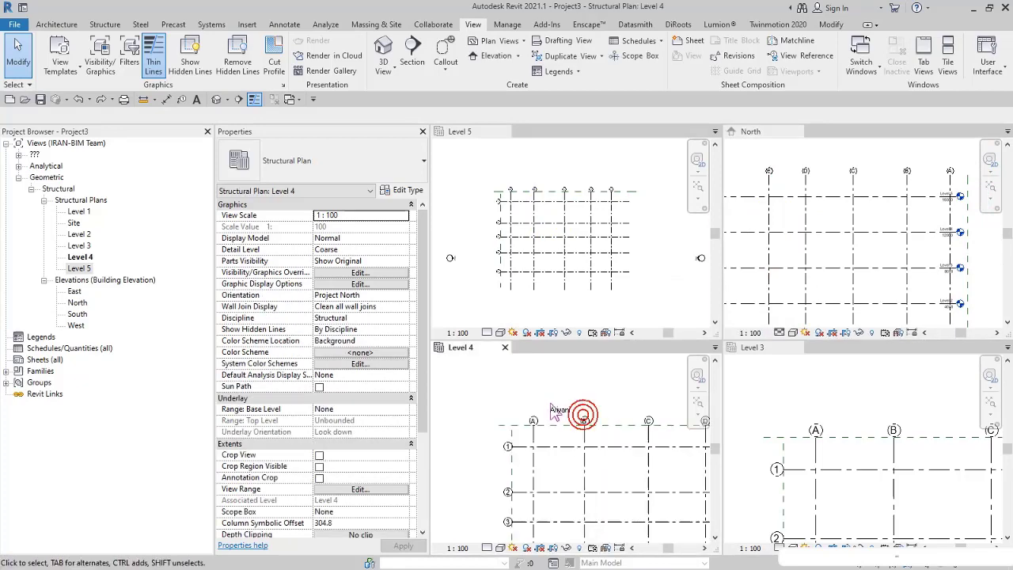
{"action": "middle_click_drag", "start_coordinate": [558, 411], "coordinate": [507, 389]}
{"action": "scroll", "coordinate": [514, 399], "scroll_direction": "down", "scroll_amount": 2}
{"action": "scroll", "coordinate": [792, 419], "scroll_direction": "down", "scroll_amount": 3}
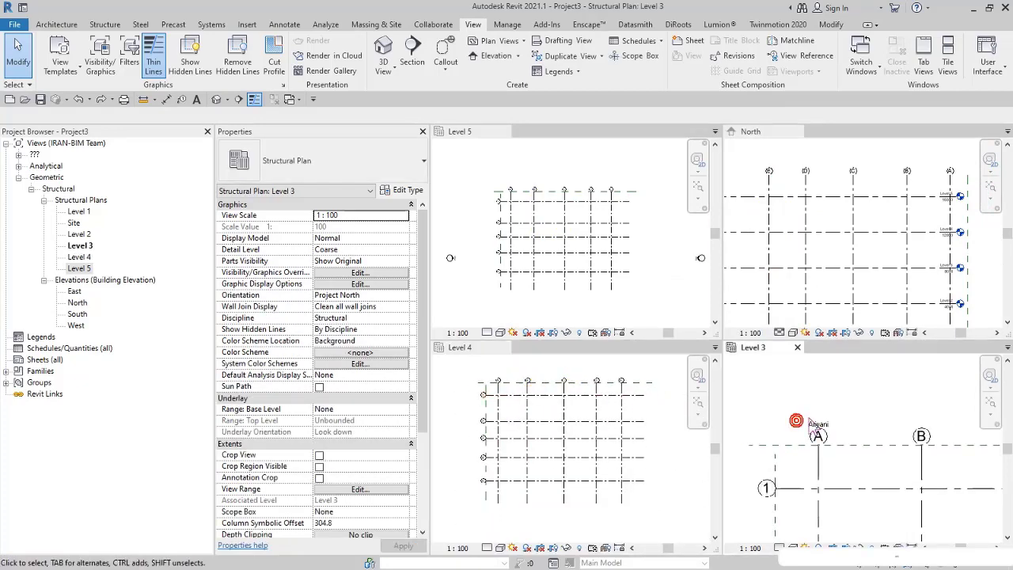
{"action": "scroll", "coordinate": [827, 418], "scroll_direction": "down", "scroll_amount": 3}
{"action": "middle_click_drag", "start_coordinate": [834, 421], "coordinate": [835, 387]}
{"action": "scroll", "coordinate": [805, 410], "scroll_direction": "down", "scroll_amount": 1}
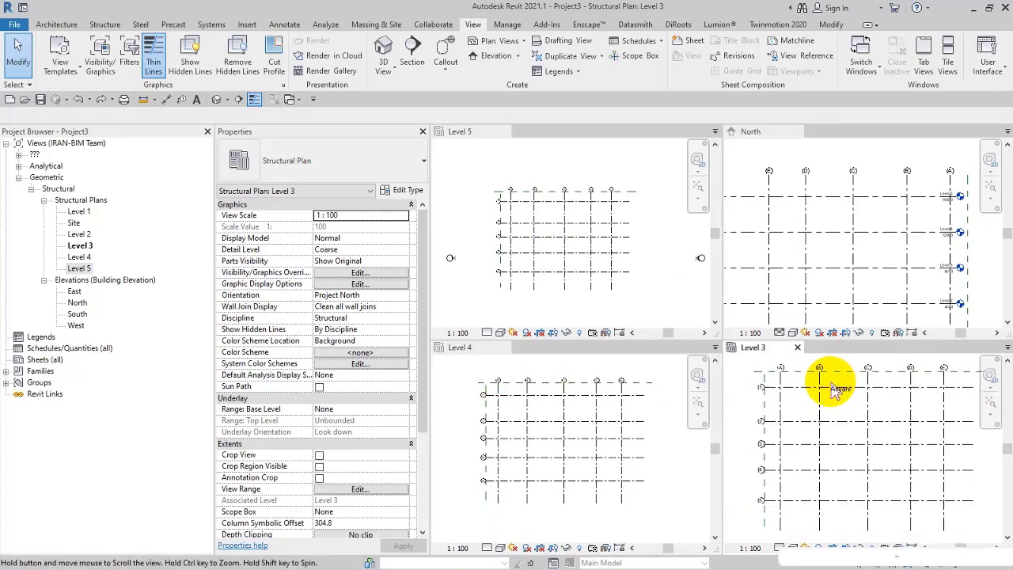
{"action": "left_click", "coordinate": [826, 253]}
{"action": "scroll", "coordinate": [855, 226], "scroll_direction": "down", "scroll_amount": 3}
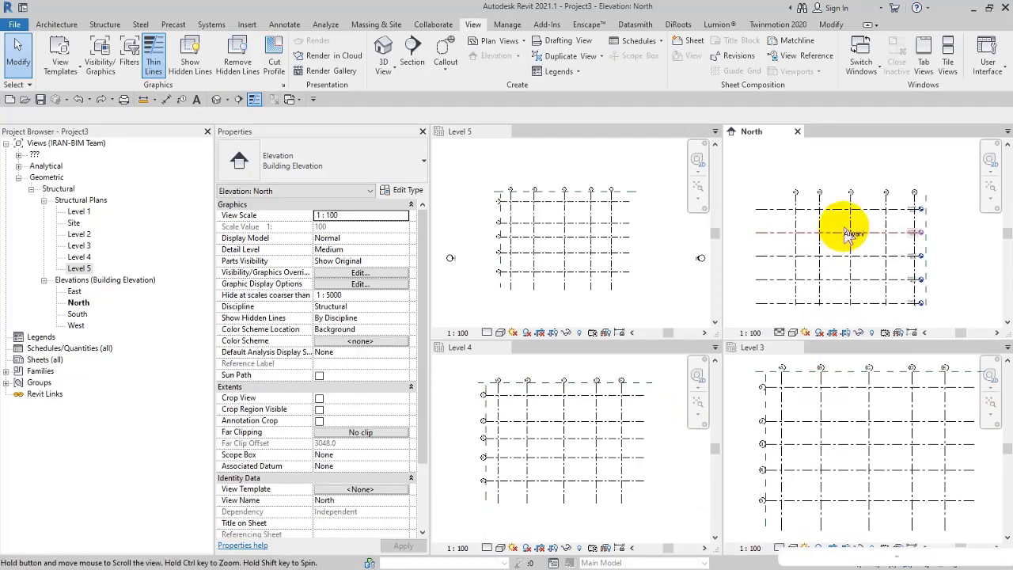
Step: In the North elevation, lower the top ends of the aligned lettered grids to between Level 5 and Level 4 using grid E
{"action": "left_click", "coordinate": [458, 158]}
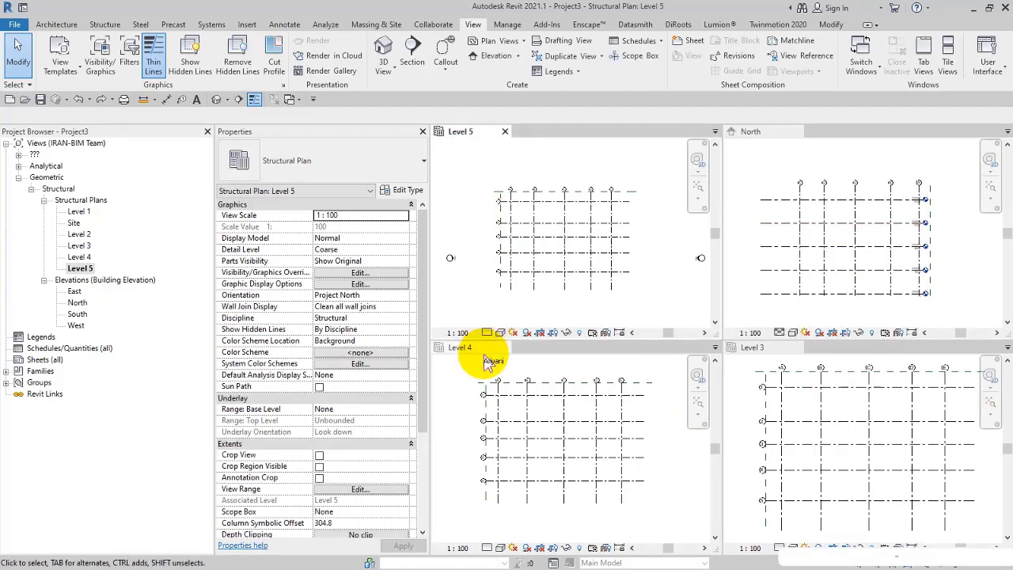
{"action": "left_click", "coordinate": [464, 377]}
{"action": "left_click", "coordinate": [740, 271]}
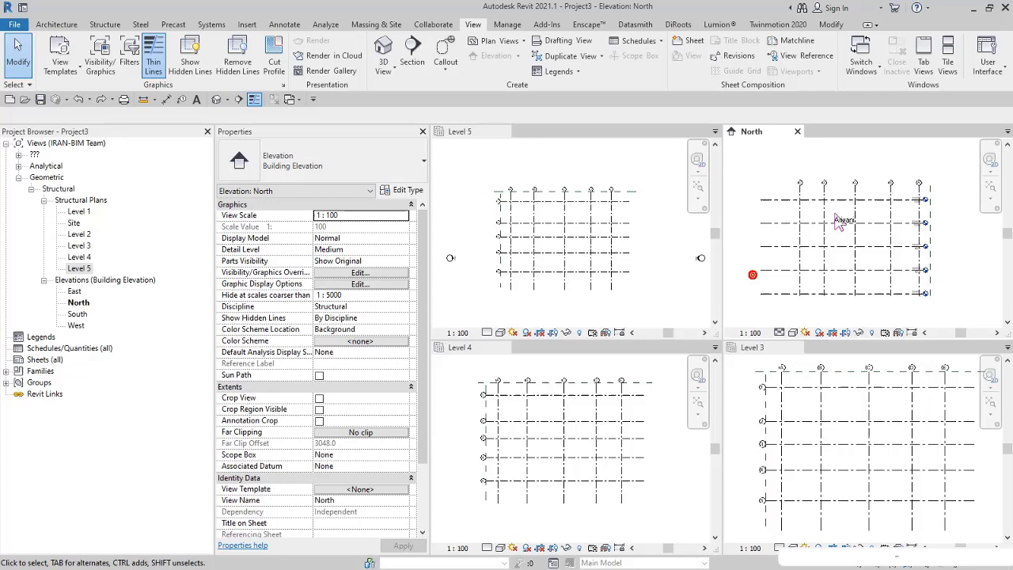
{"action": "left_click", "coordinate": [802, 190]}
{"action": "scroll", "coordinate": [850, 186], "scroll_direction": "up", "scroll_amount": 3}
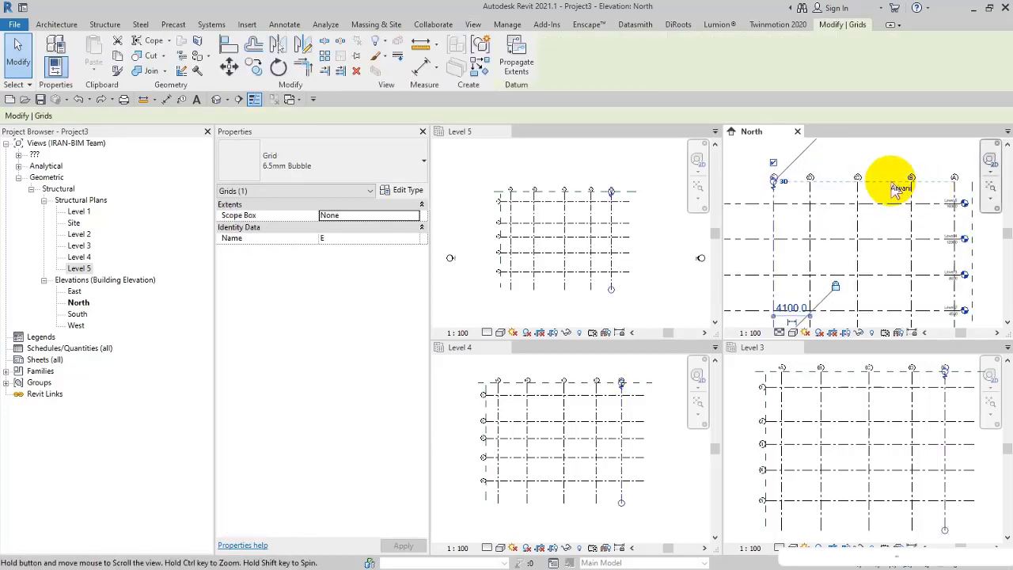
{"action": "scroll", "coordinate": [771, 173], "scroll_direction": "up", "scroll_amount": 2}
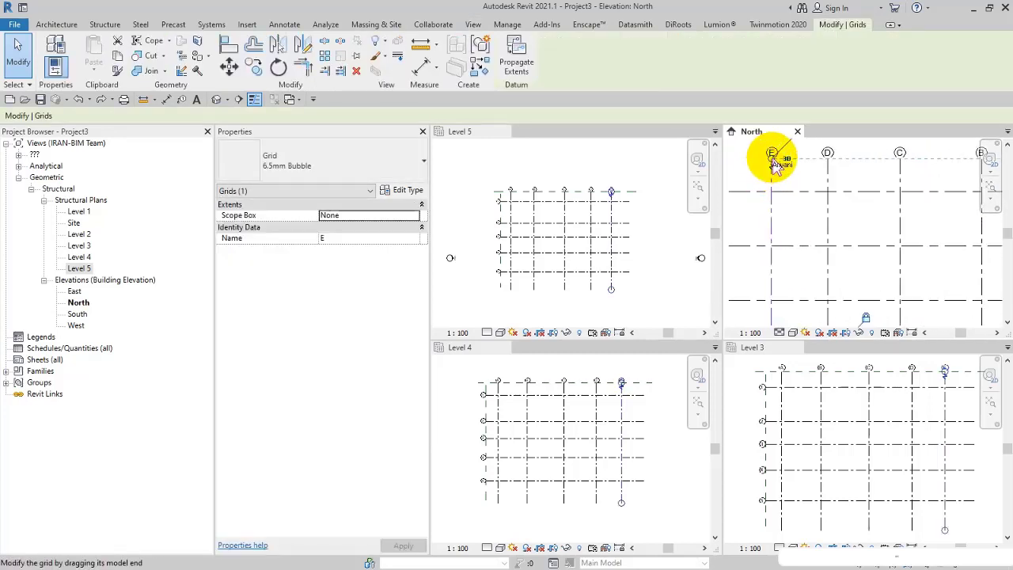
{"action": "left_click_drag", "start_coordinate": [773, 162], "coordinate": [777, 221]}
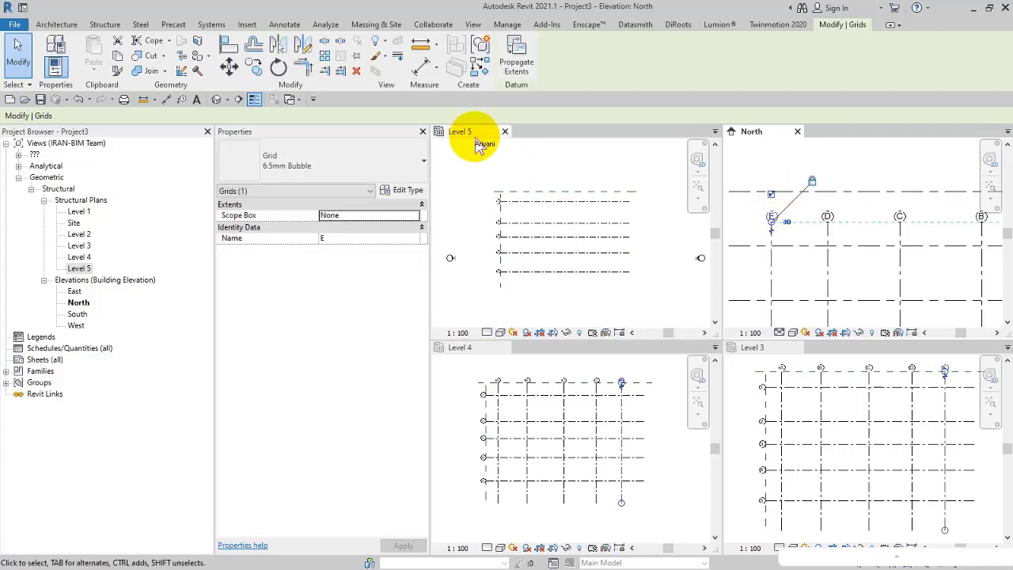
Step: Lower the top ends of the lettered grids further in the North elevation, to between Level 3 and Level 2
{"action": "scroll", "coordinate": [761, 227], "scroll_direction": "up", "scroll_amount": 2}
{"action": "scroll", "coordinate": [845, 227], "scroll_direction": "down", "scroll_amount": 3}
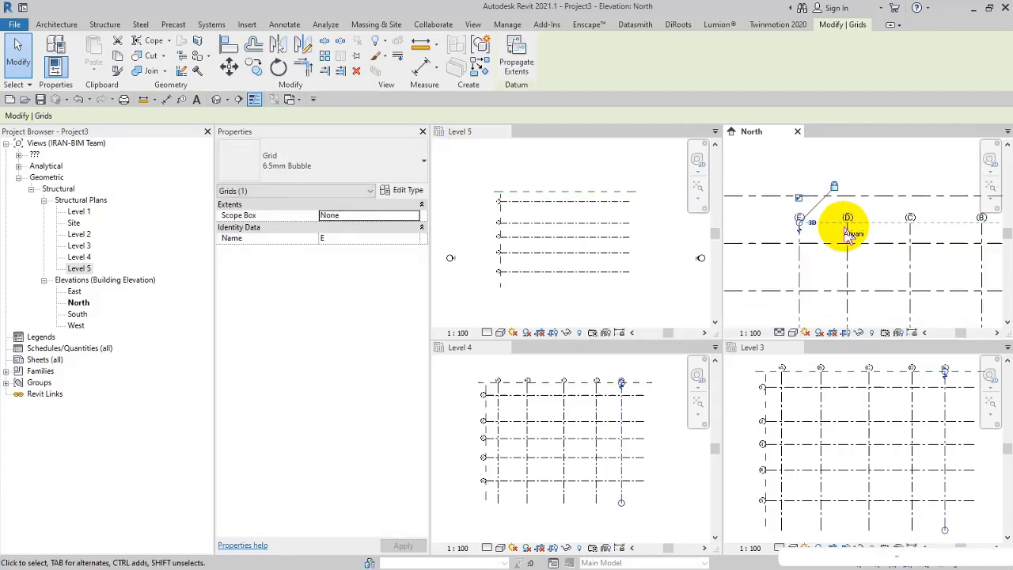
{"action": "scroll", "coordinate": [847, 229], "scroll_direction": "down", "scroll_amount": 2}
{"action": "middle_click_drag", "start_coordinate": [846, 269], "coordinate": [826, 219]}
{"action": "scroll", "coordinate": [795, 185], "scroll_direction": "up", "scroll_amount": 2}
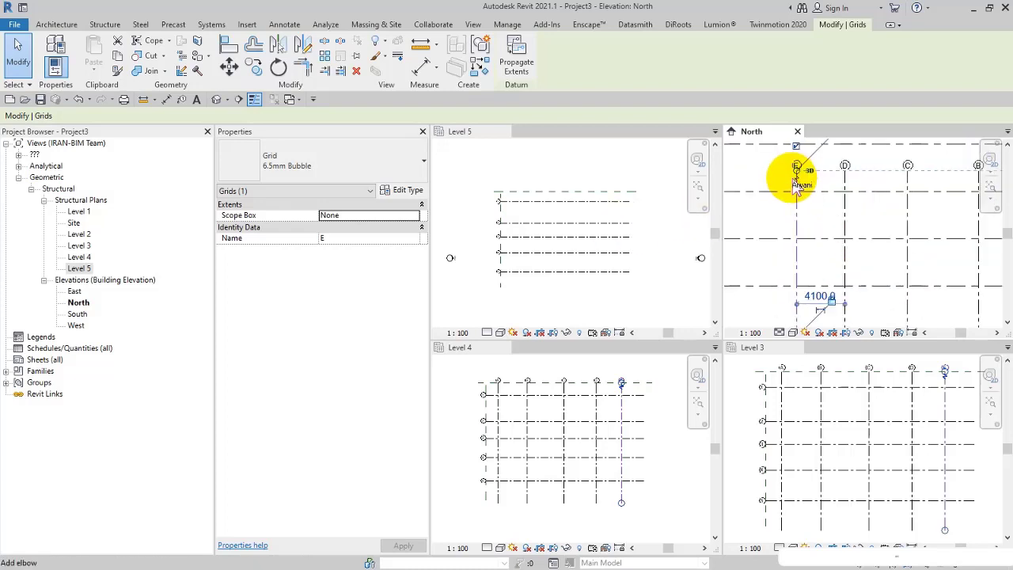
{"action": "left_click_drag", "start_coordinate": [799, 178], "coordinate": [791, 267]}
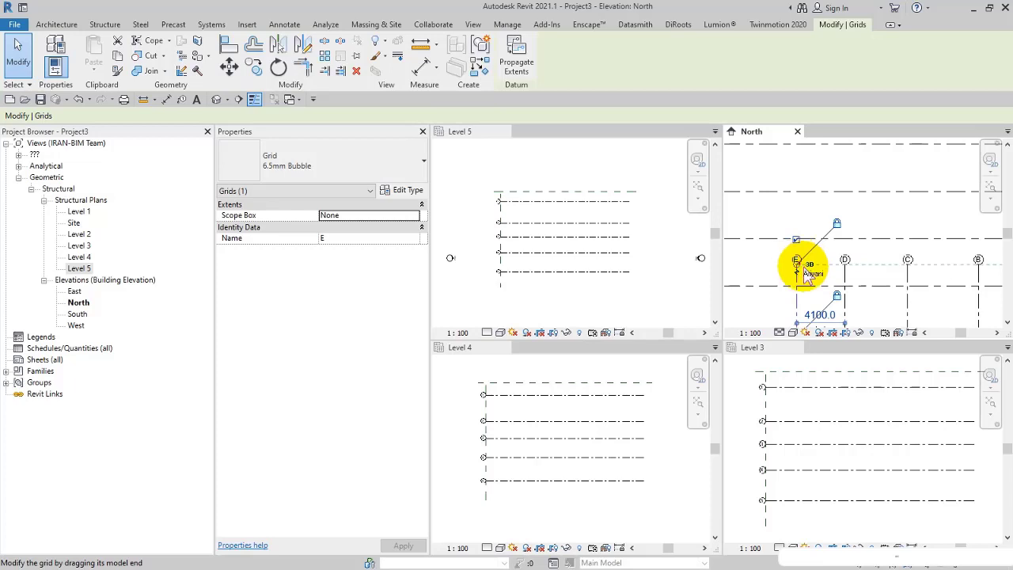
Step: In the North elevation, raise the top ends of the aligned lettered grids back to just above Level 5 using grid E
{"action": "middle_click_drag", "start_coordinate": [804, 267], "coordinate": [804, 311]}
{"action": "scroll", "coordinate": [805, 312], "scroll_direction": "down", "scroll_amount": 1}
{"action": "left_click_drag", "start_coordinate": [798, 309], "coordinate": [801, 194]}
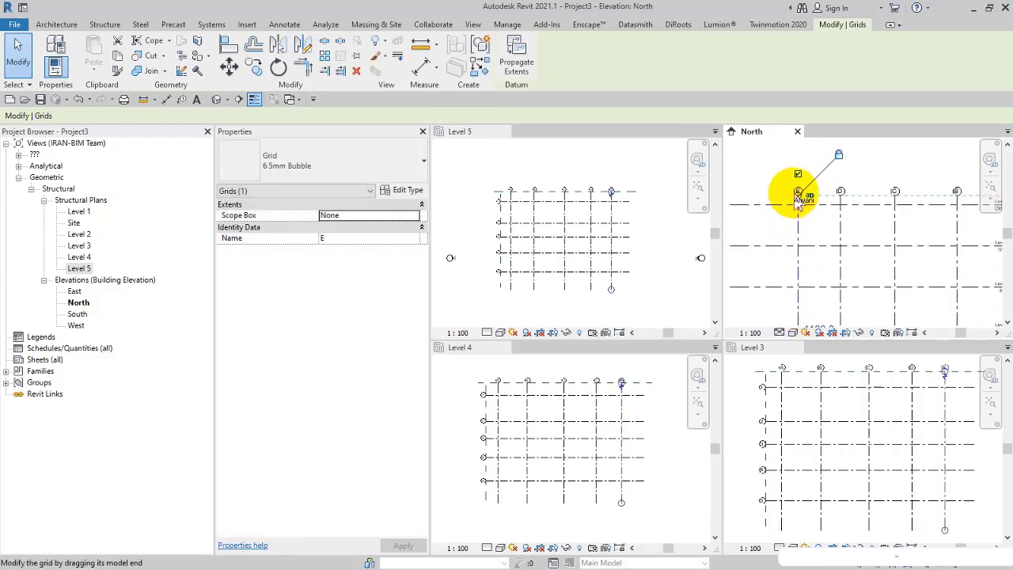
{"action": "key", "text": "Escape"}
{"action": "scroll", "coordinate": [772, 224], "scroll_direction": "down", "scroll_amount": 1}
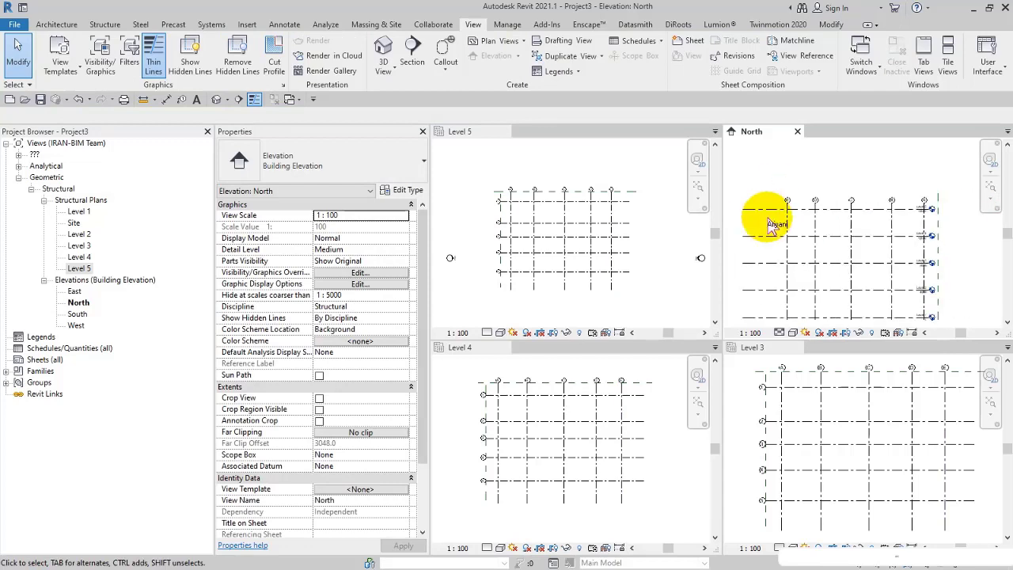
{"action": "left_click", "coordinate": [609, 234]}
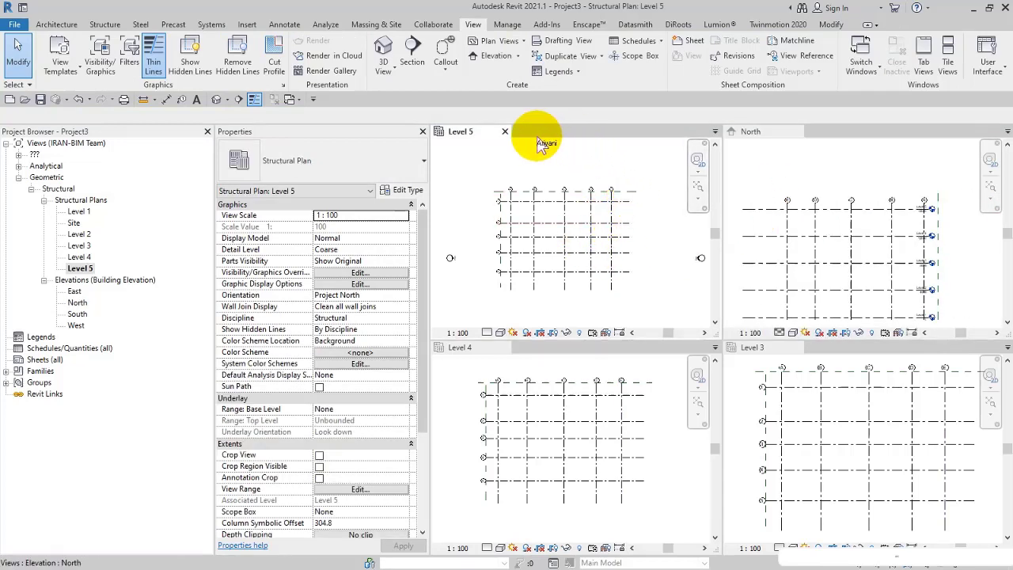
{"action": "left_click", "coordinate": [790, 177]}
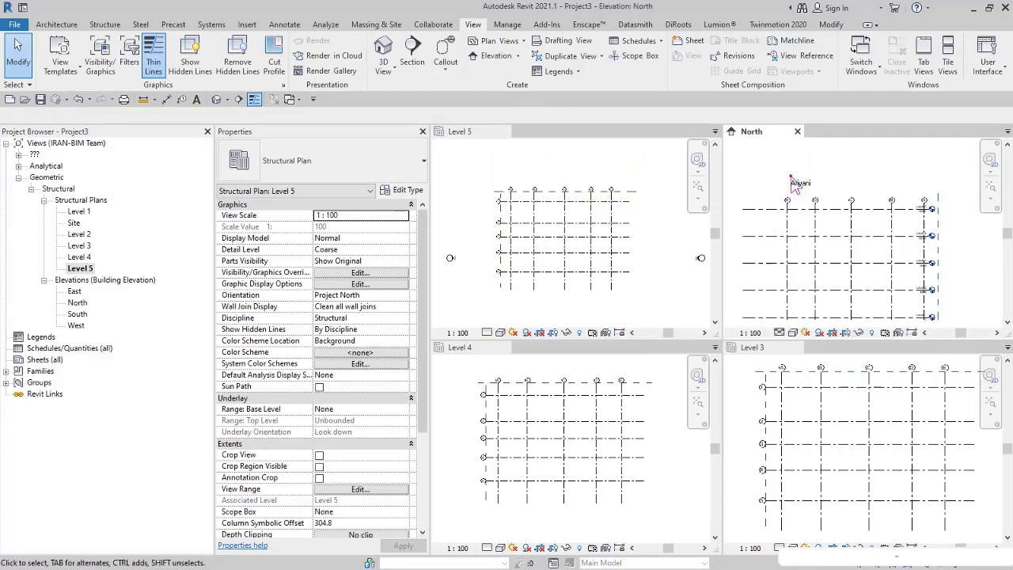
Step: Place a level across the grids in the North elevation, 4000 mm above Level 5
{"action": "left_click", "coordinate": [55, 25]}
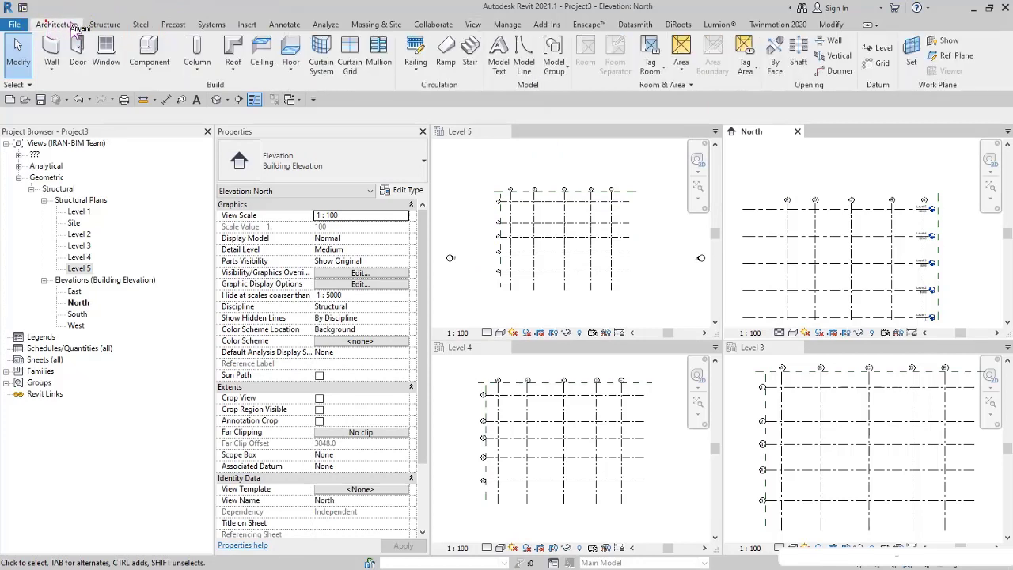
{"action": "left_click", "coordinate": [867, 48]}
{"action": "left_click", "coordinate": [742, 168]}
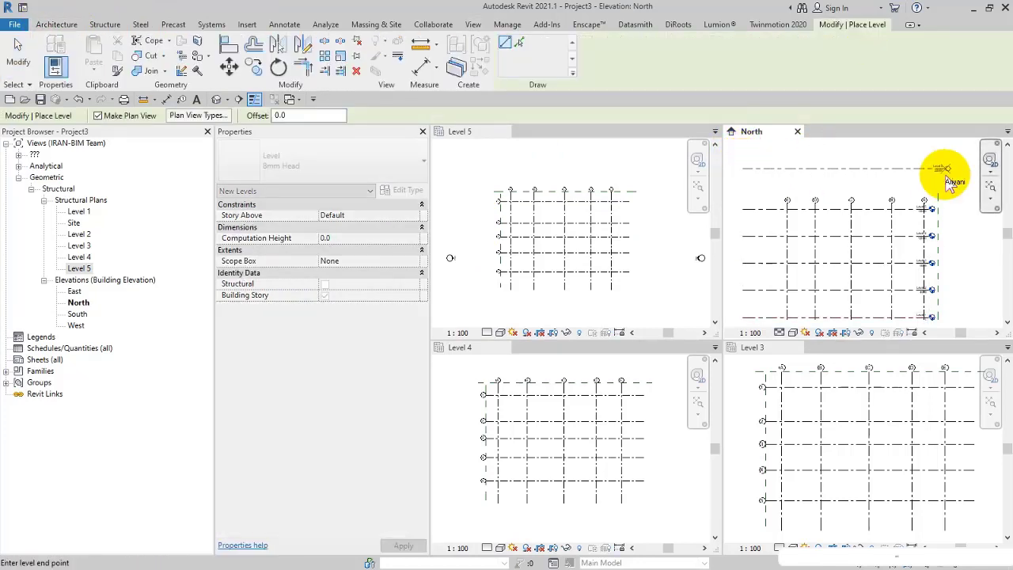
{"action": "left_click", "coordinate": [929, 177]}
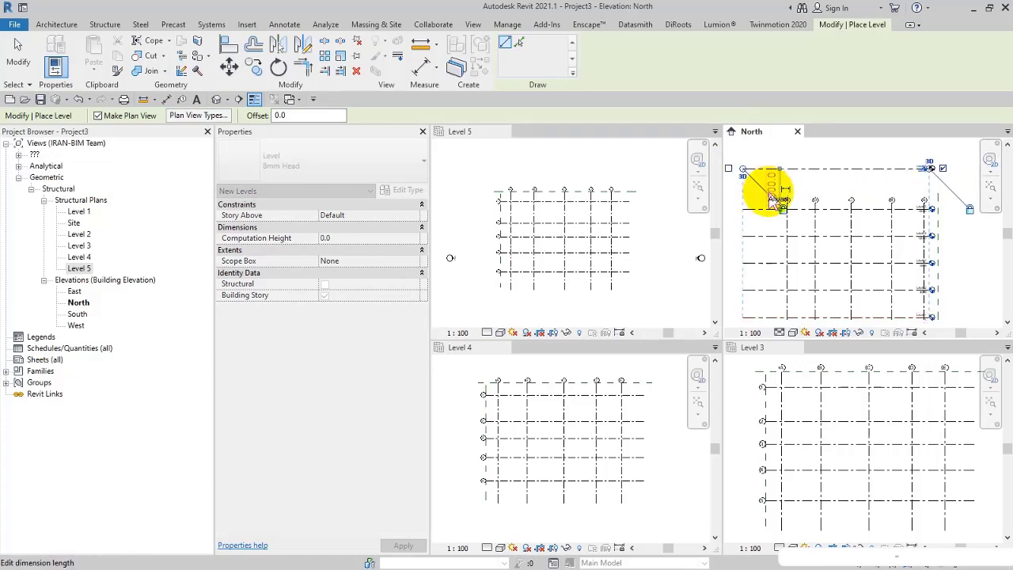
{"action": "left_click", "coordinate": [768, 185]}
{"action": "type", "text": "400"}
{"action": "key", "text": "Return"}
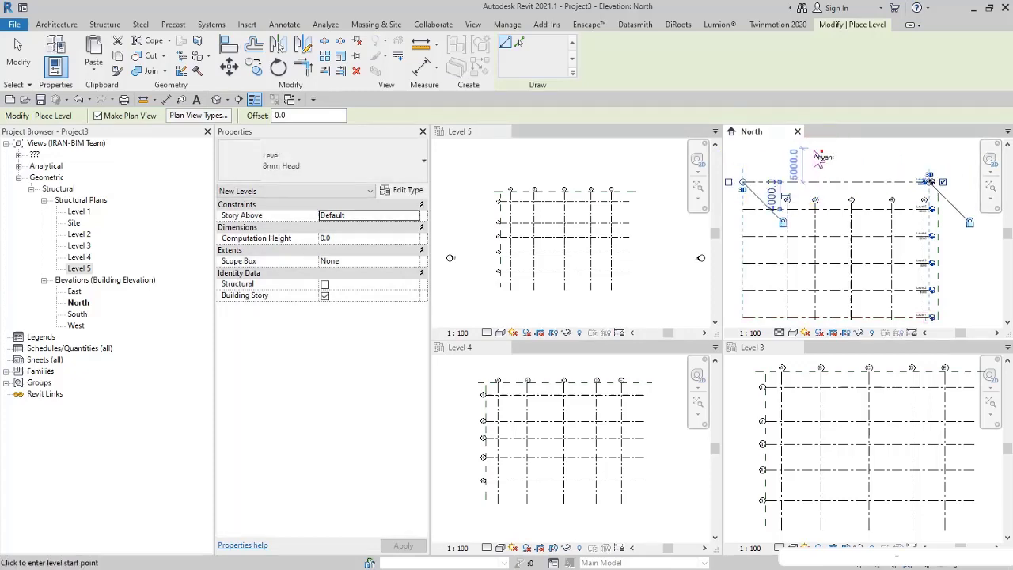
Step: Place a second level 4000 mm above the one just added and finish the Level command
{"action": "middle_click_drag", "start_coordinate": [818, 155], "coordinate": [825, 218]}
{"action": "left_click", "coordinate": [746, 204]}
{"action": "left_click", "coordinate": [927, 216]}
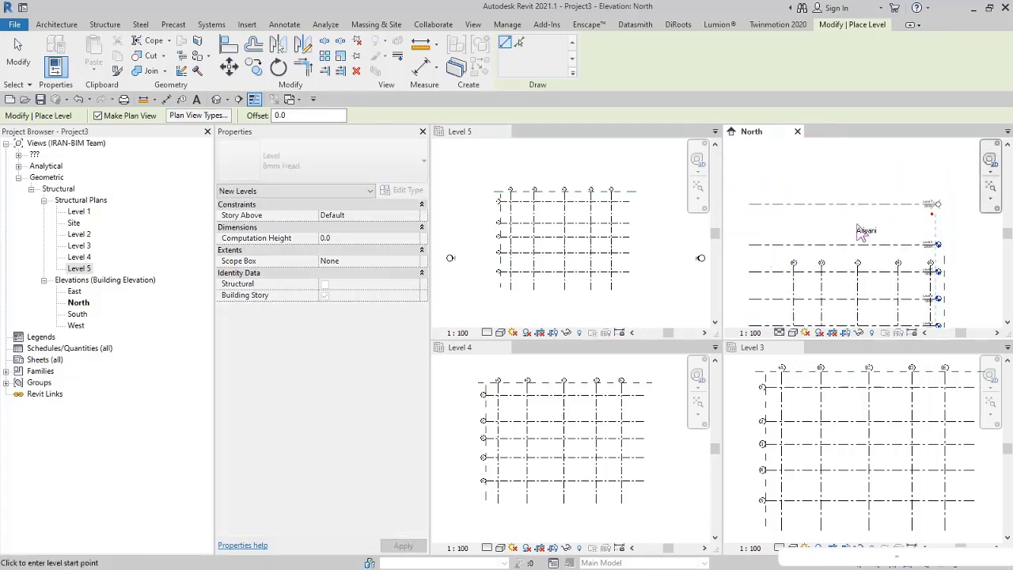
{"action": "left_click", "coordinate": [783, 226]}
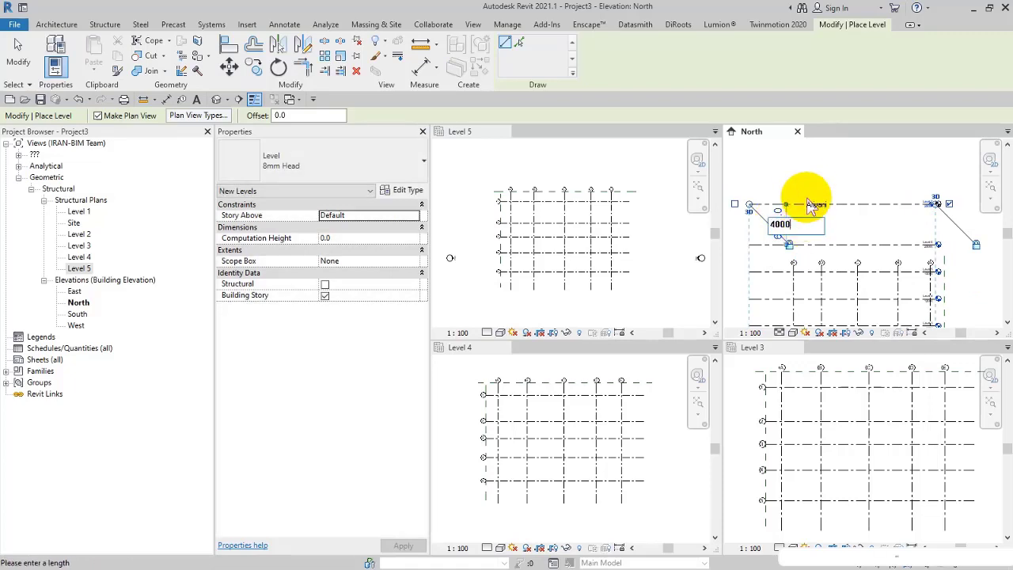
{"action": "key", "text": "Return"}
{"action": "key", "text": "Escape"}
{"action": "key", "text": "Escape"}
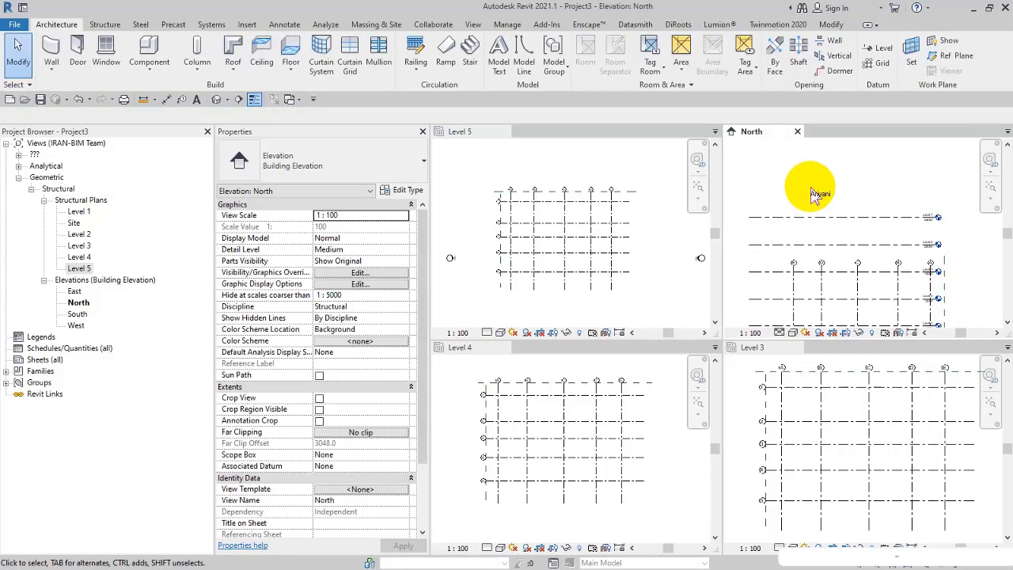
Step: Expand the ??? structural view group and undo both newly placed levels
{"action": "left_click", "coordinate": [18, 154]}
{"action": "left_click", "coordinate": [31, 165]}
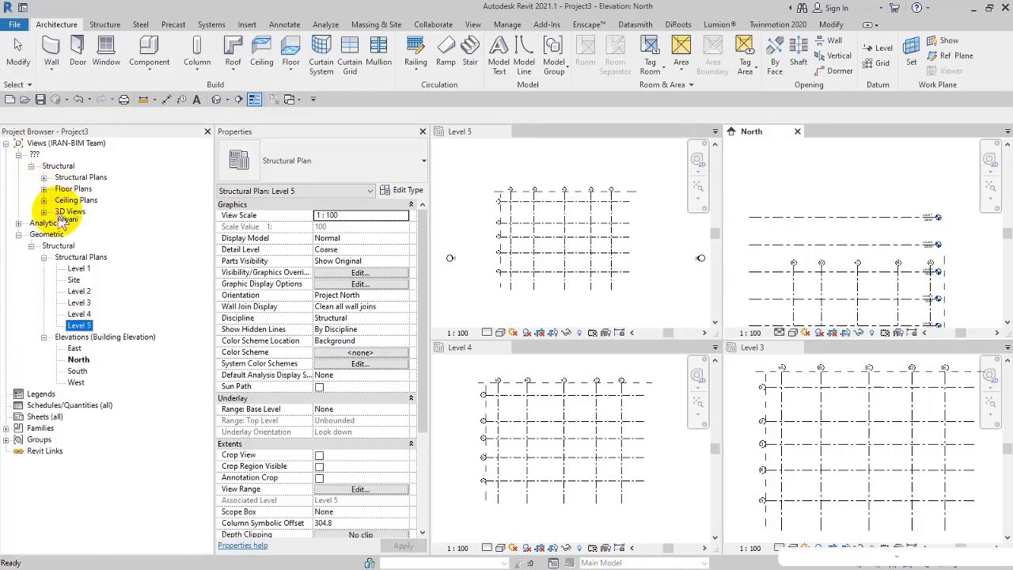
{"action": "left_click", "coordinate": [79, 101]}
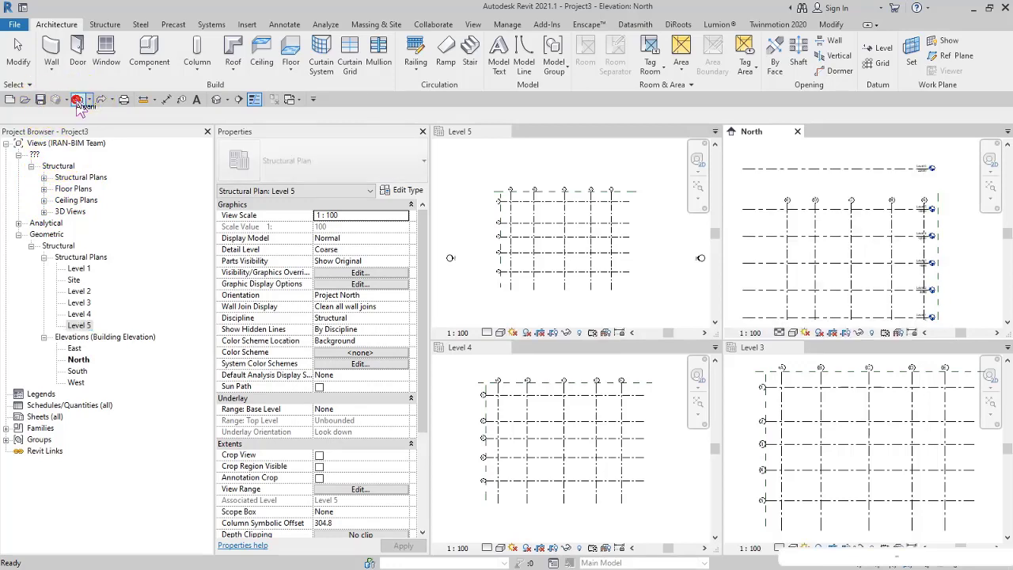
{"action": "left_click", "coordinate": [79, 101]}
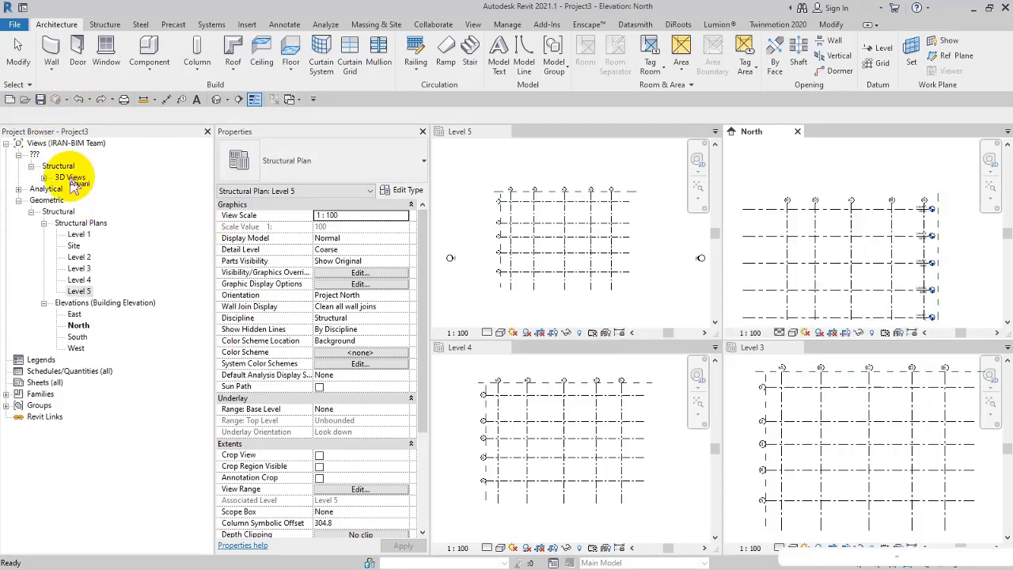
Step: Set the View Type of the {3D} view in the ??? group to Geometric
{"action": "left_click", "coordinate": [43, 177]}
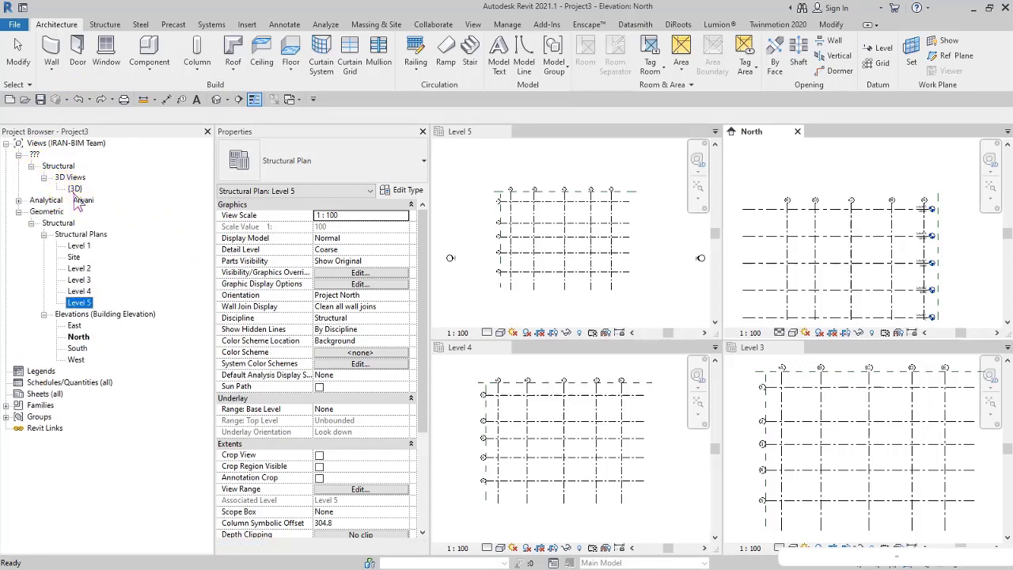
{"action": "left_click", "coordinate": [74, 188]}
{"action": "scroll", "coordinate": [392, 484], "scroll_direction": "down", "scroll_amount": 2}
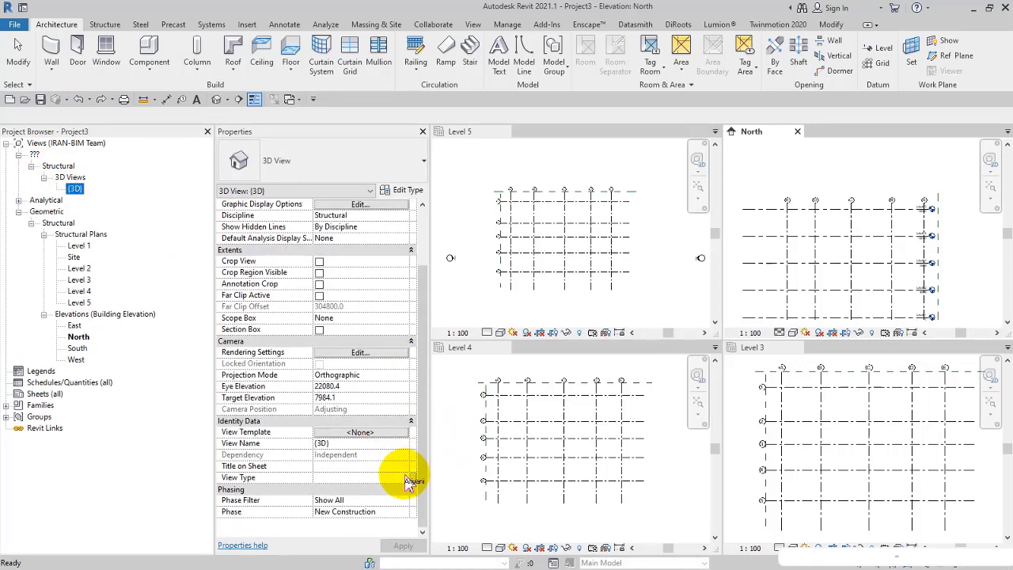
{"action": "left_click", "coordinate": [405, 479]}
{"action": "left_click", "coordinate": [332, 498]}
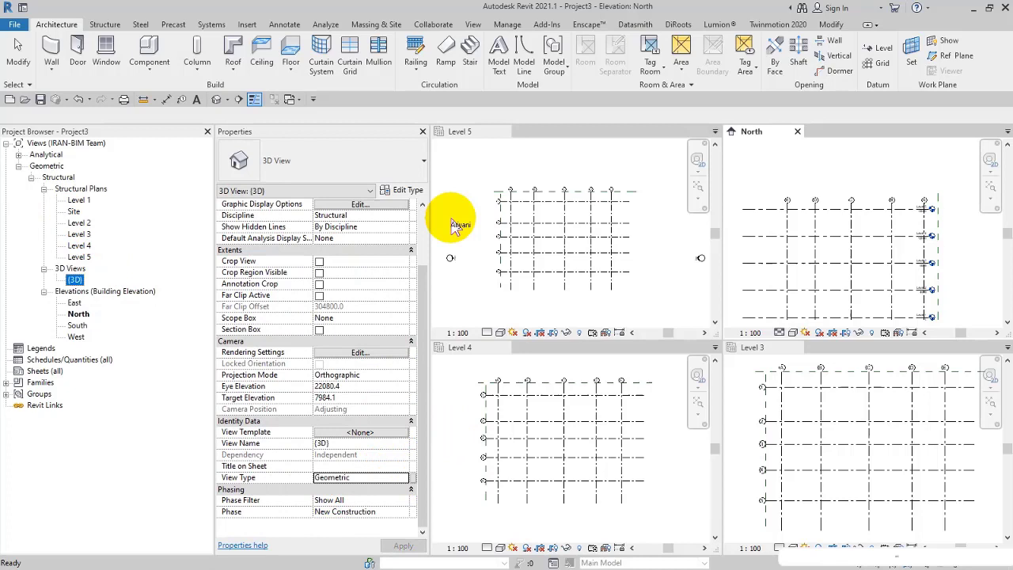
Step: Start the Level command in the North elevation with Structural Plan as the only plan view type to create
{"action": "left_click", "coordinate": [800, 172]}
{"action": "left_click", "coordinate": [880, 49]}
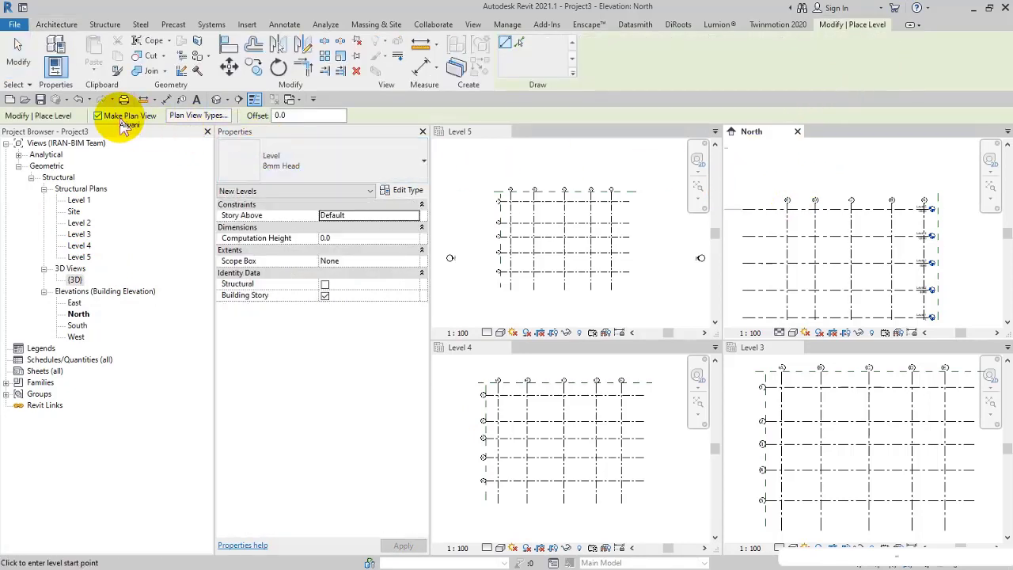
{"action": "left_click", "coordinate": [192, 119]}
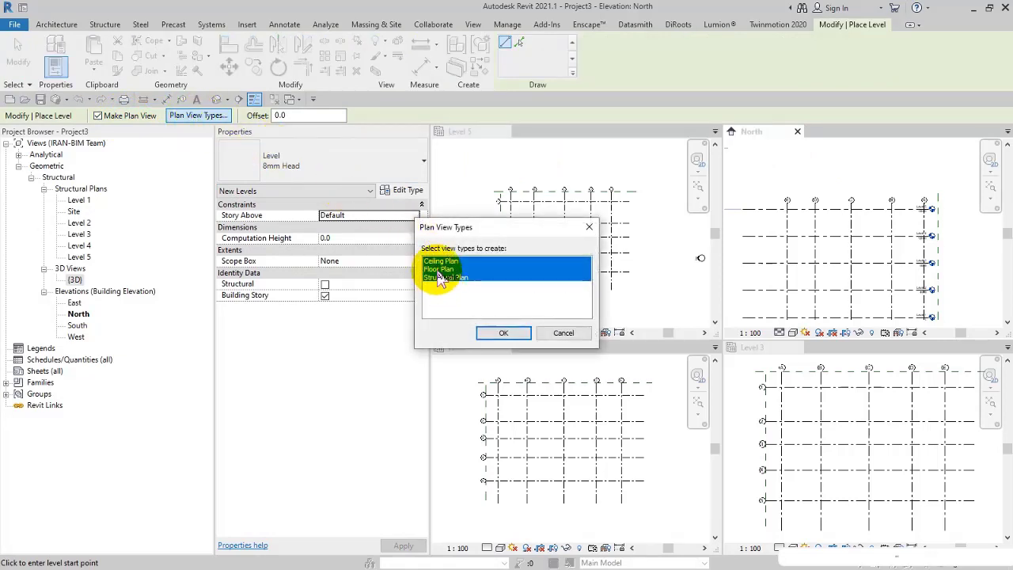
{"action": "left_click", "coordinate": [441, 277]}
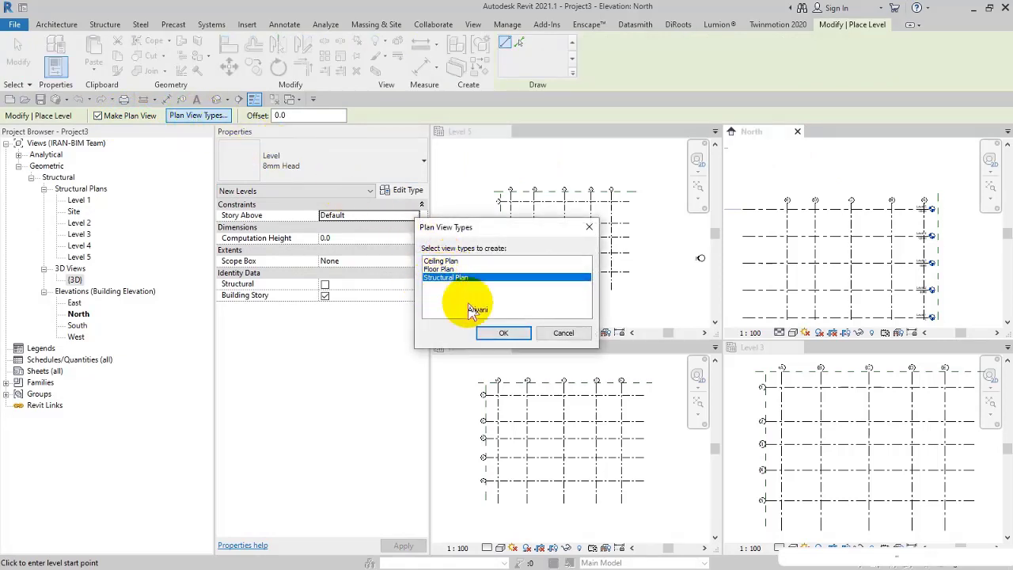
{"action": "left_click", "coordinate": [503, 332]}
{"action": "left_click", "coordinate": [328, 168]}
{"action": "left_click", "coordinate": [325, 162]}
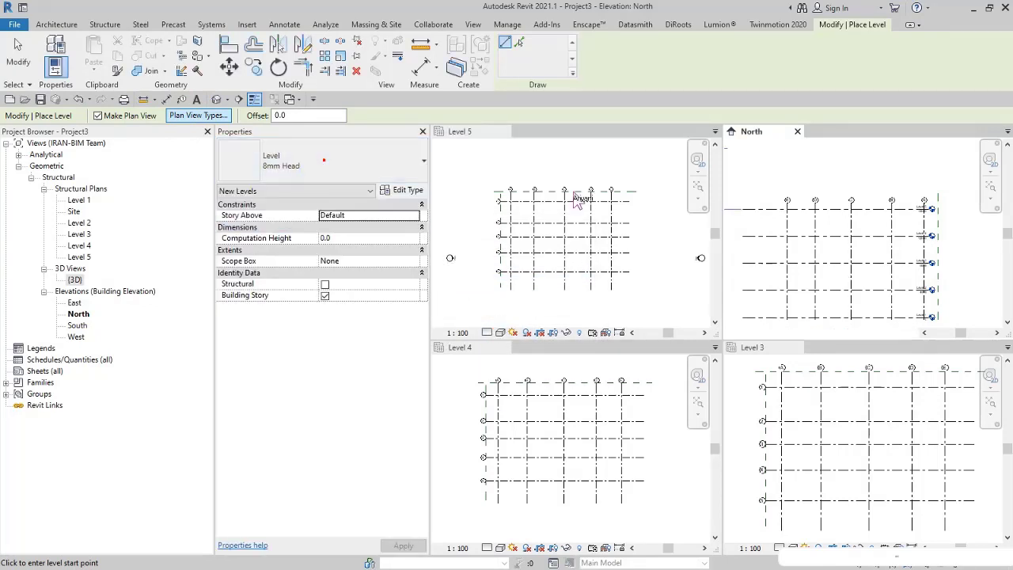
Step: Place a new level across the North elevation, 4000 mm above Level 5
{"action": "middle_click_drag", "start_coordinate": [805, 201], "coordinate": [845, 220]}
{"action": "left_click", "coordinate": [788, 204]}
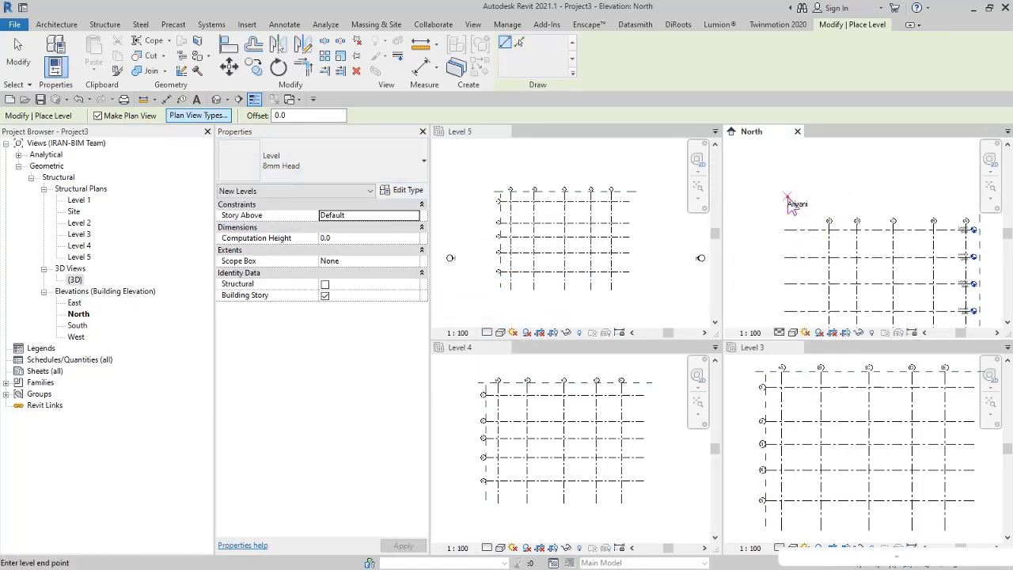
{"action": "left_click", "coordinate": [916, 191]}
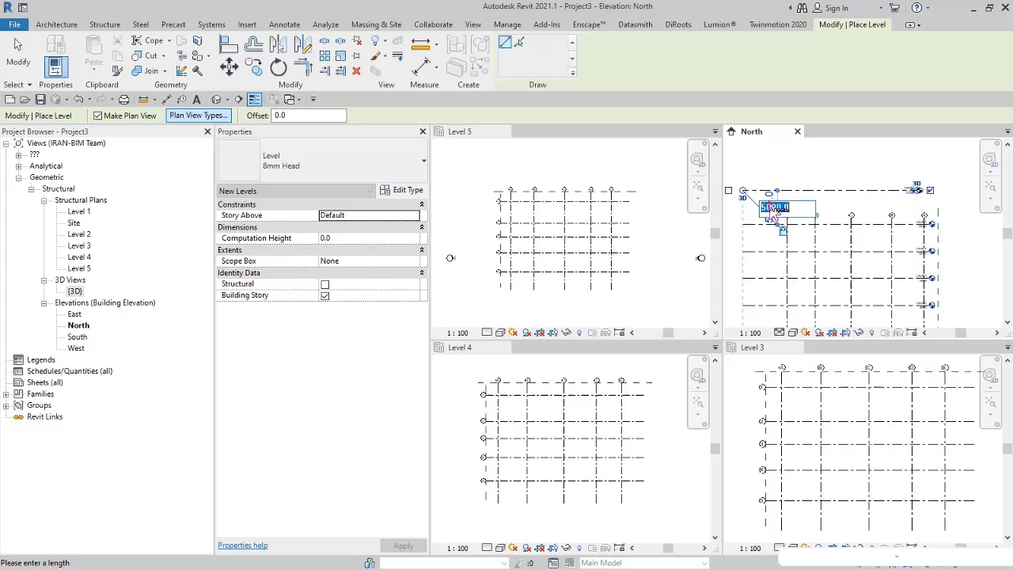
{"action": "type", "text": "4"}
{"action": "left_click", "coordinate": [783, 179]}
Step: Place another level 4000 mm above the first new level and end the Level command
{"action": "left_click", "coordinate": [742, 163]}
{"action": "left_click", "coordinate": [850, 164]}
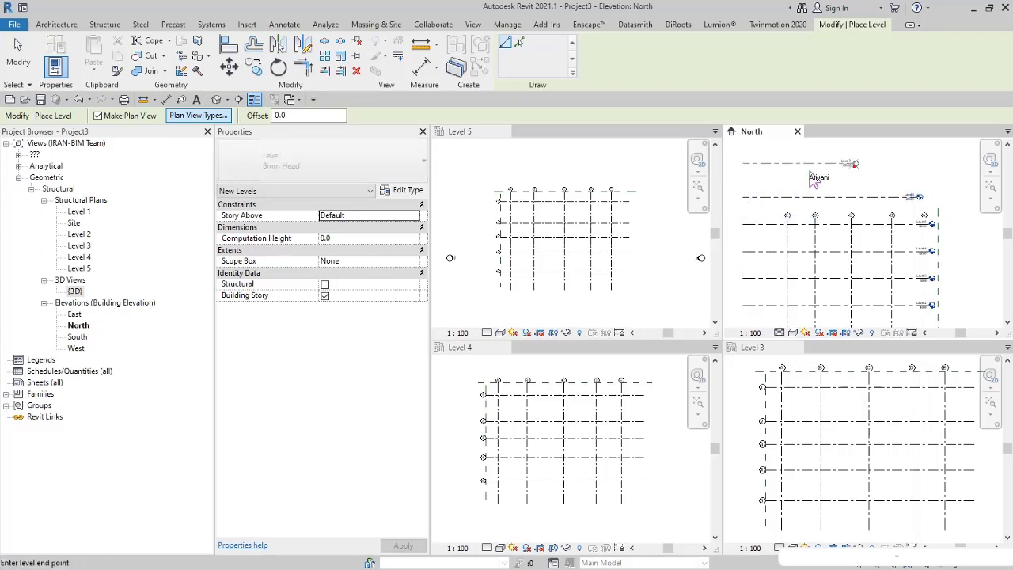
{"action": "left_click", "coordinate": [759, 178]}
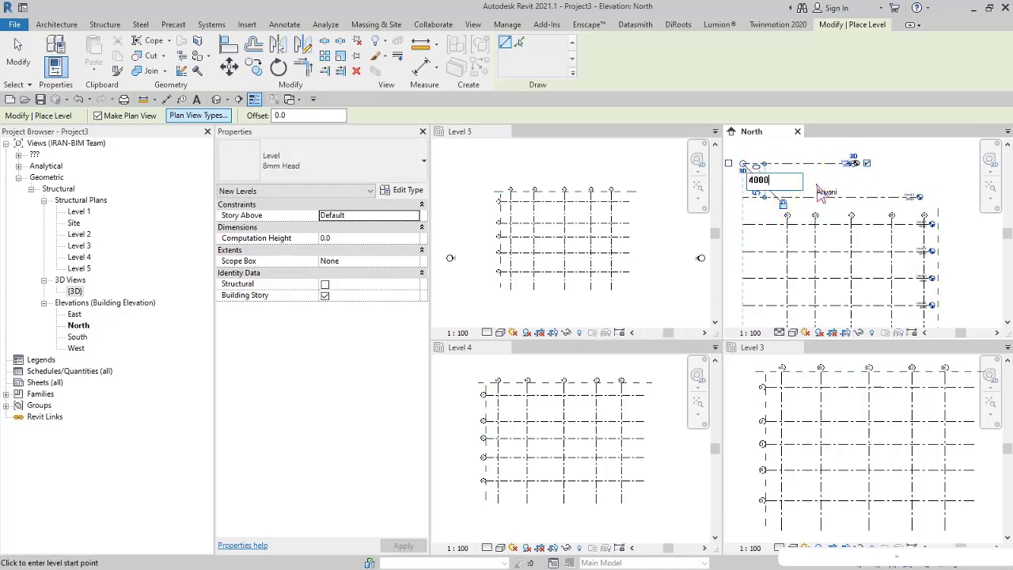
{"action": "key", "text": "Escape"}
{"action": "key", "text": "Escape"}
Step: Select the top four levels in the North elevation and maximize their 3D extents
{"action": "left_click_drag", "start_coordinate": [764, 159], "coordinate": [752, 259]}
{"action": "right_click", "coordinate": [762, 216]}
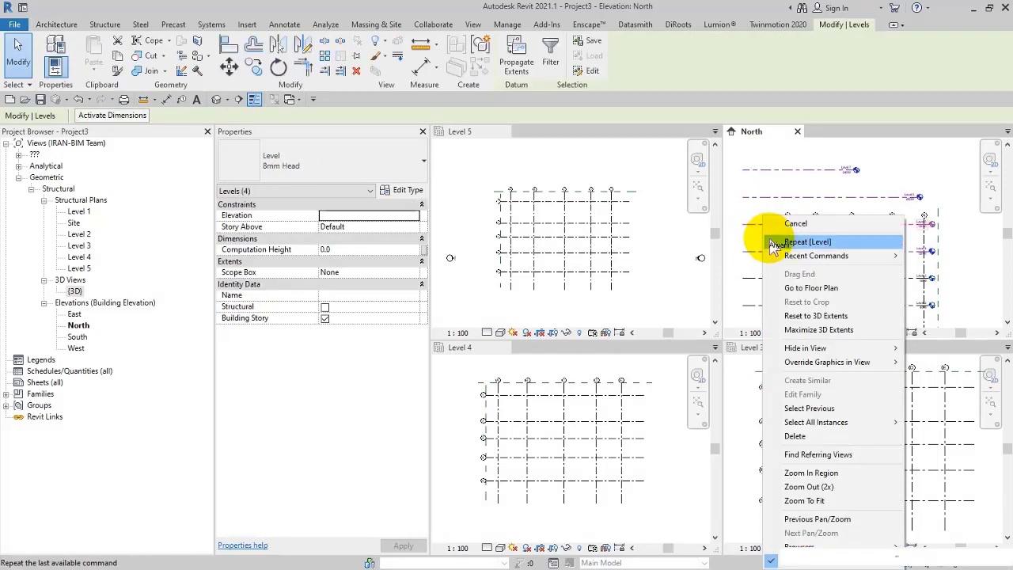
{"action": "left_click", "coordinate": [814, 329]}
{"action": "left_click", "coordinate": [769, 181]}
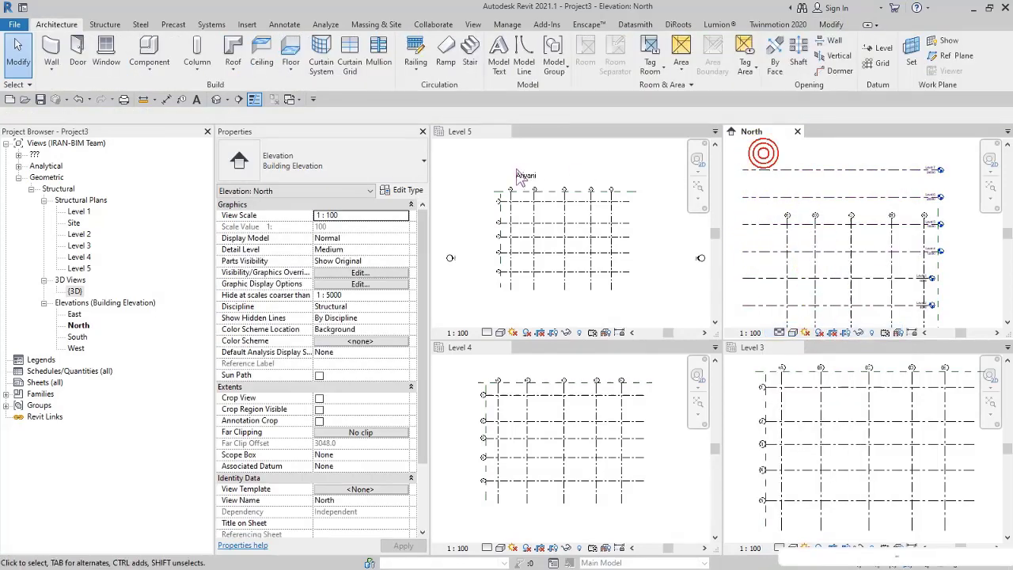
Step: Set the View Type of the Level 6 and Level 7 structural plans in the ??? group to Geometric
{"action": "left_click", "coordinate": [879, 169]}
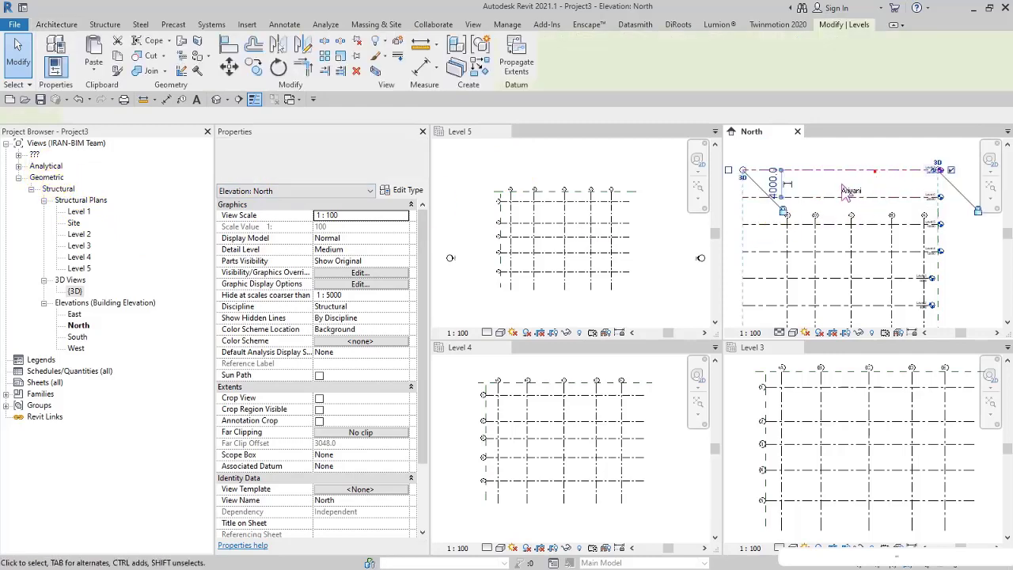
{"action": "left_click", "coordinate": [829, 199], "text": "ctrl"}
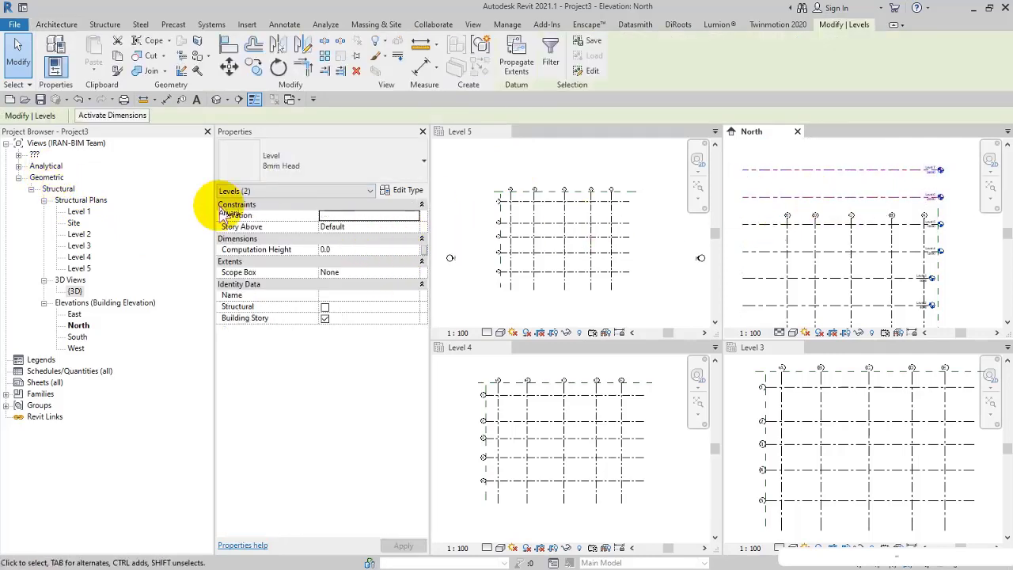
{"action": "left_click", "coordinate": [25, 165]}
{"action": "left_click", "coordinate": [19, 155]}
{"action": "left_click", "coordinate": [31, 166]}
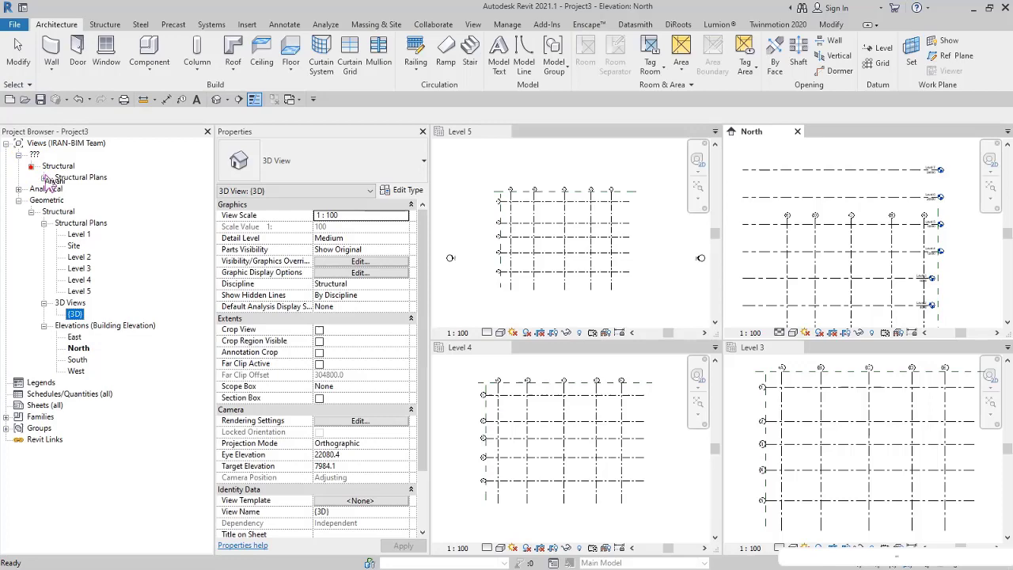
{"action": "left_click", "coordinate": [43, 177]}
{"action": "left_click", "coordinate": [79, 189]}
{"action": "left_click", "coordinate": [80, 199], "text": "shift"}
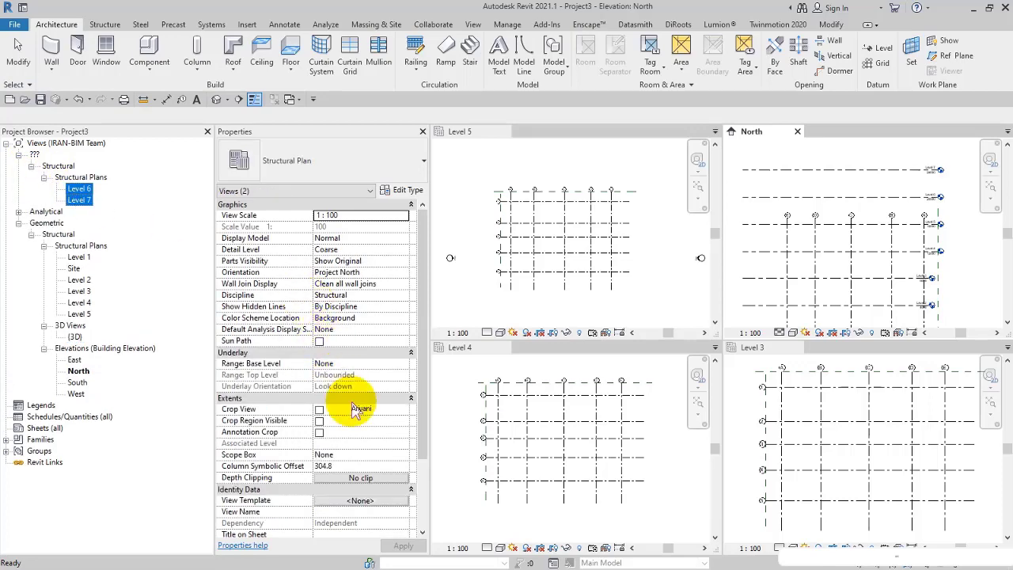
{"action": "scroll", "coordinate": [354, 409], "scroll_direction": "down", "scroll_amount": 3}
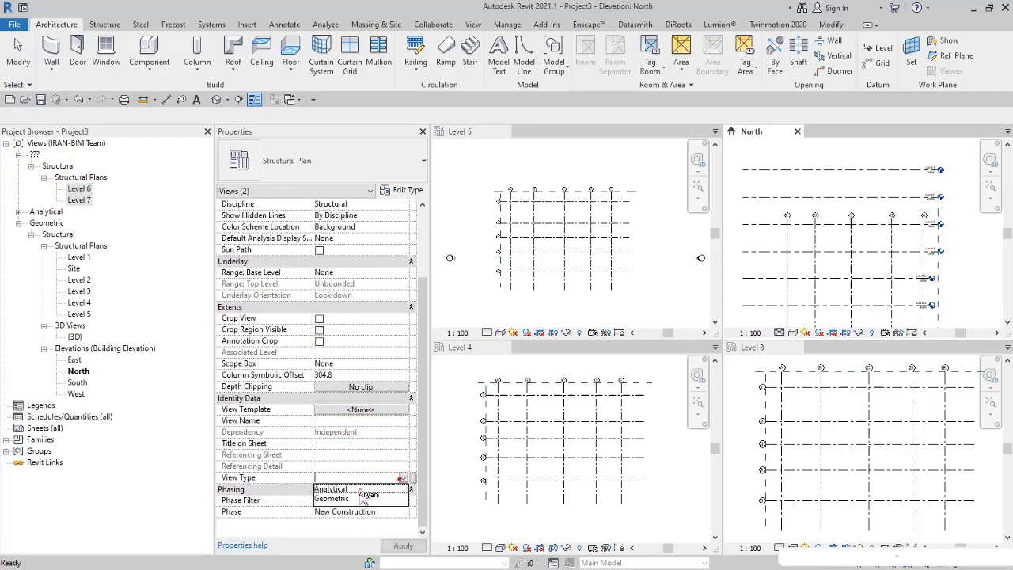
{"action": "left_click", "coordinate": [336, 499]}
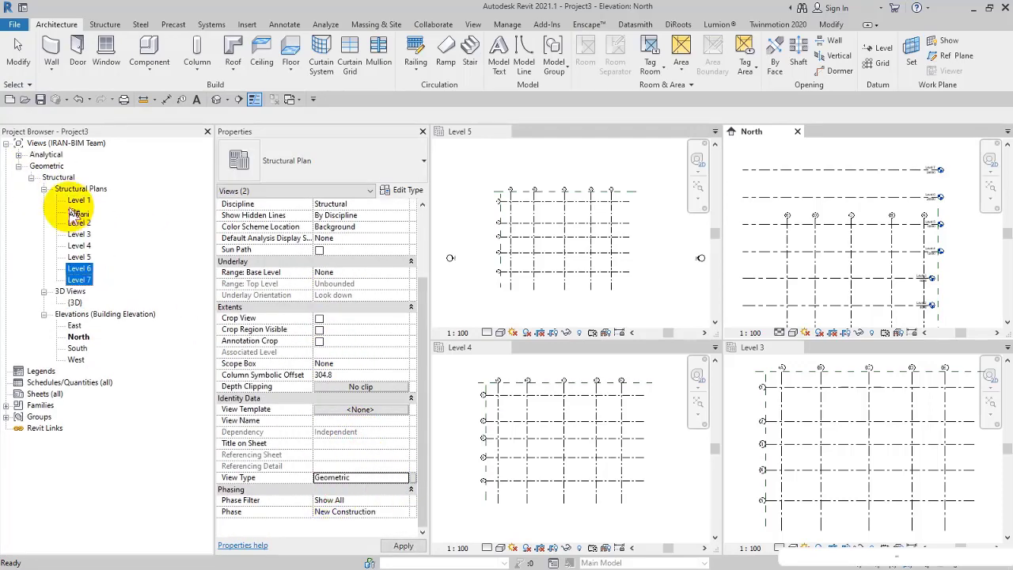
Step: Open the Level 6 and Level 7 structural plans to check their grid visibility
{"action": "left_click", "coordinate": [780, 164]}
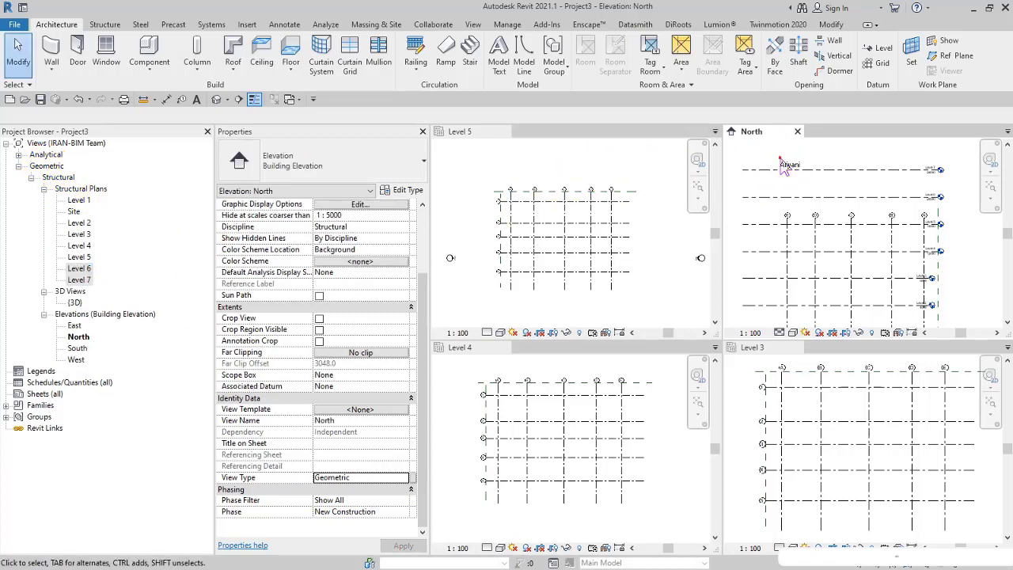
{"action": "double_click", "coordinate": [79, 268]}
{"action": "double_click", "coordinate": [80, 280]}
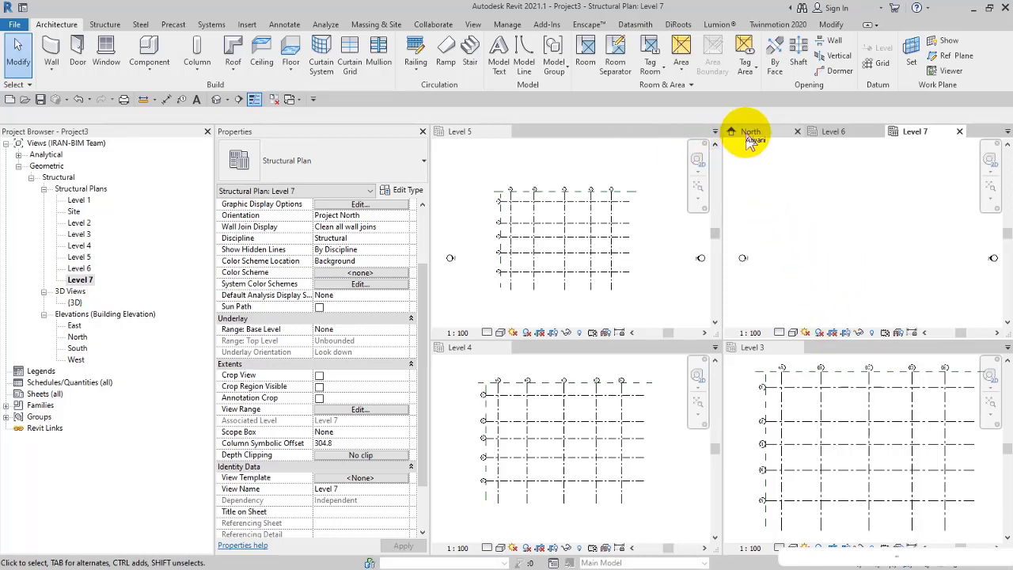
Step: Close the Level 5, Level 4 and Level 3 structural plan views
{"action": "left_click", "coordinate": [504, 131]}
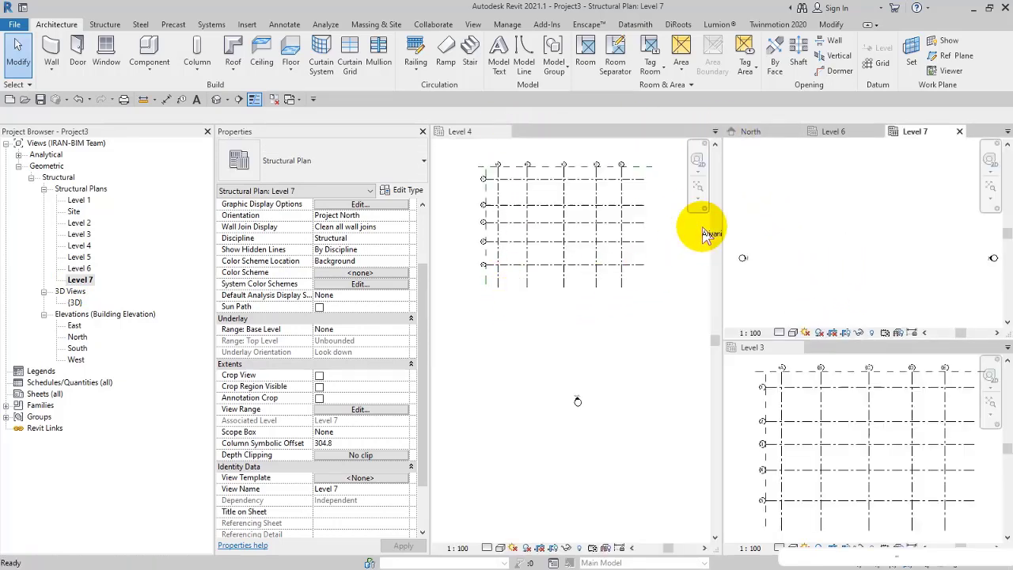
{"action": "left_click", "coordinate": [506, 132]}
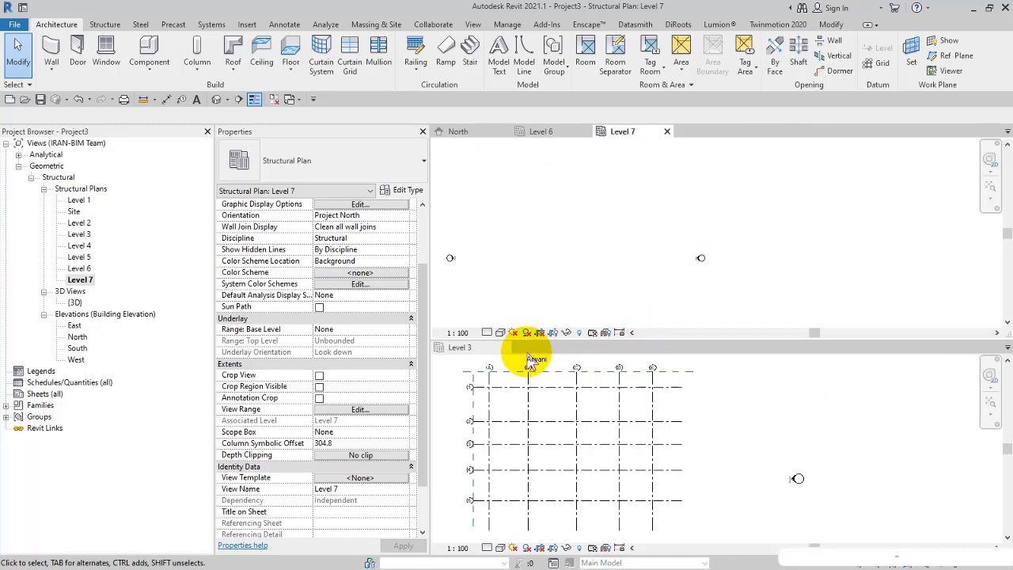
{"action": "left_click", "coordinate": [505, 347]}
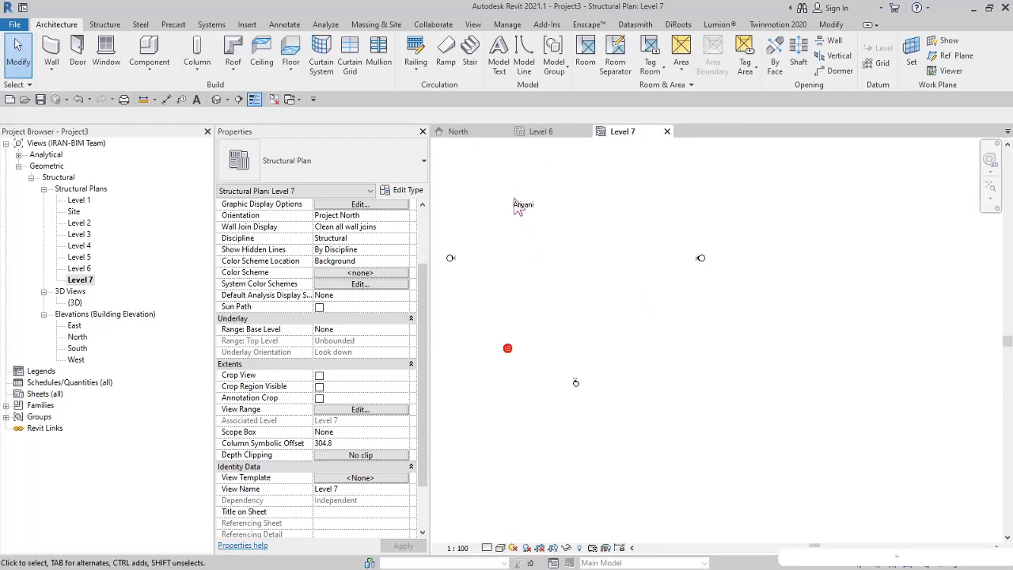
Step: Tile the North elevation with the Level 6 and Level 7 structural plans and fit both plans in their windows
{"action": "left_click", "coordinate": [469, 130]}
{"action": "key", "text": "w"}
{"action": "key", "text": "t"}
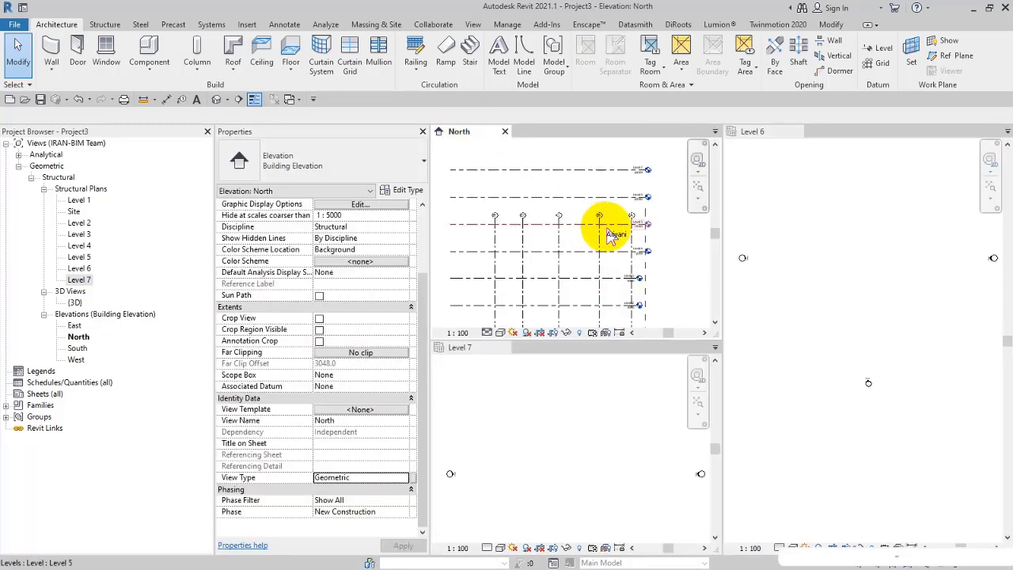
{"action": "scroll", "coordinate": [617, 237], "scroll_direction": "down", "scroll_amount": 2}
{"action": "left_click", "coordinate": [698, 403]}
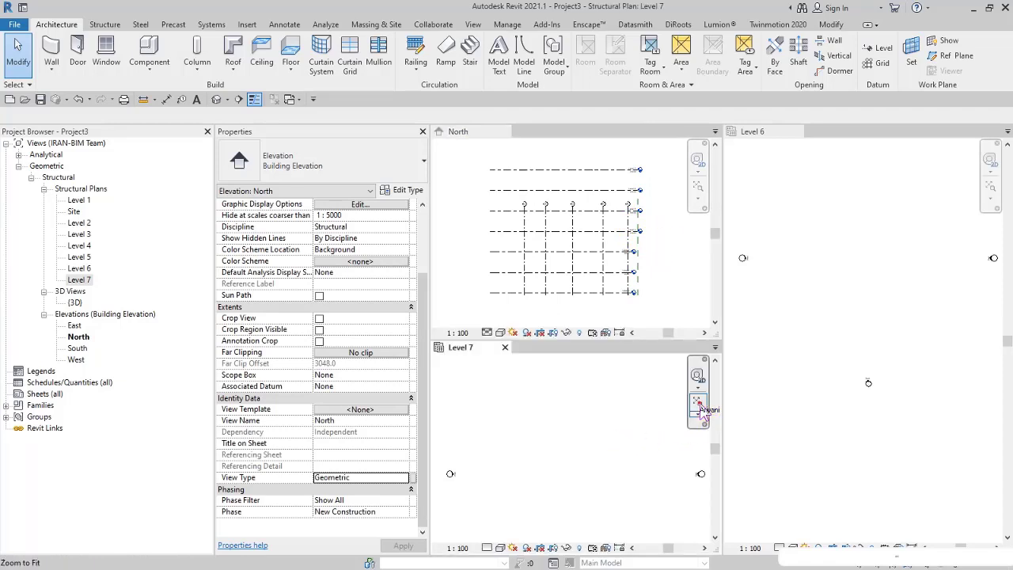
{"action": "left_click", "coordinate": [806, 378]}
{"action": "left_click", "coordinate": [987, 189]}
{"action": "left_click", "coordinate": [989, 190]}
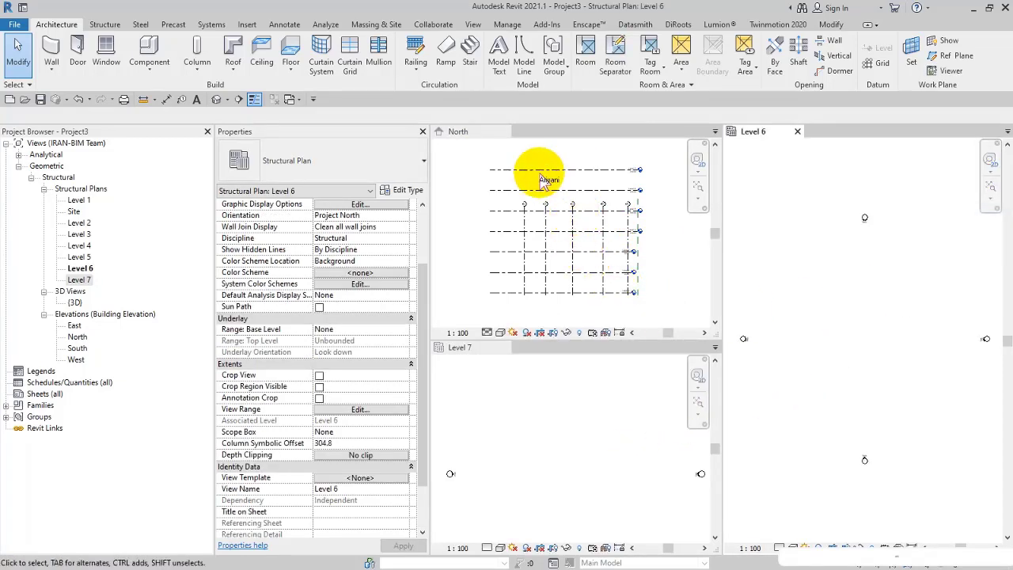
Step: Raise the grid heads above Level 7 in the North elevation to check the plans, and undo the extension
{"action": "left_click", "coordinate": [563, 145]}
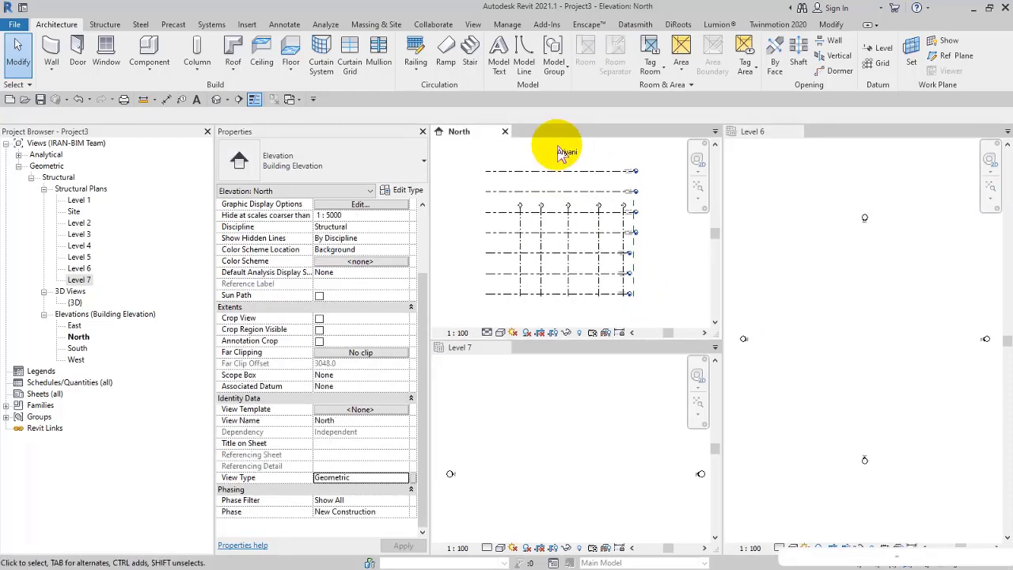
{"action": "left_click", "coordinate": [522, 214]}
{"action": "scroll", "coordinate": [514, 237], "scroll_direction": "up", "scroll_amount": 3}
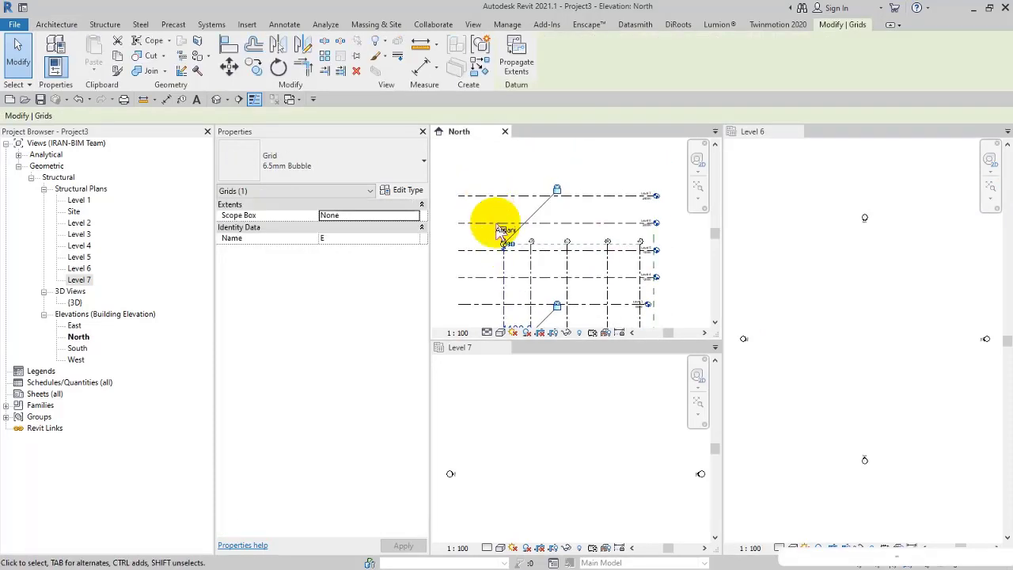
{"action": "left_click_drag", "start_coordinate": [510, 251], "coordinate": [513, 171]}
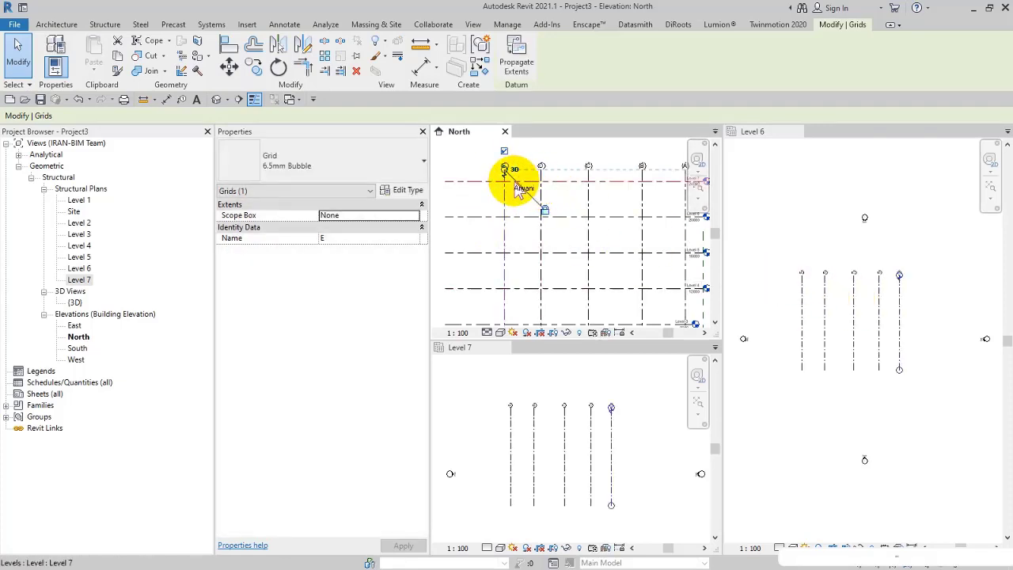
{"action": "key", "text": "ctrl+z"}
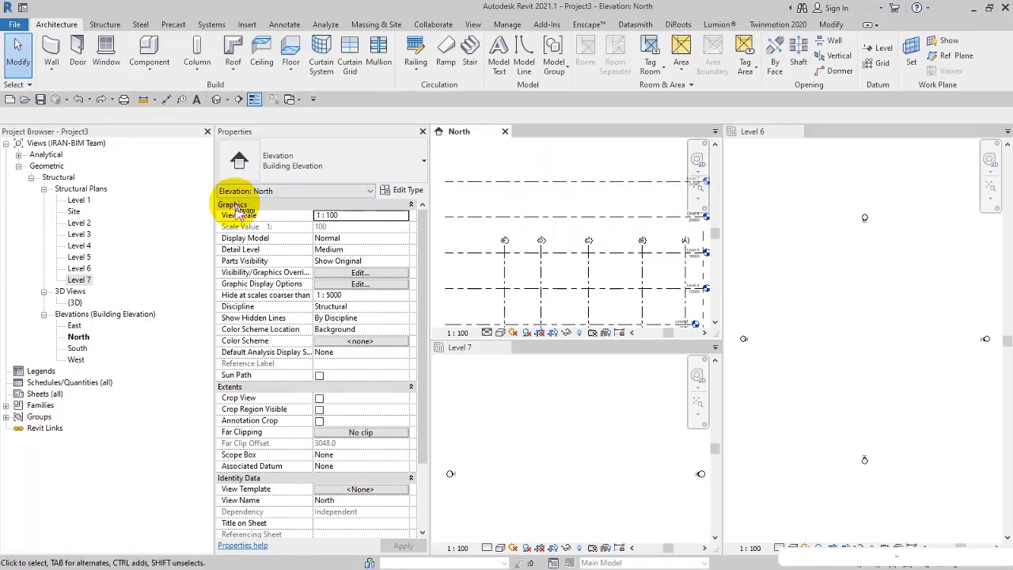
{"action": "left_click", "coordinate": [480, 152]}
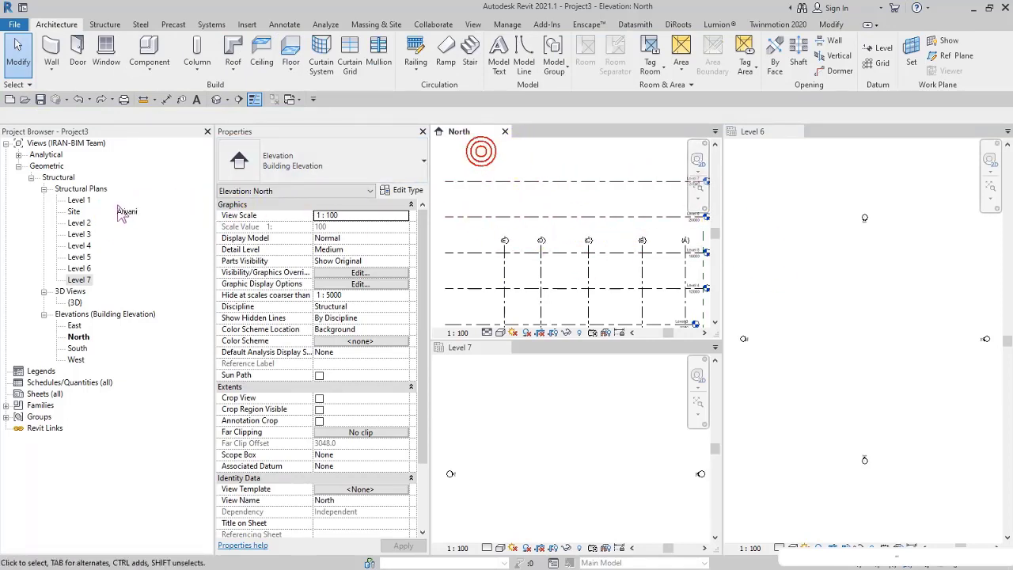
Step: Select all the grids in the Level 1 structural plan and maximize their 3D extents
{"action": "double_click", "coordinate": [80, 201]}
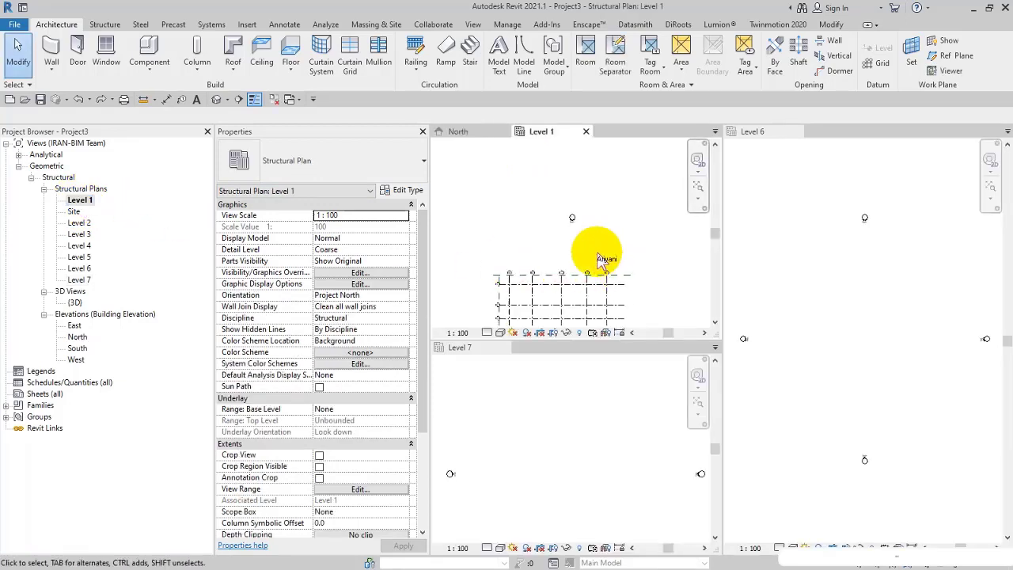
{"action": "scroll", "coordinate": [642, 220], "scroll_direction": "up", "scroll_amount": 1}
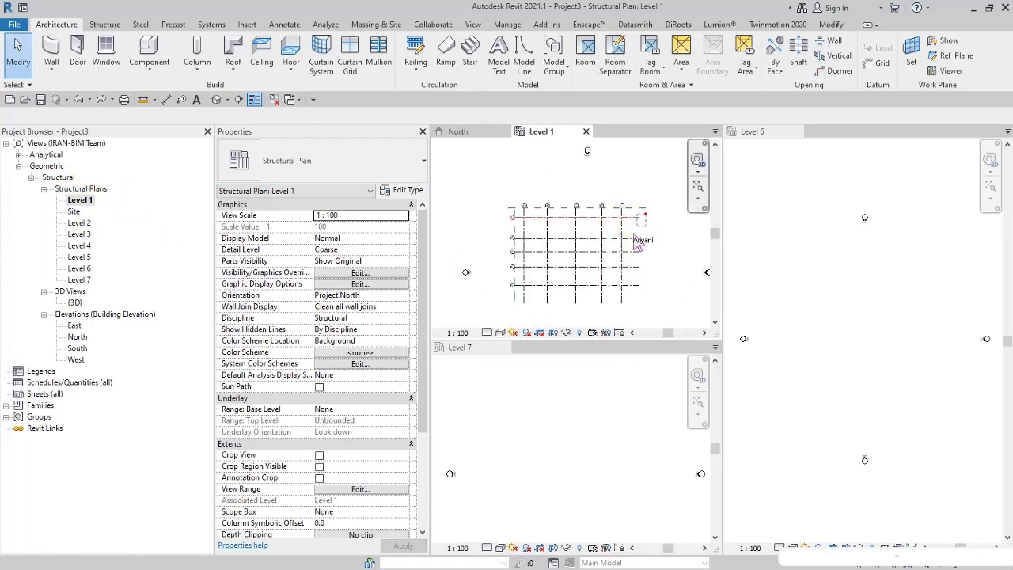
{"action": "left_click_drag", "start_coordinate": [646, 207], "coordinate": [526, 307]}
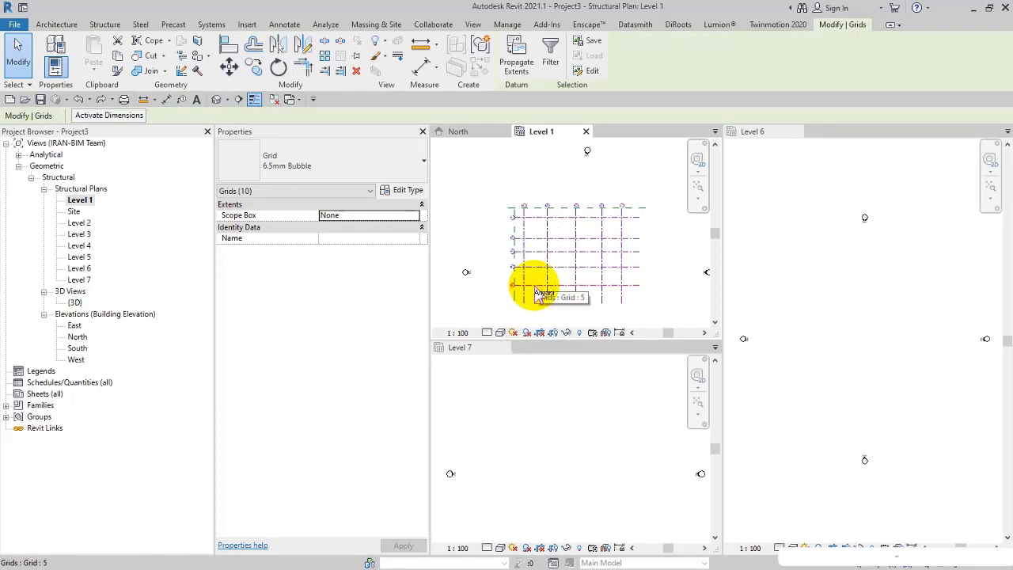
{"action": "right_click", "coordinate": [536, 291]}
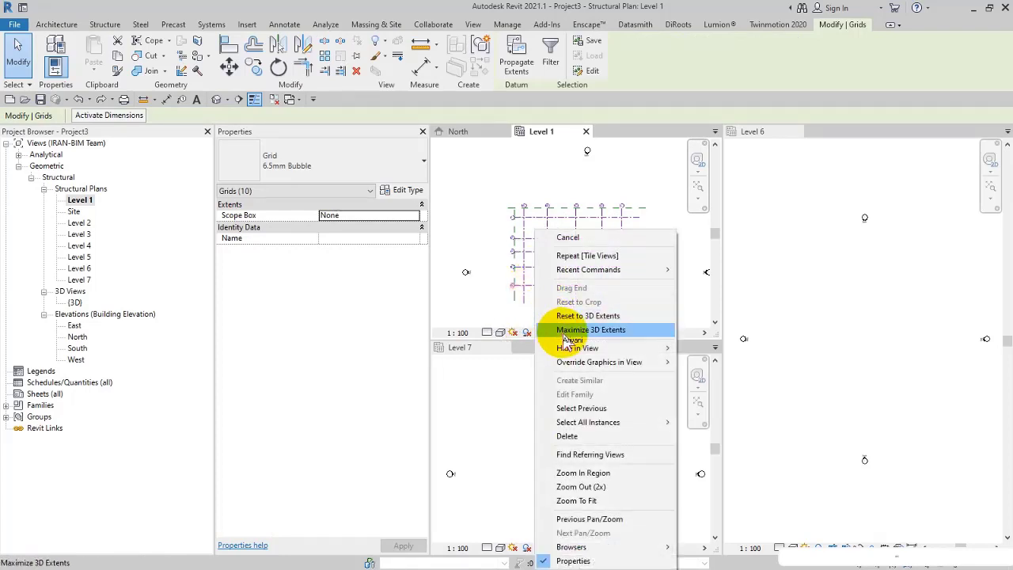
{"action": "left_click", "coordinate": [637, 339]}
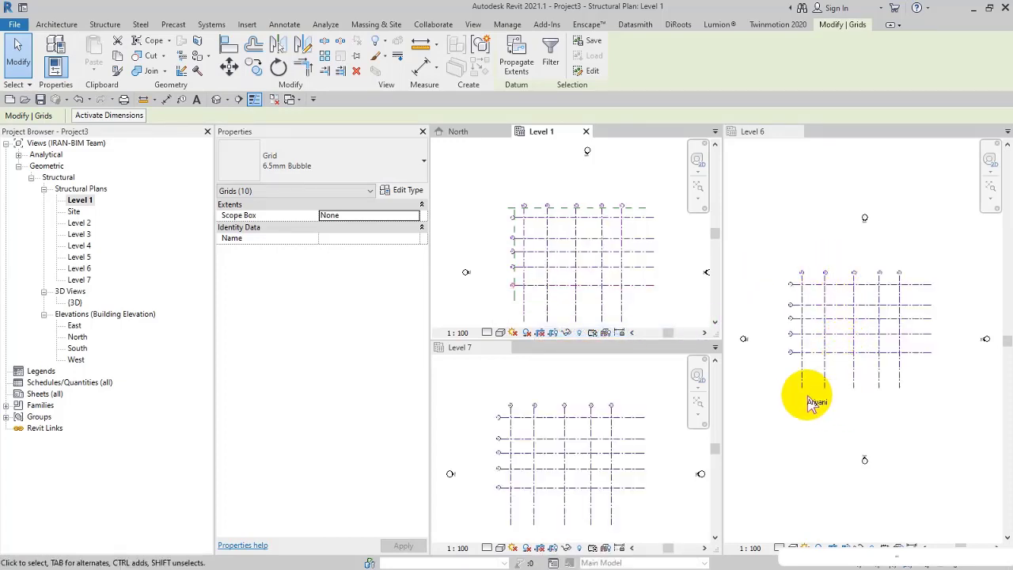
{"action": "left_click", "coordinate": [652, 299]}
{"action": "scroll", "coordinate": [639, 275], "scroll_direction": "up", "scroll_amount": 2}
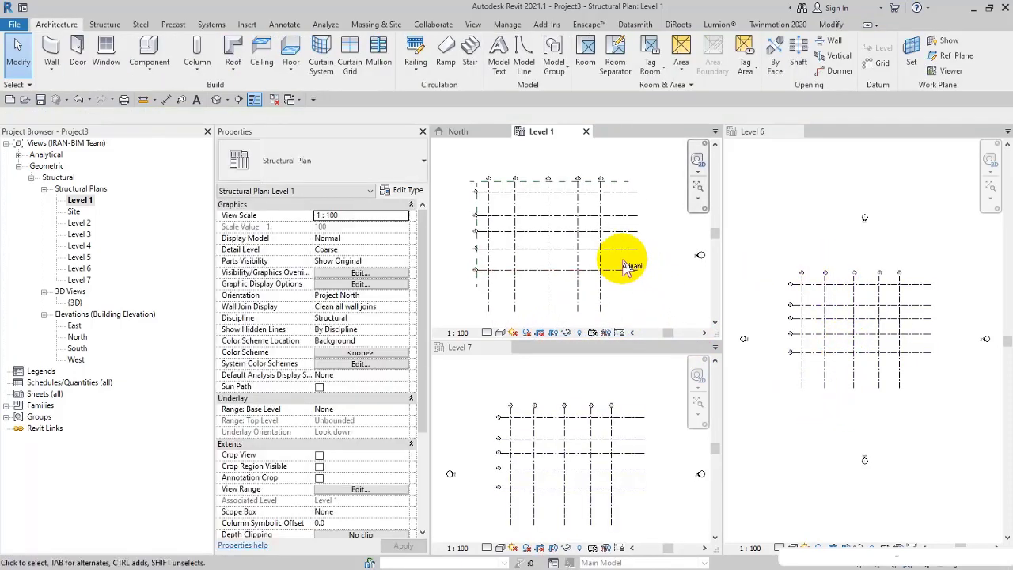